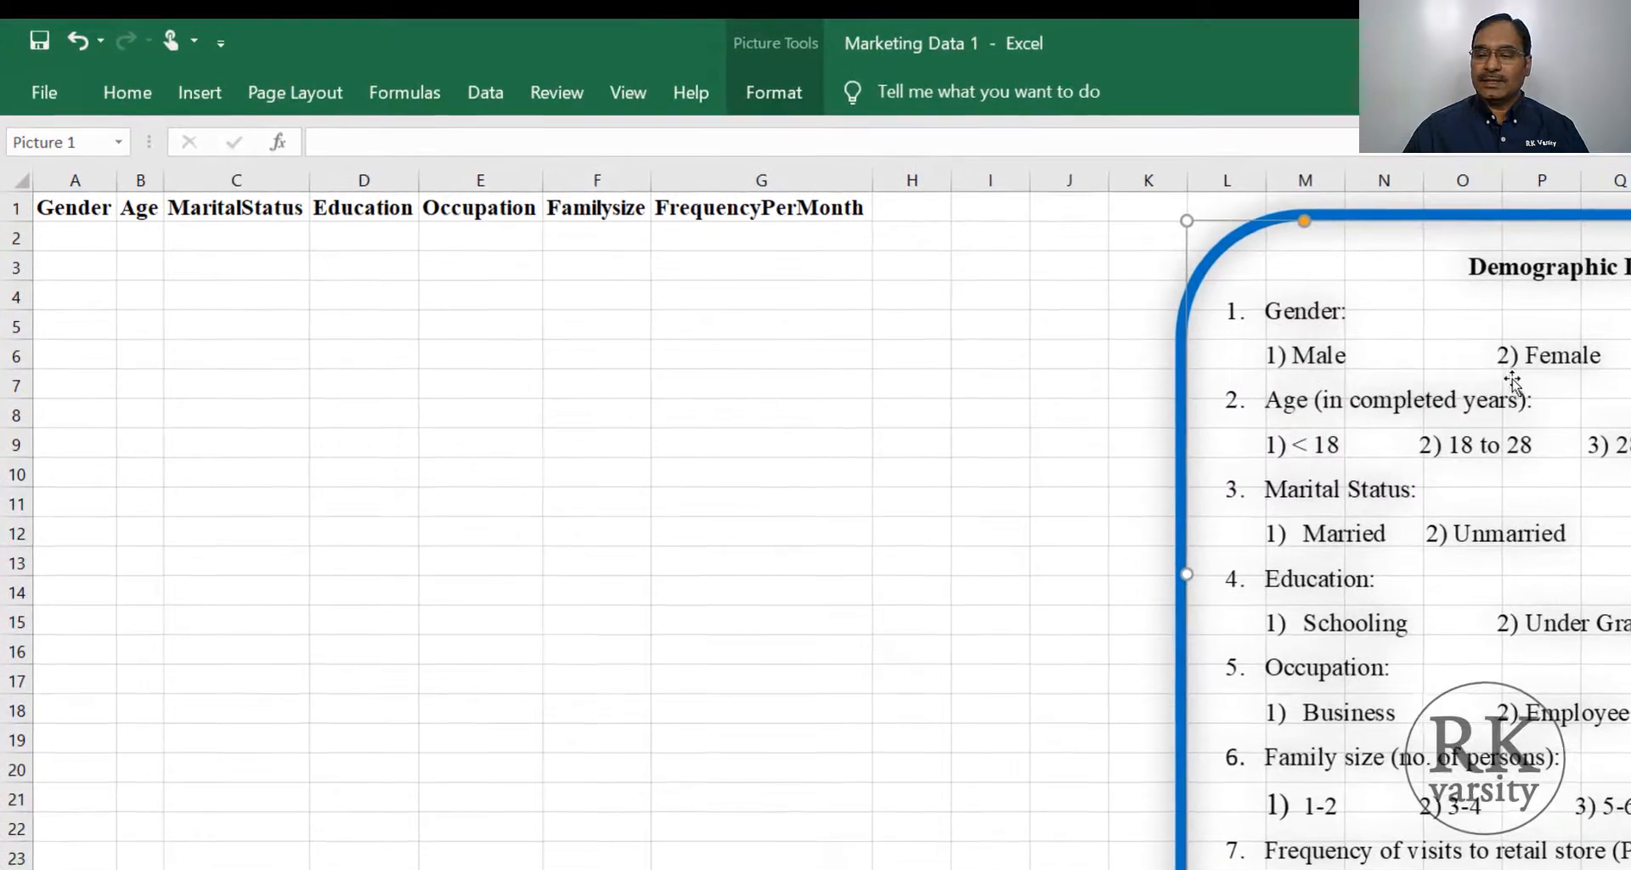
# Step: Freeze the panes above row 2 so the header row stays in view, and check it by scrolling the sheet
pyautogui.click(908, 324)
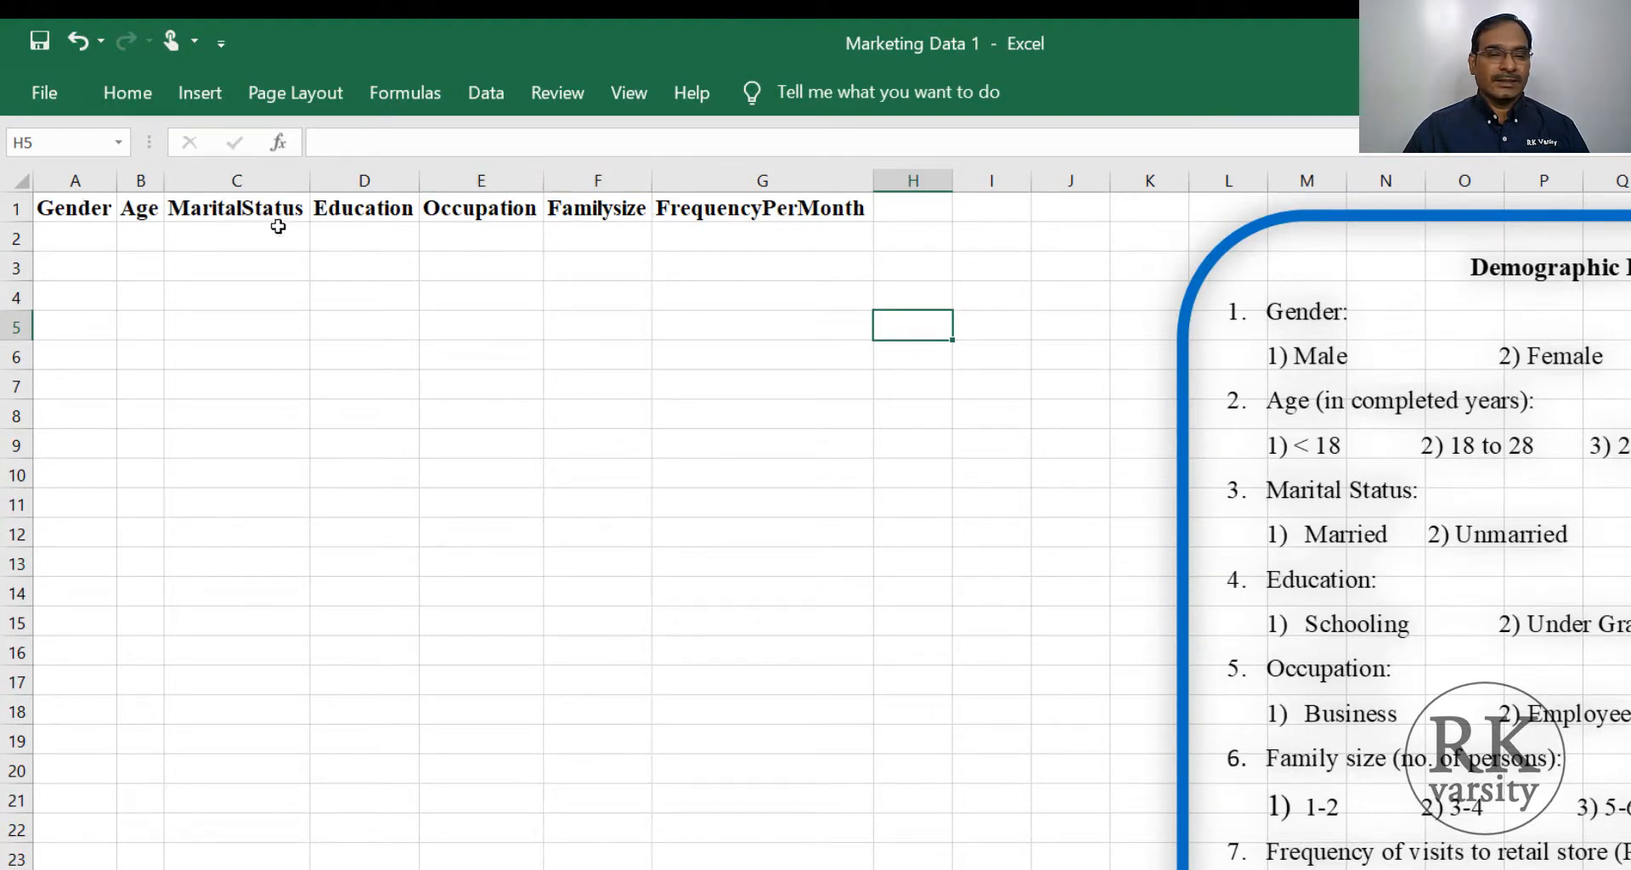
pyautogui.click(5, 238)
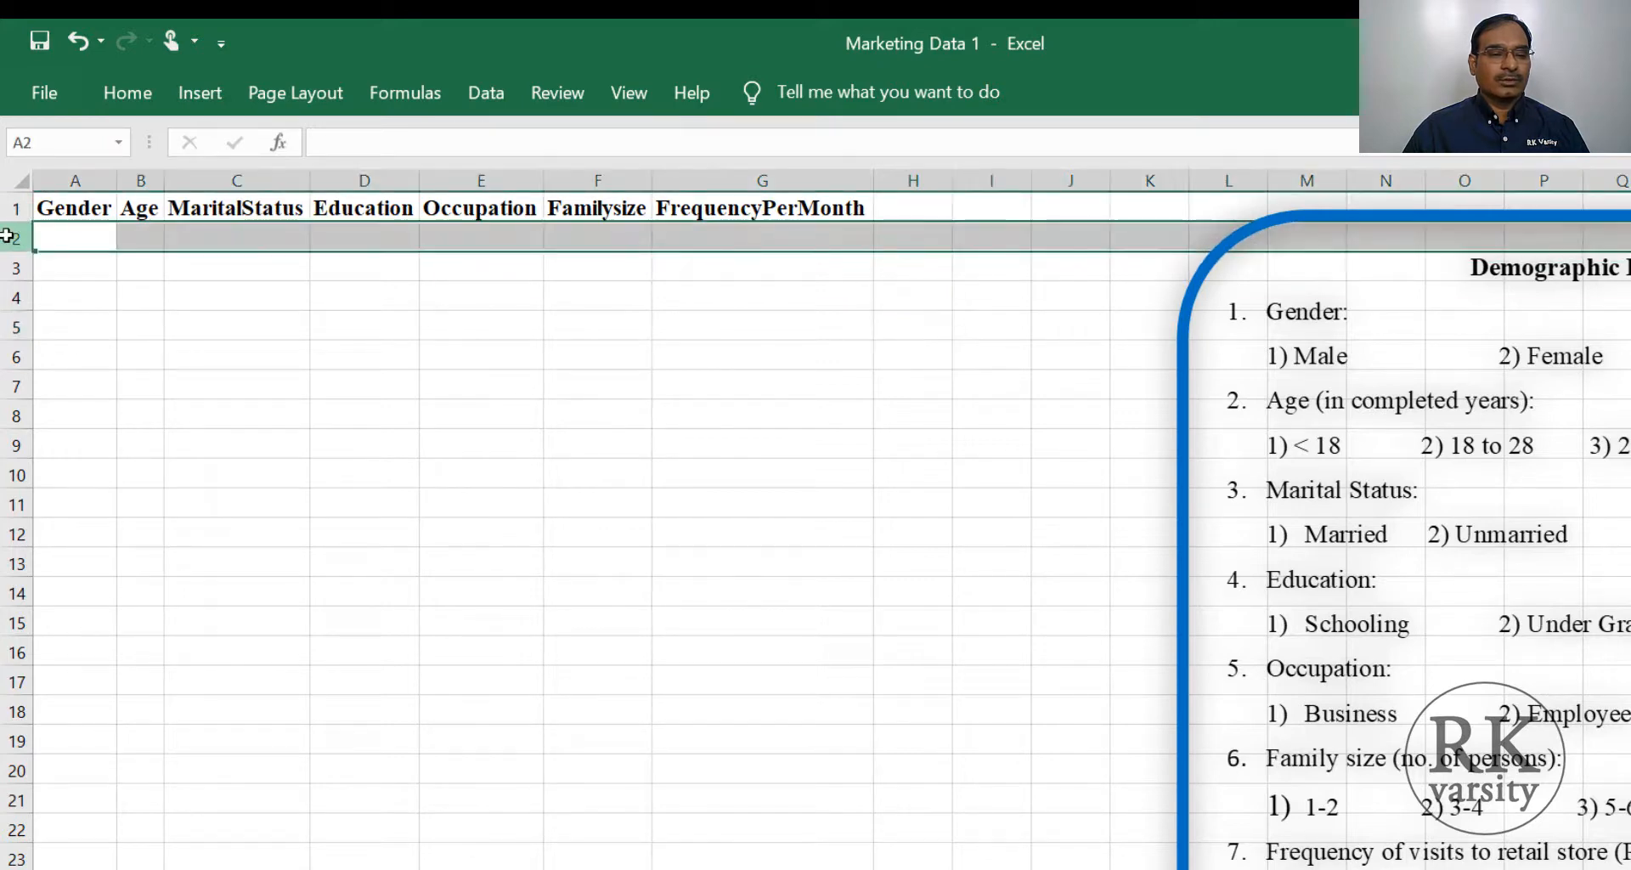
pyautogui.click(625, 95)
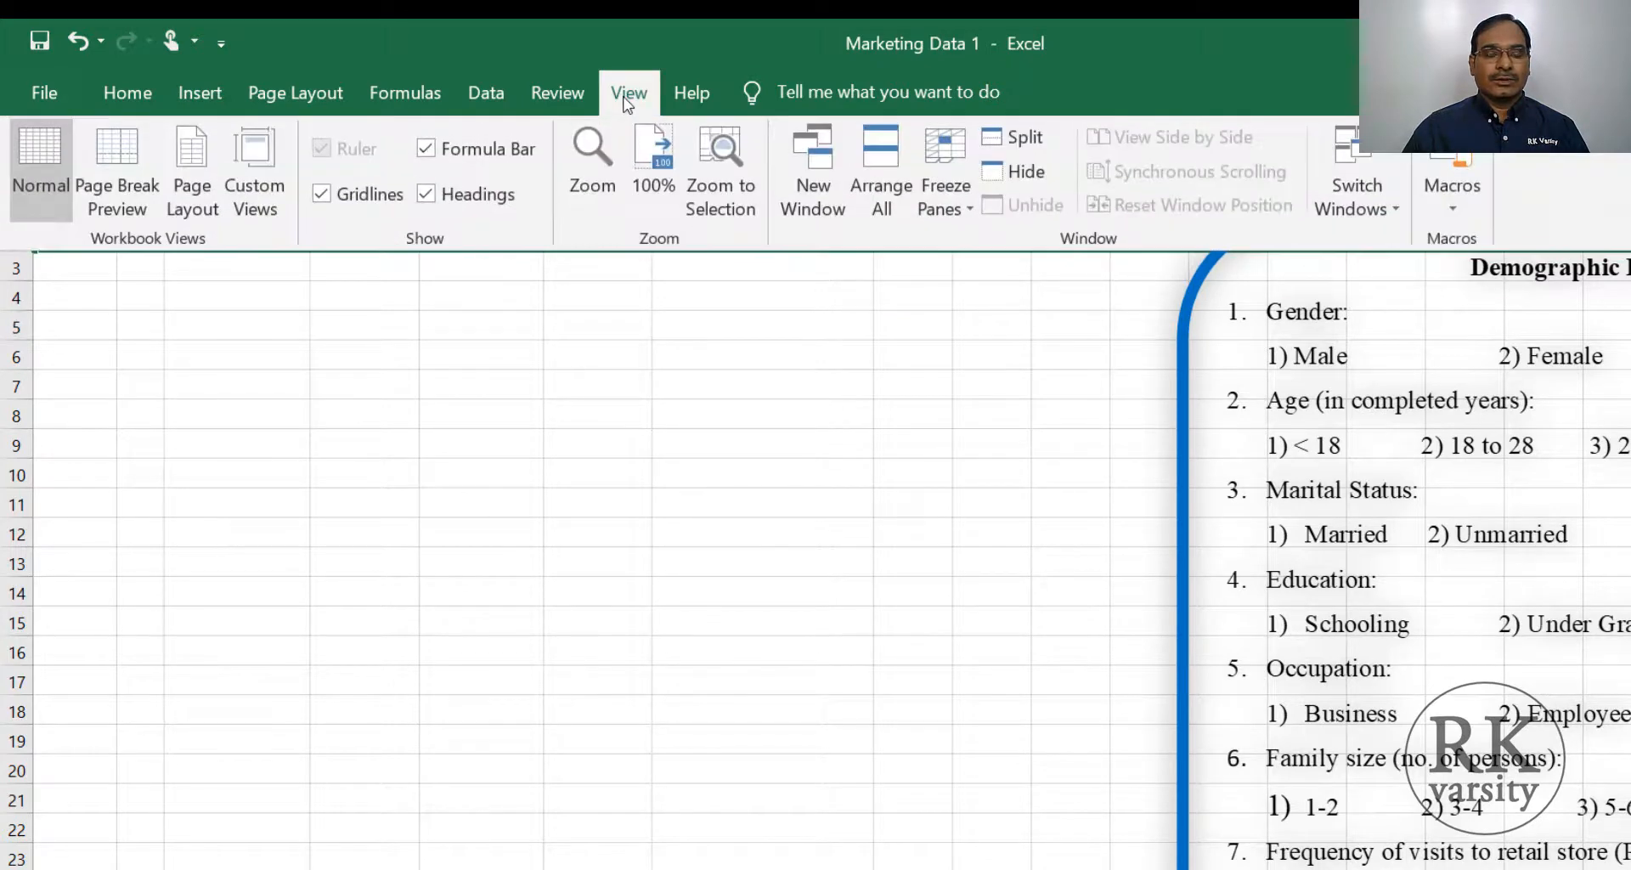
pyautogui.click(968, 213)
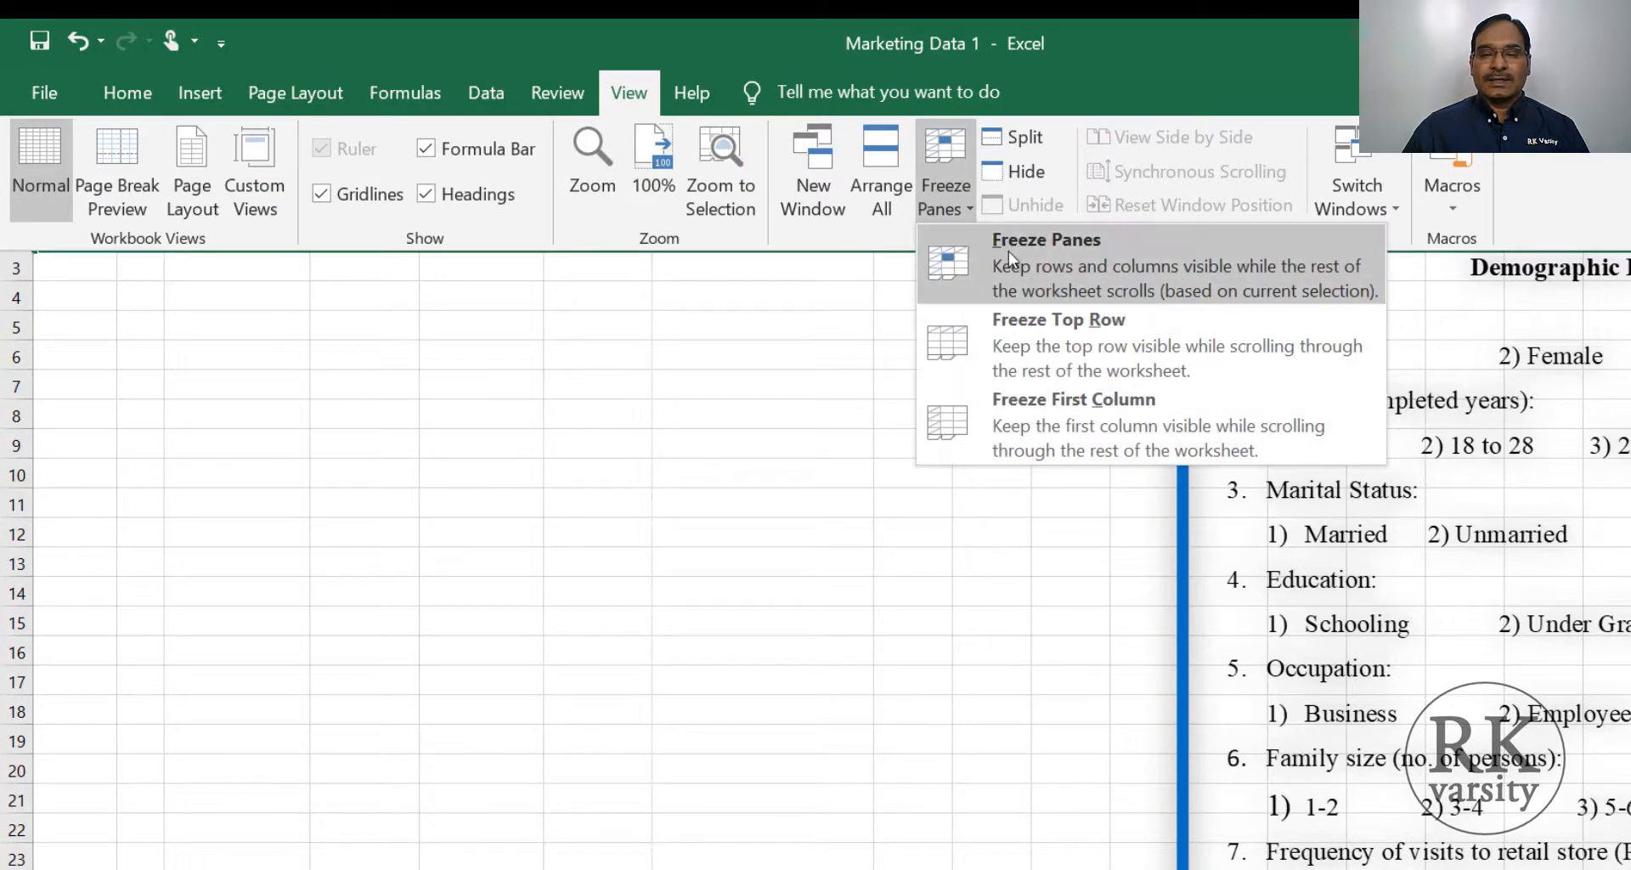
pyautogui.click(1008, 252)
pyautogui.click(255, 293)
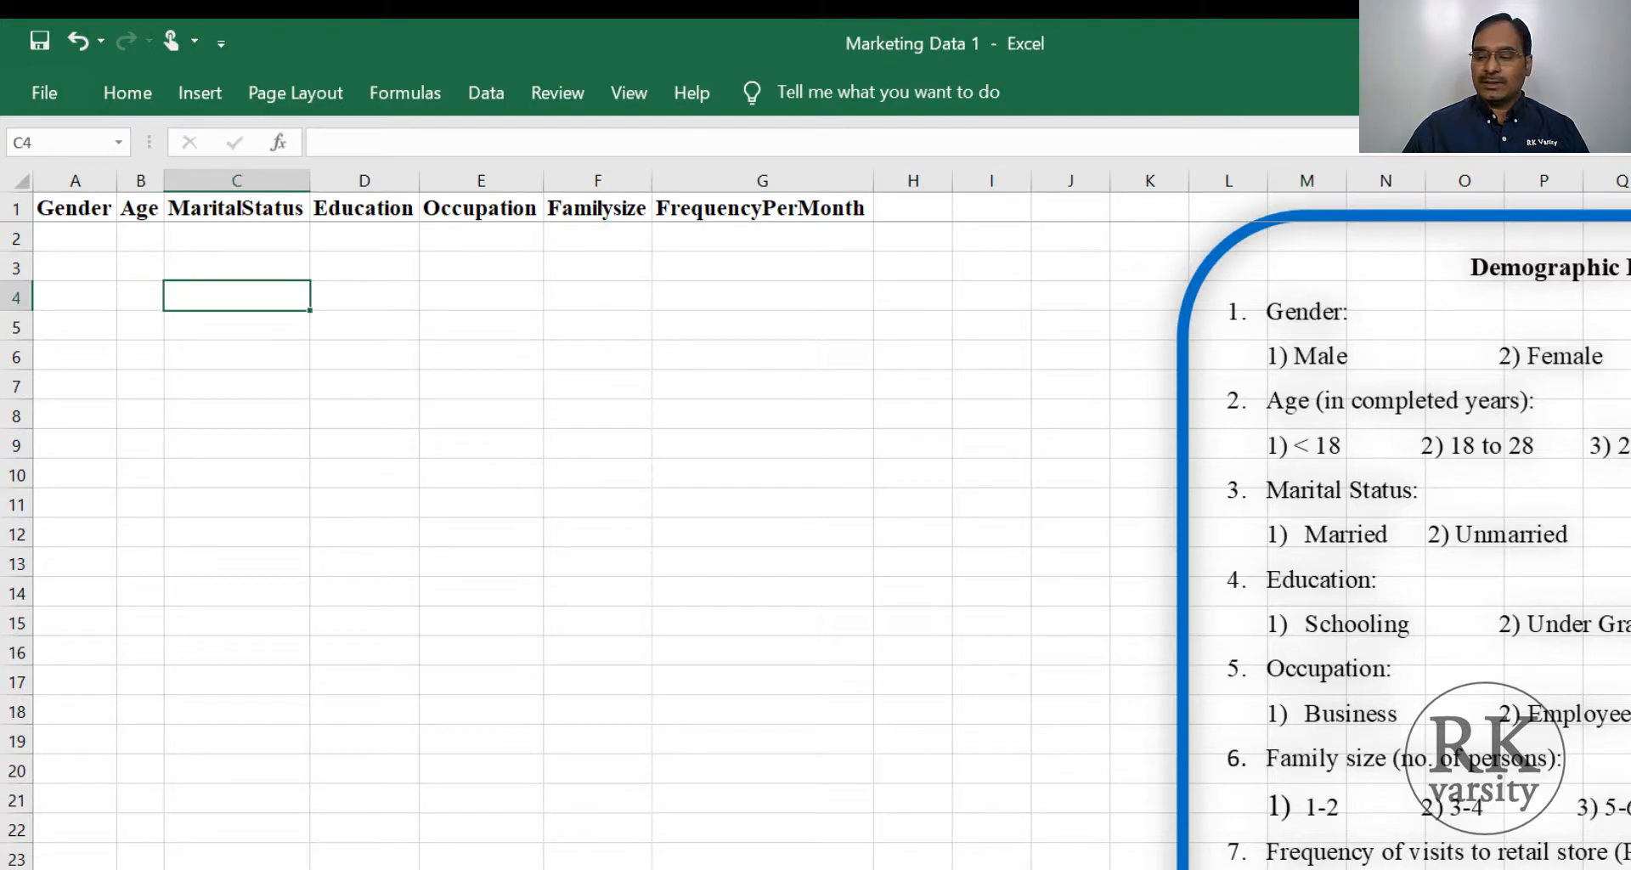
pyautogui.scroll(-3, 633, 676)
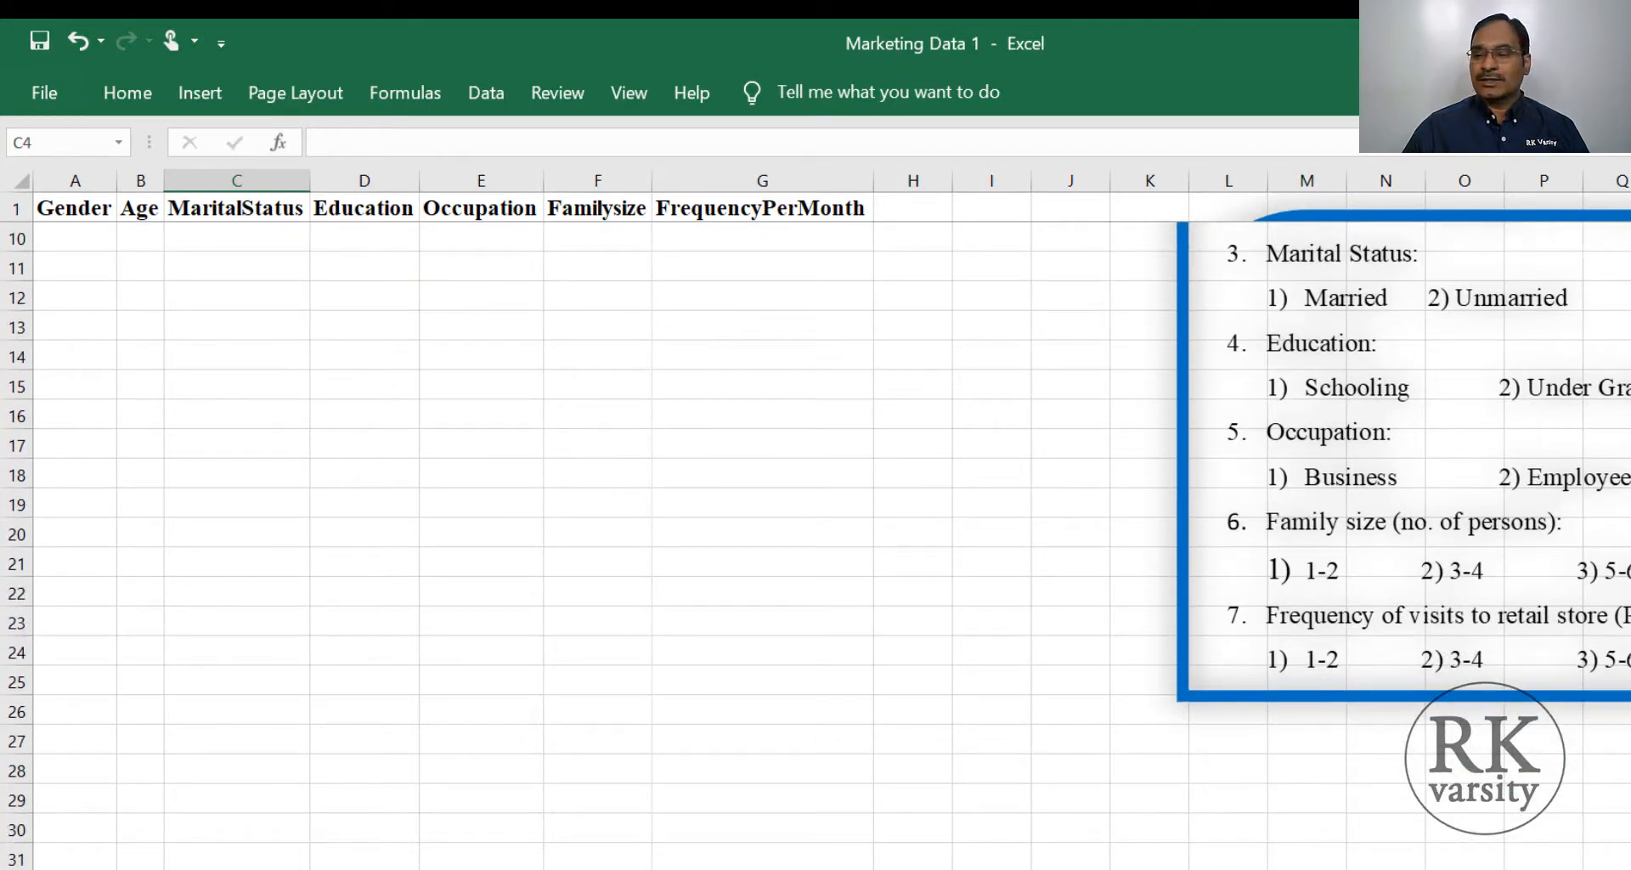
pyautogui.scroll(3, 595, 544)
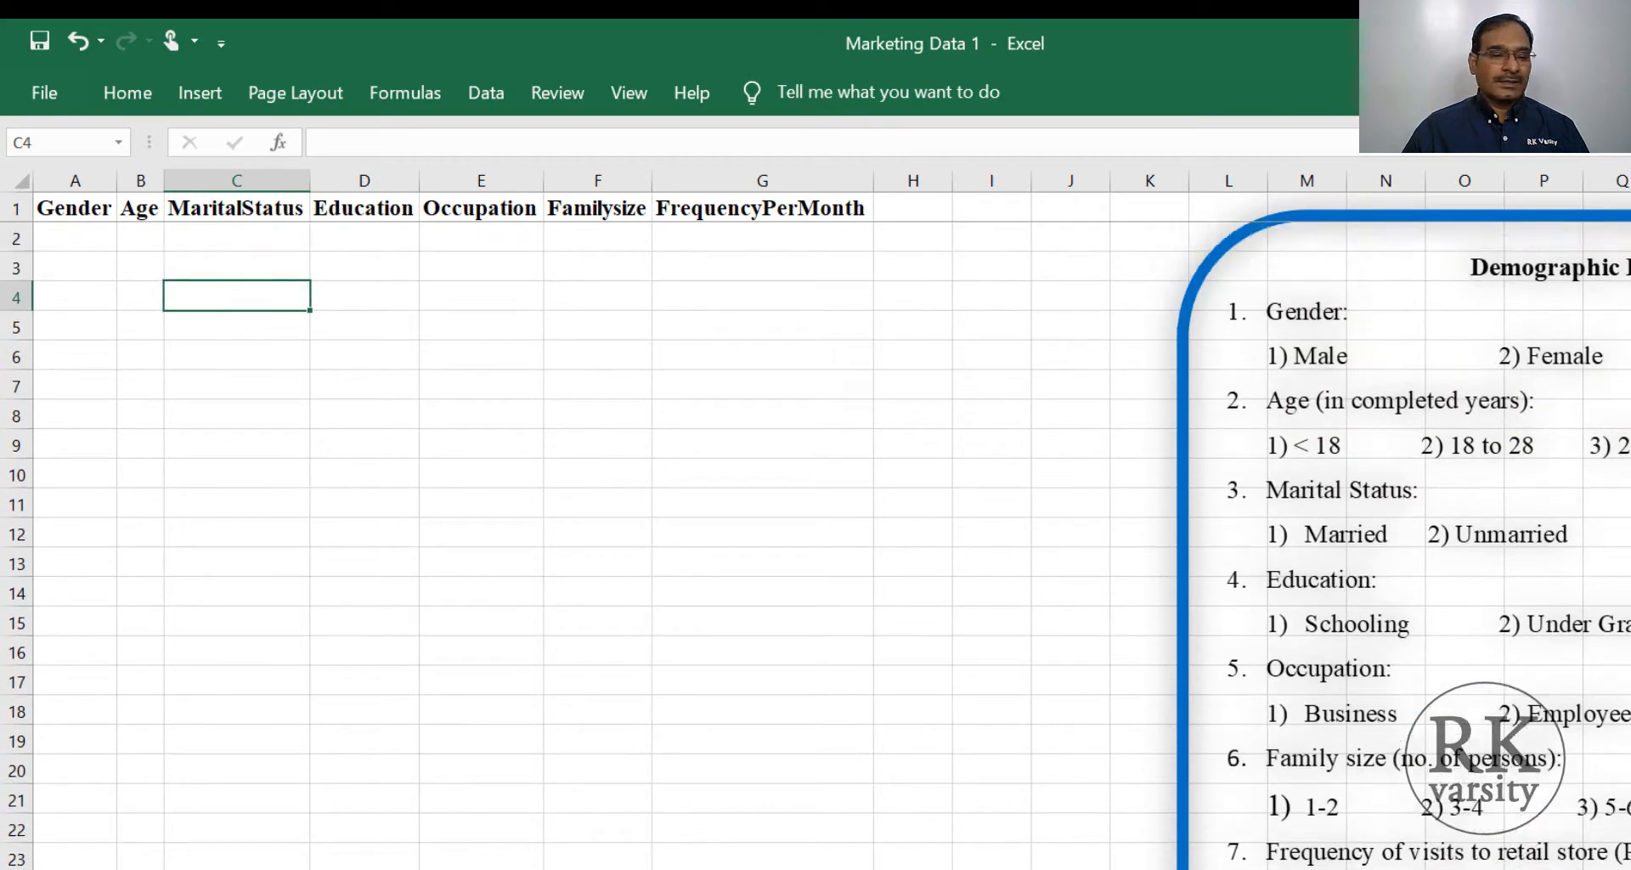
# Step: Set data validation on the Gender column to allow only whole numbers between 1 and 2
pyautogui.click(75, 231)
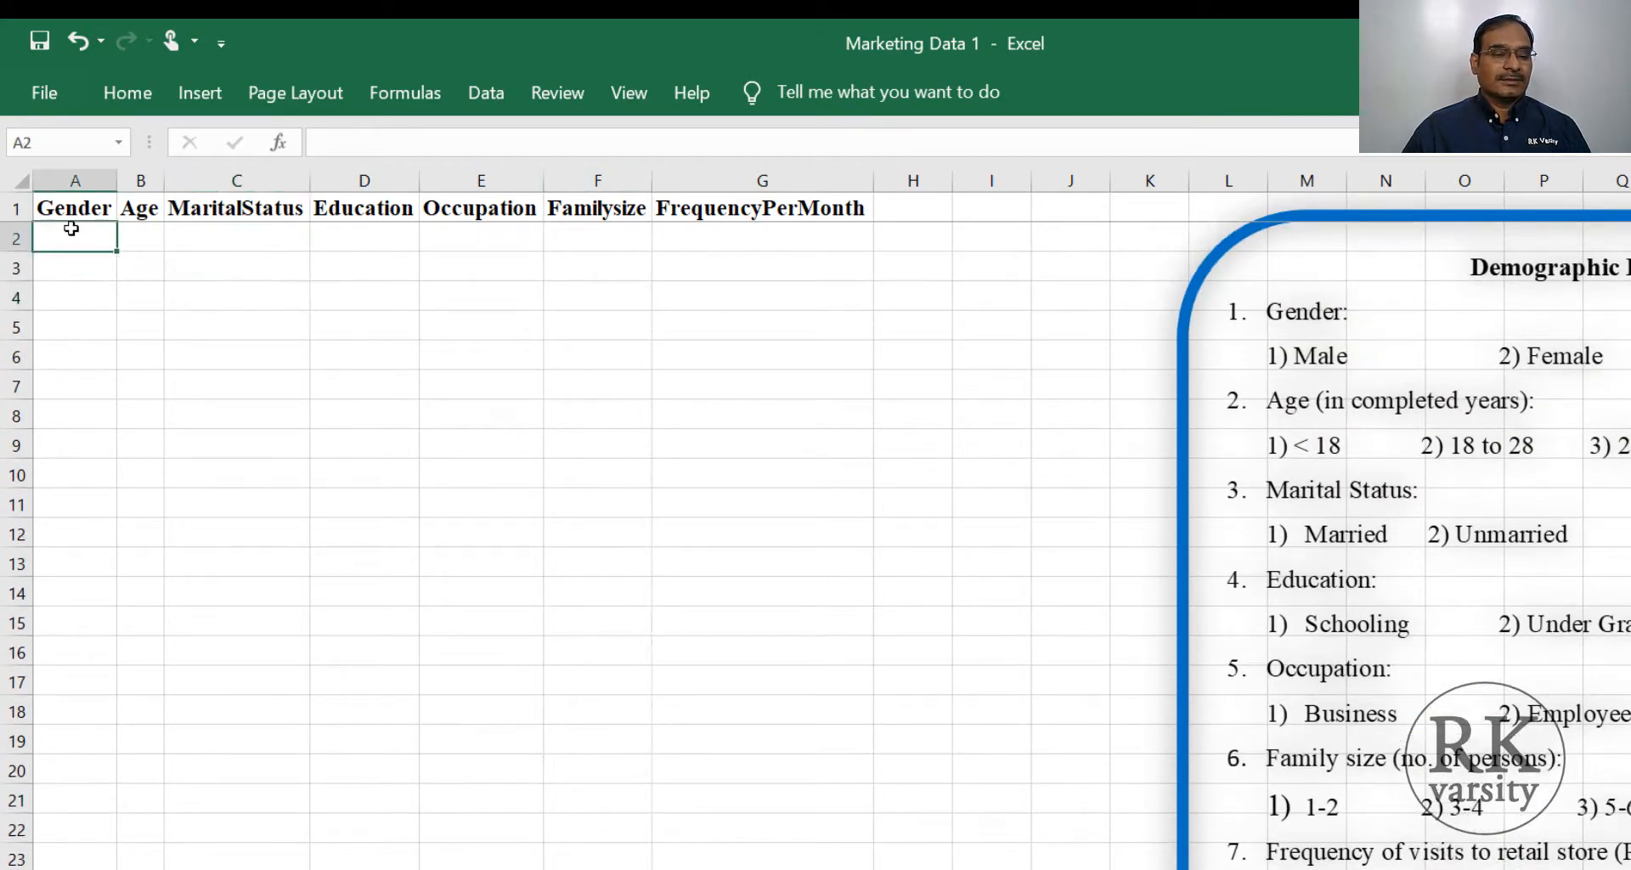
pyautogui.click(68, 177)
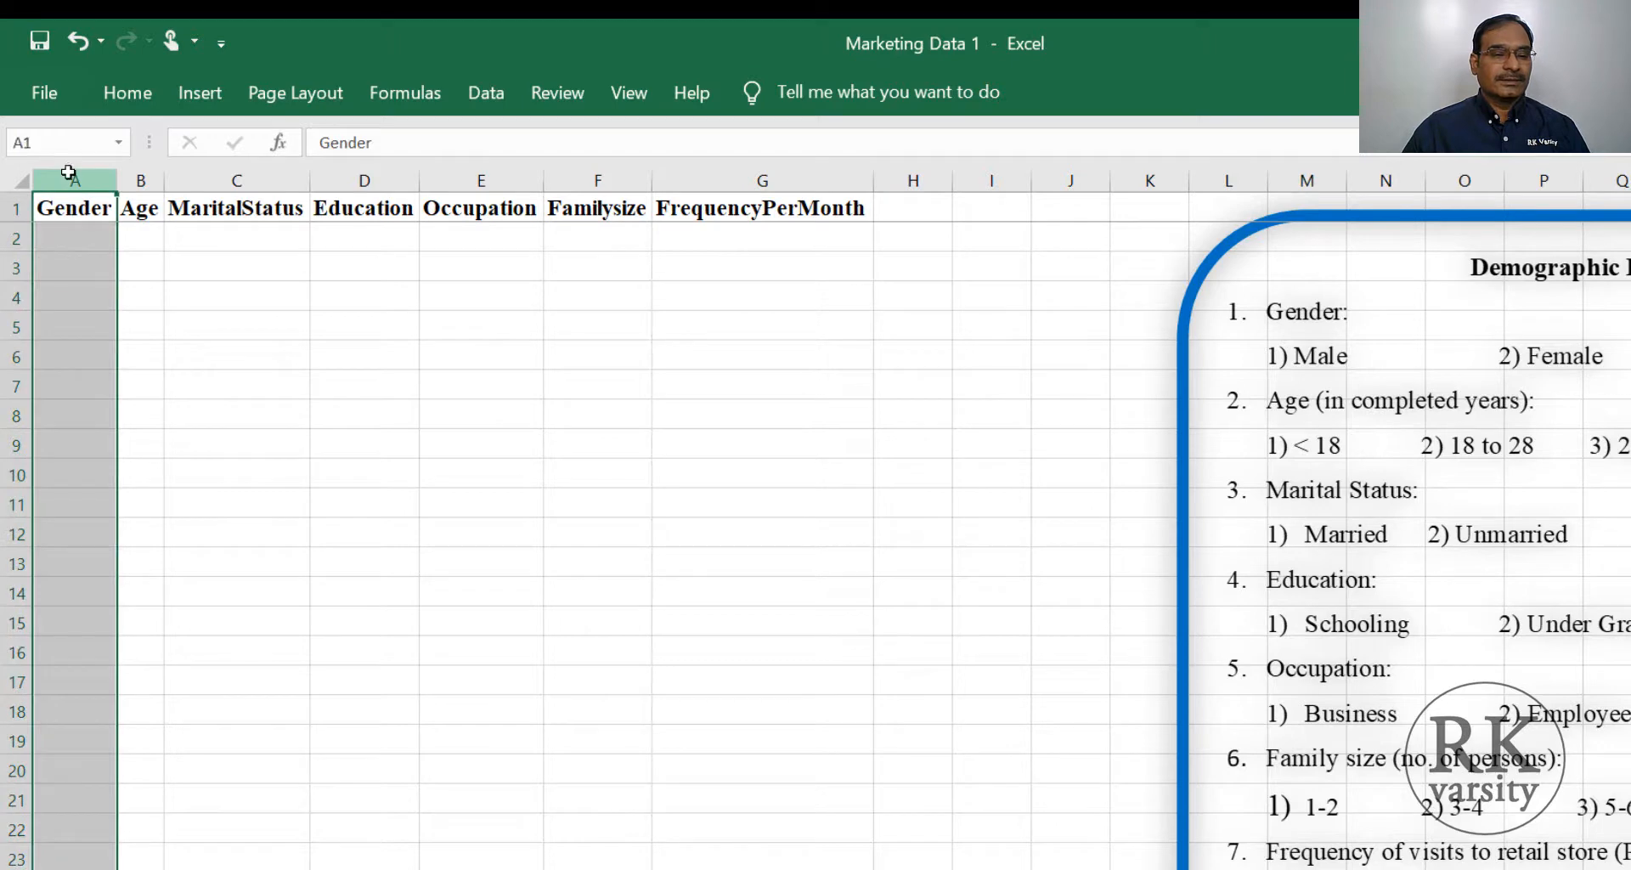
pyautogui.click(485, 96)
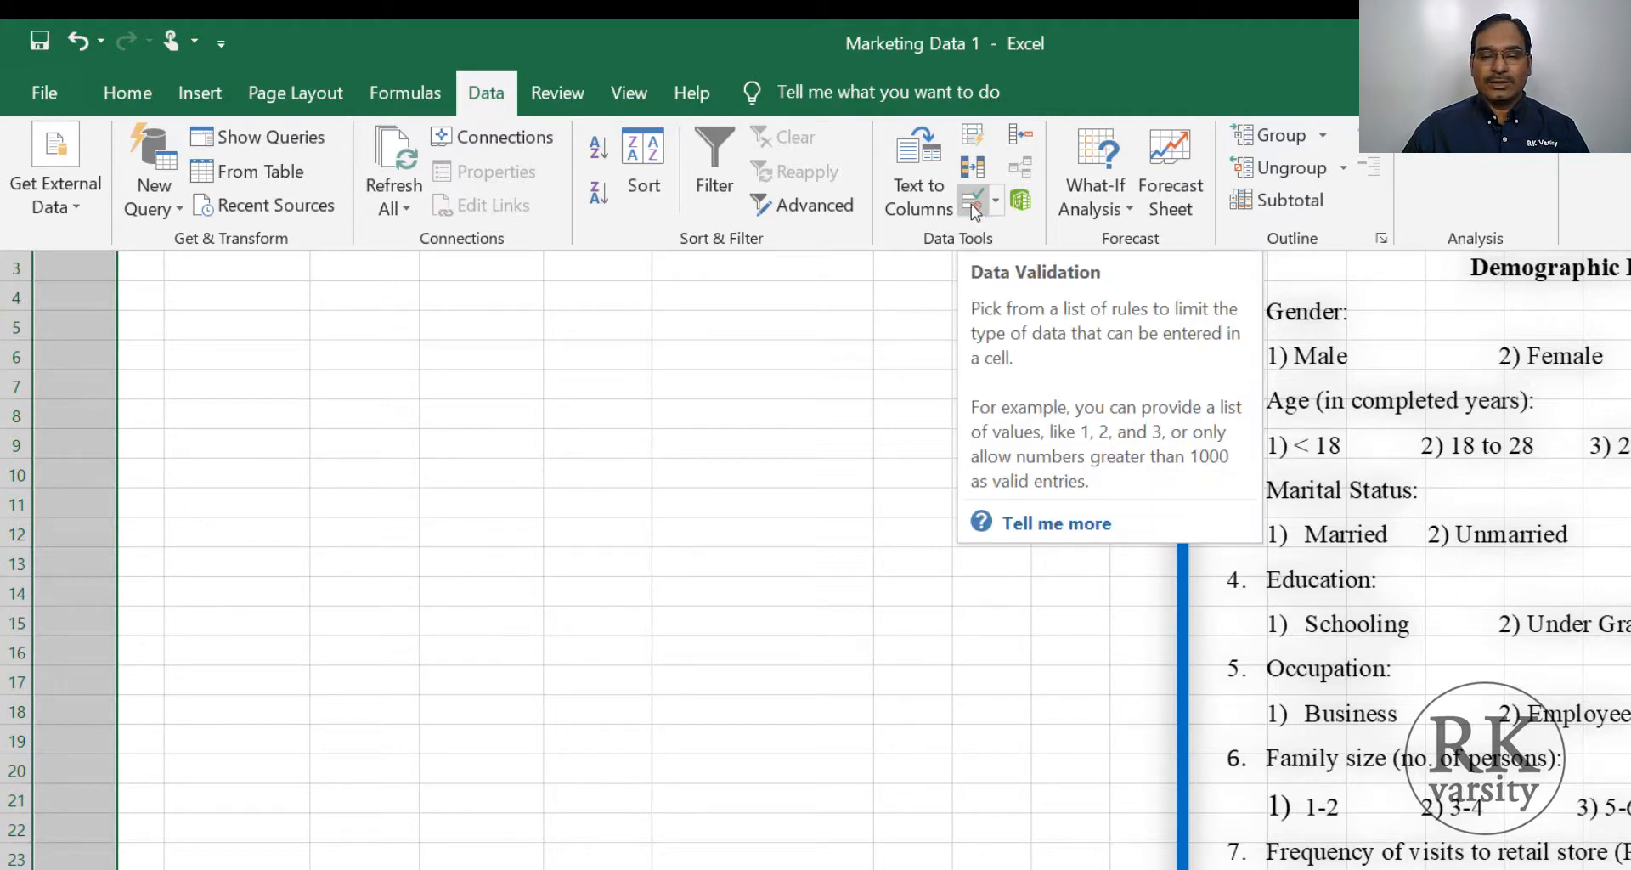
pyautogui.click(971, 204)
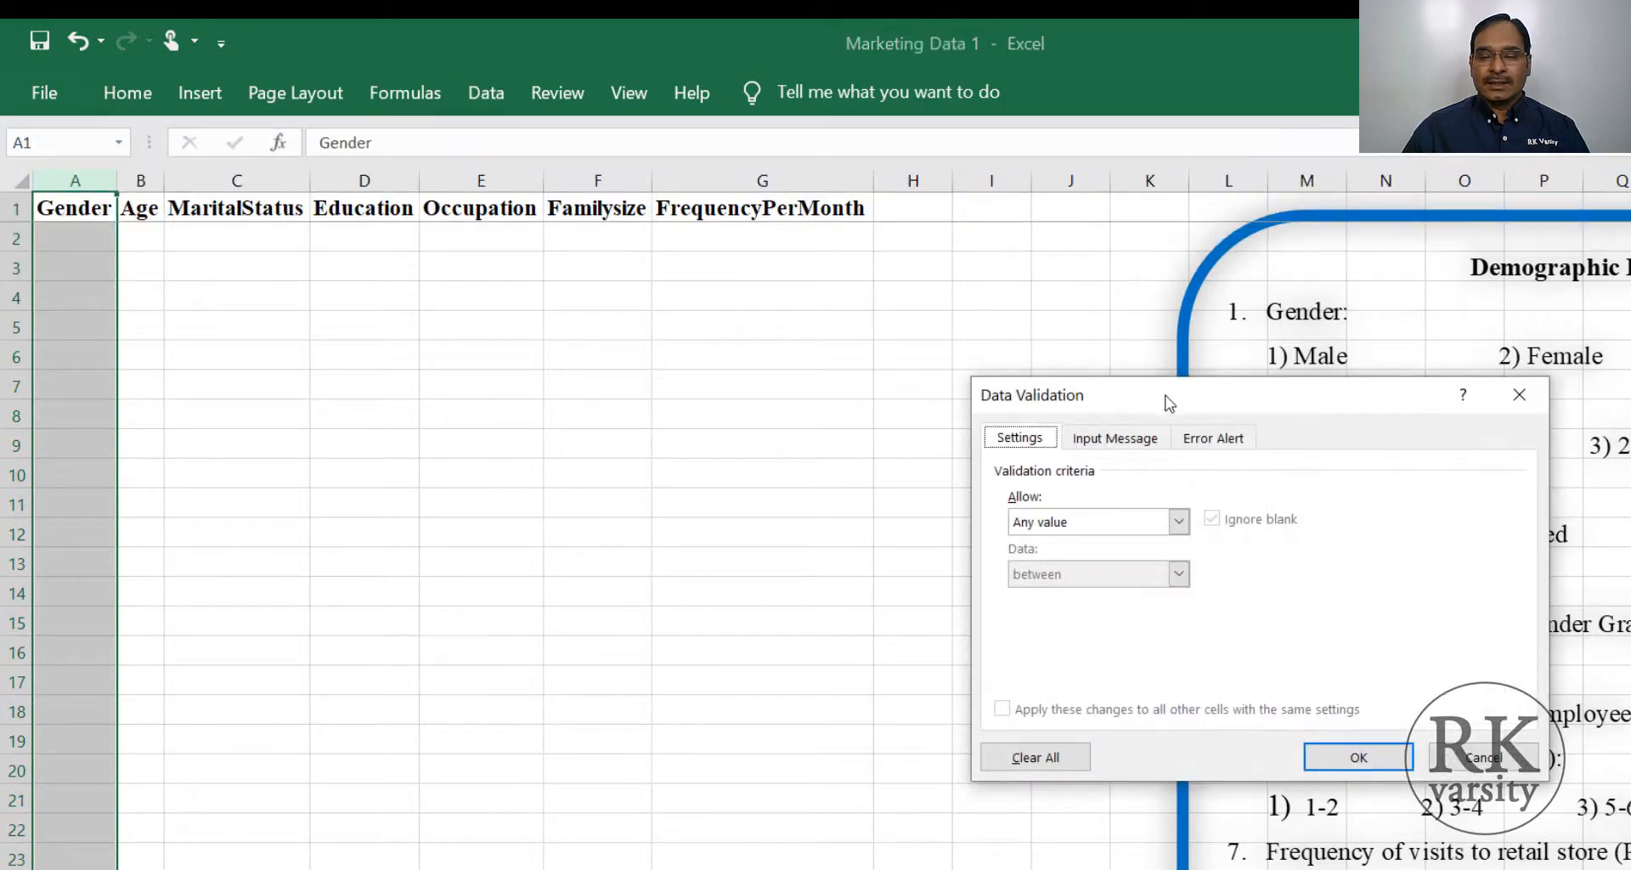
pyautogui.moveTo(1165, 399); pyautogui.dragTo(773, 279)
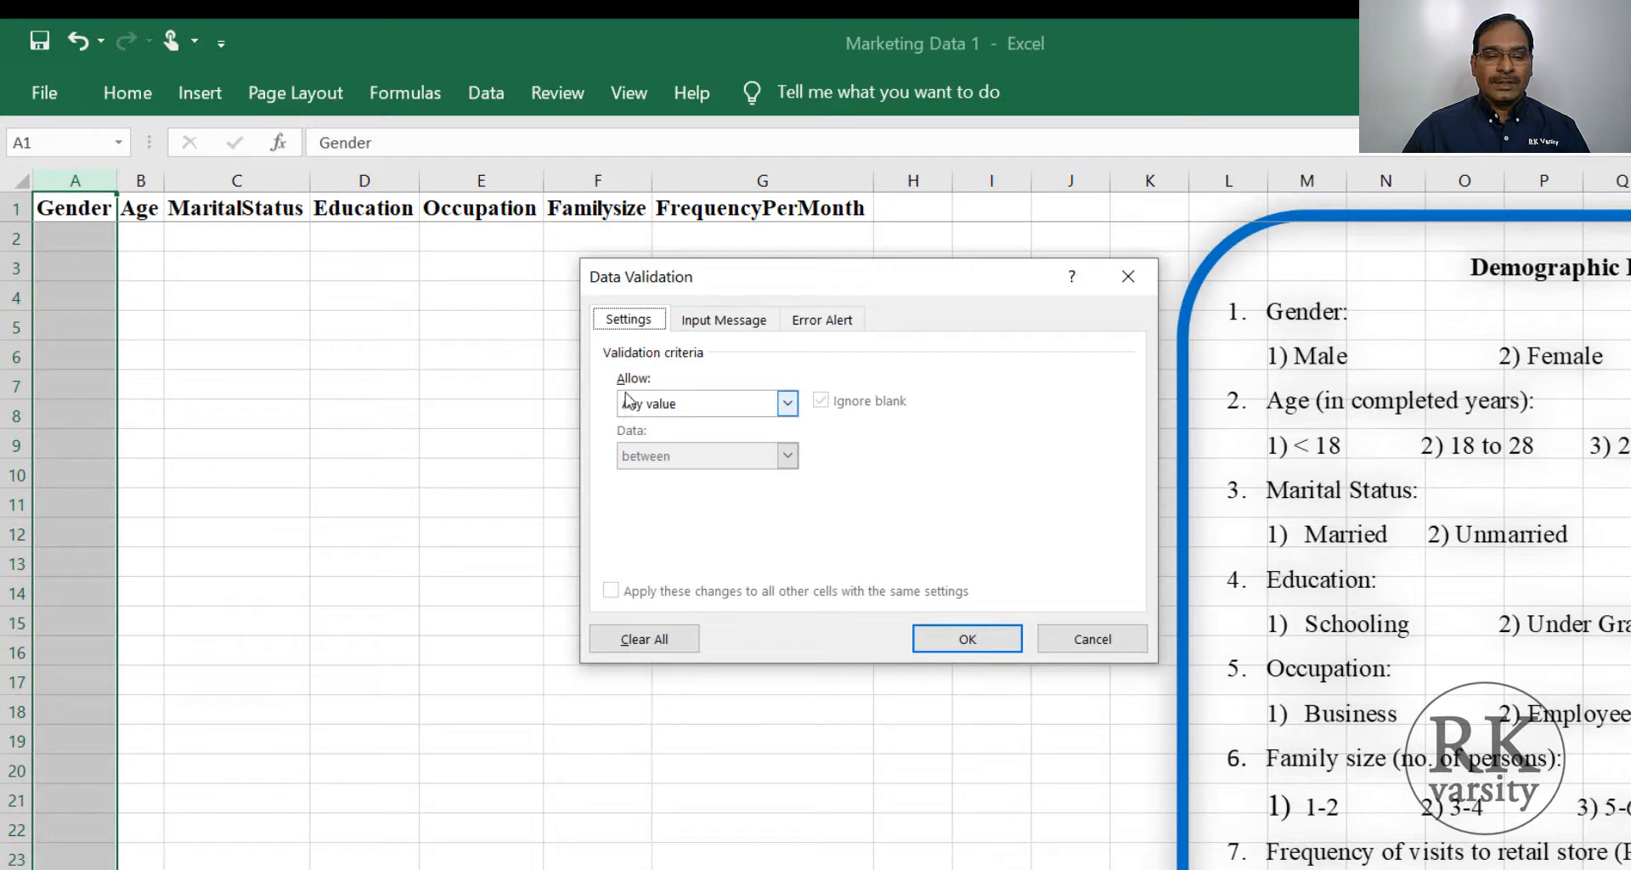
pyautogui.click(790, 405)
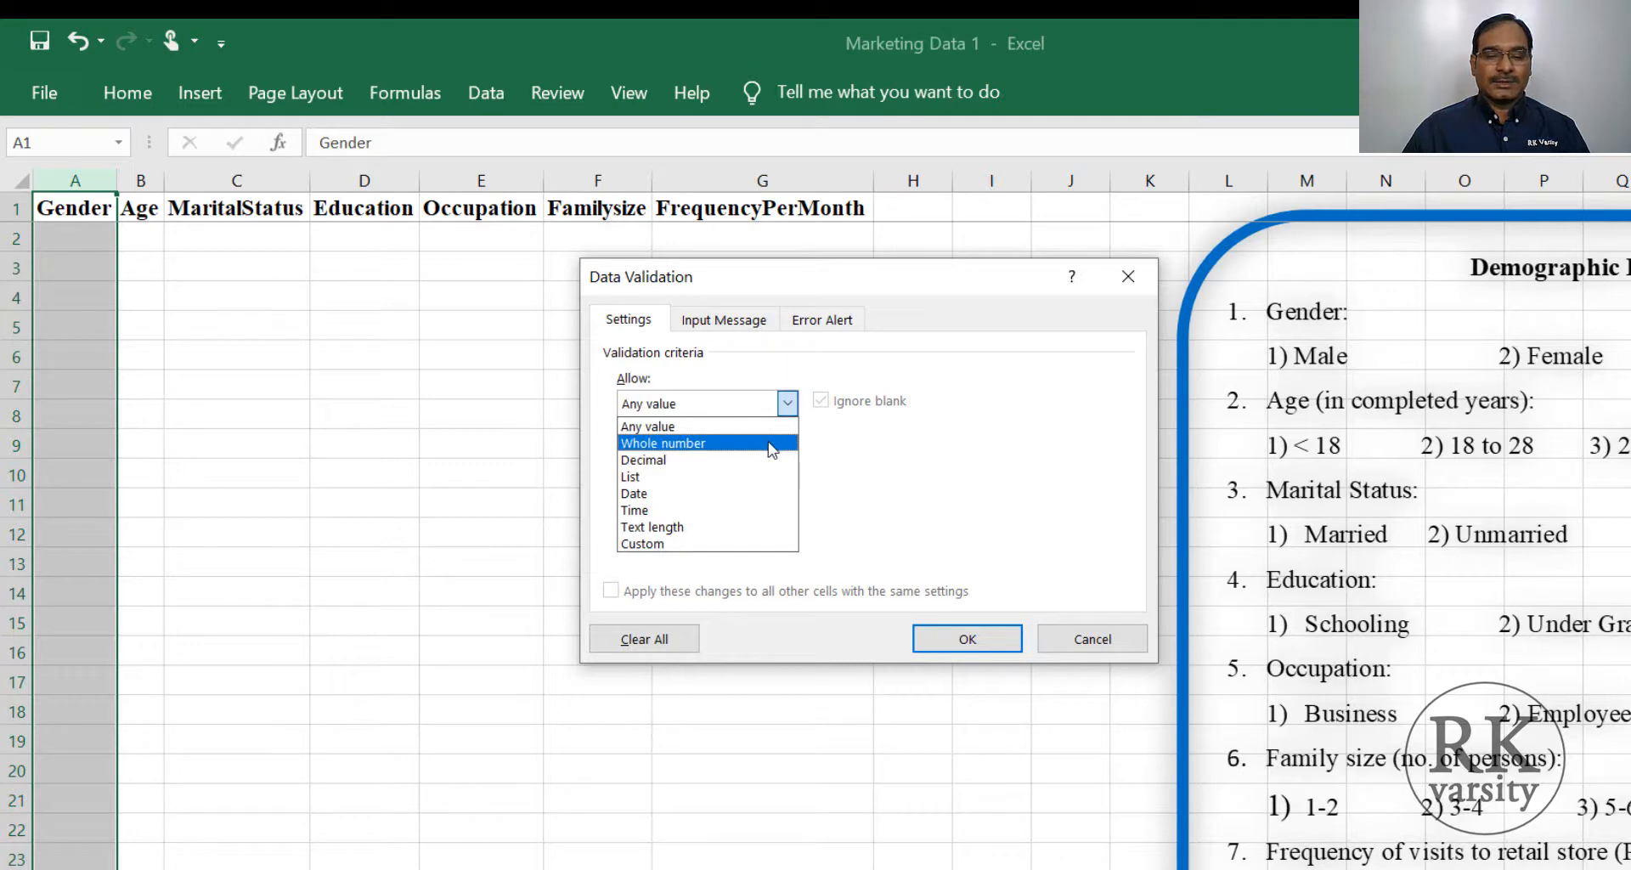
pyautogui.click(772, 442)
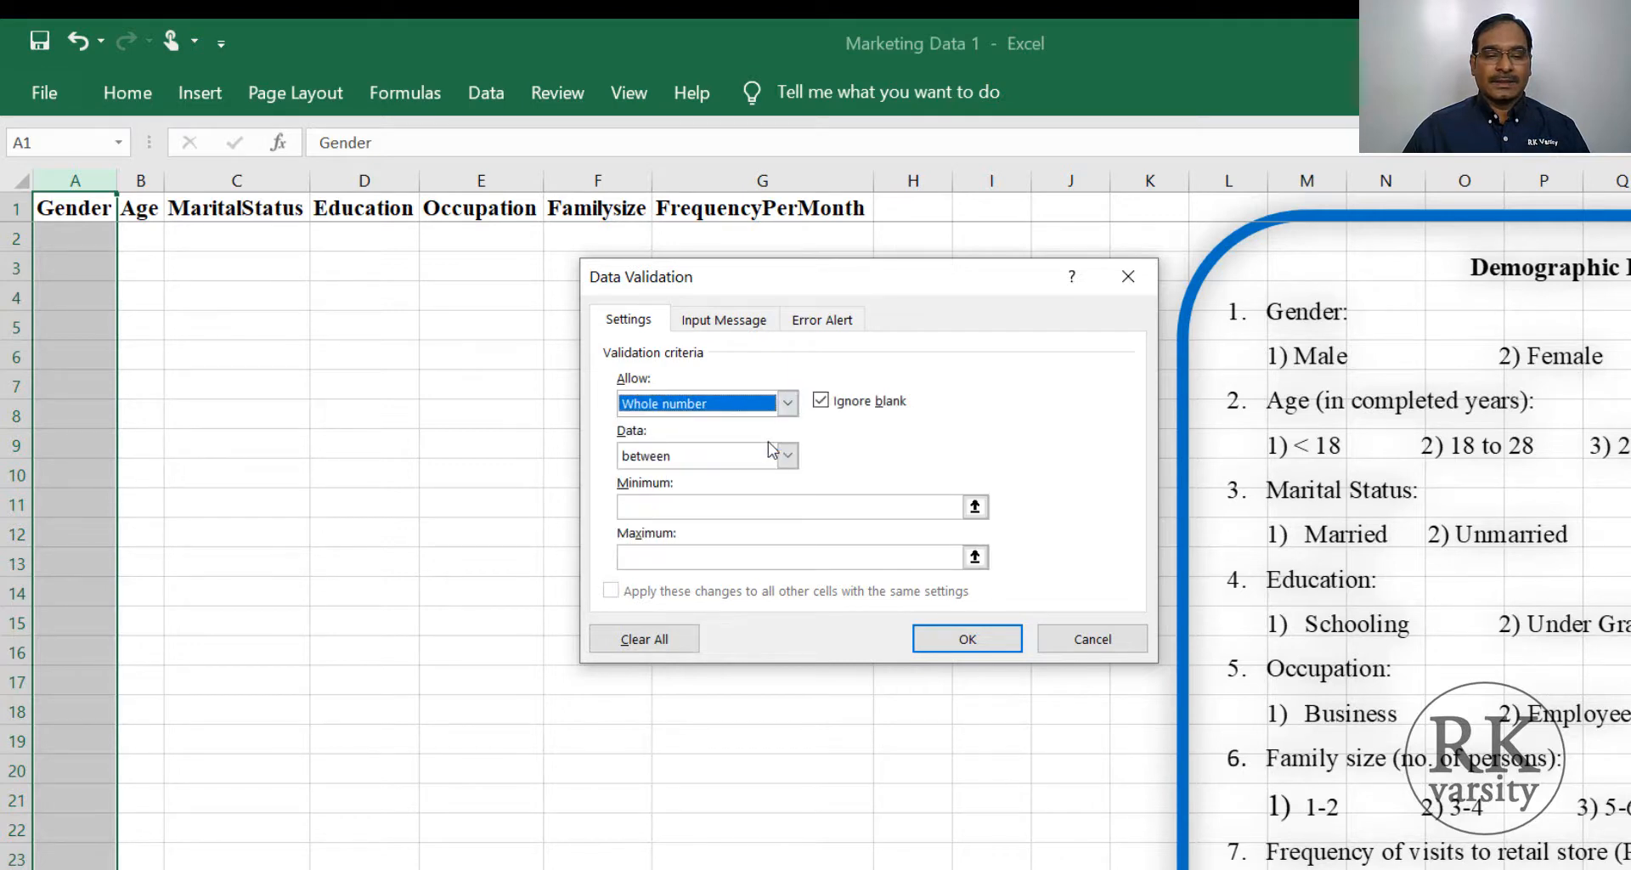
pyautogui.click(648, 504)
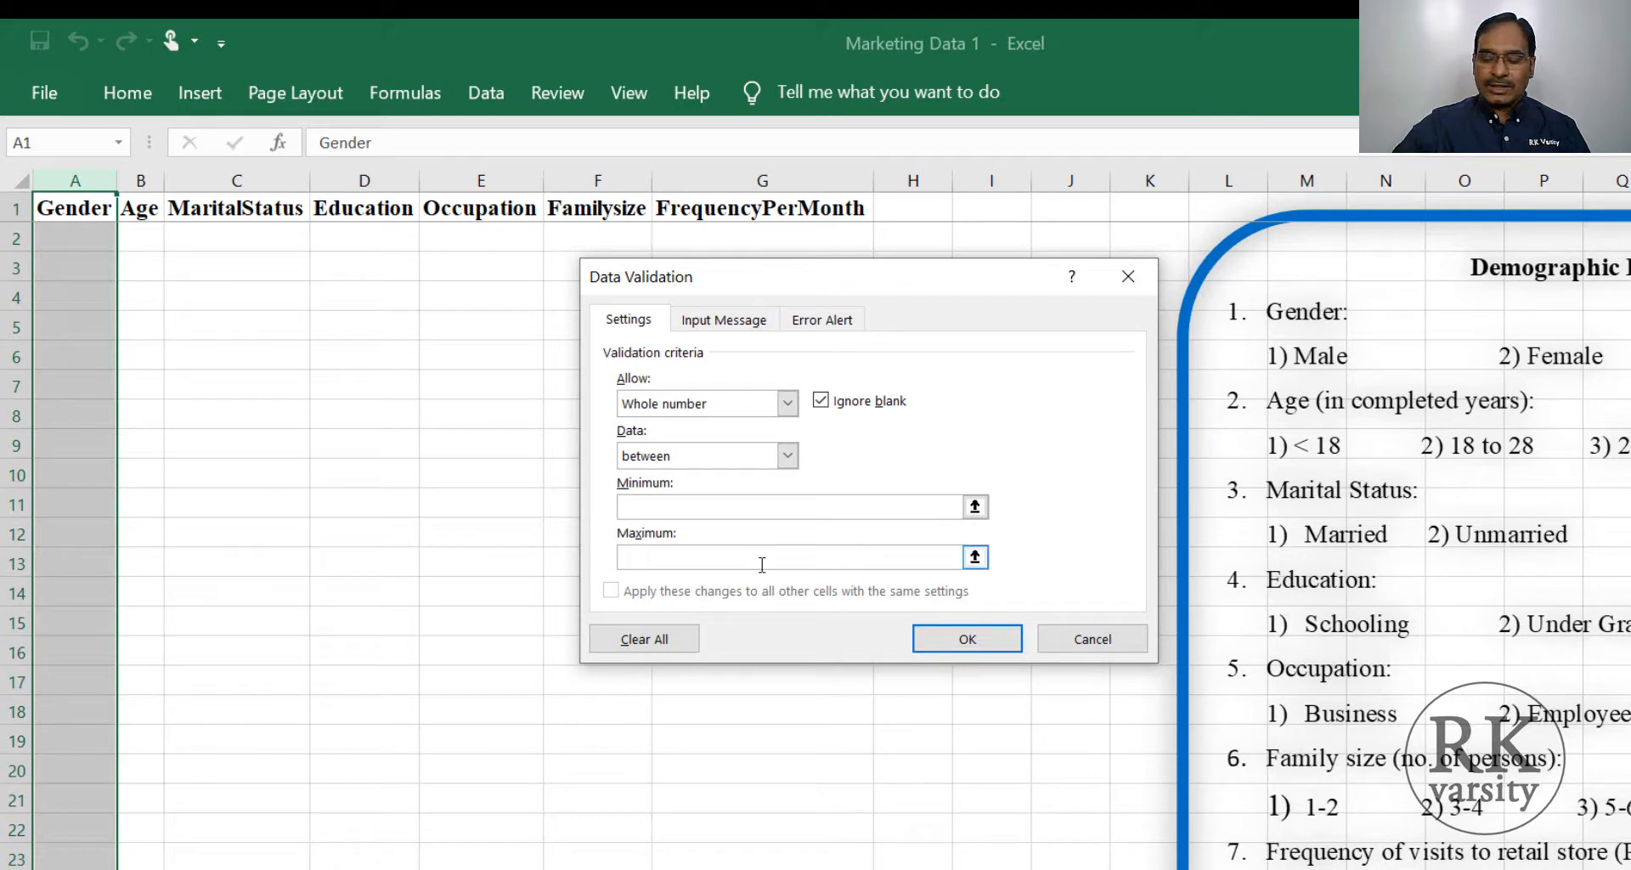
pyautogui.write('1')
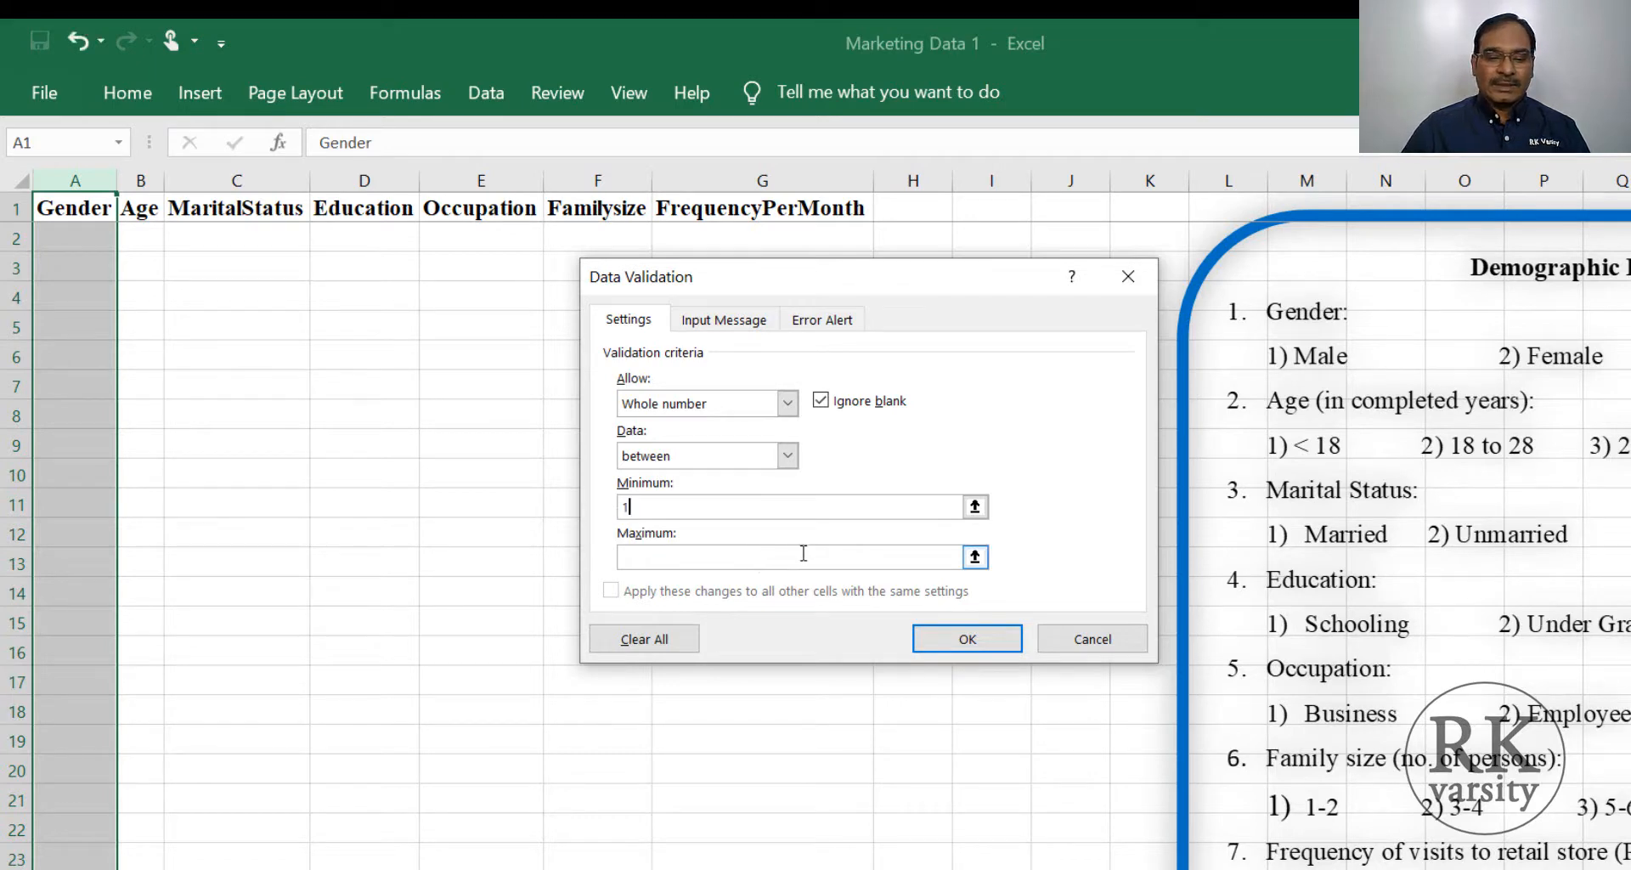
pyautogui.click(803, 553)
pyautogui.write('2')
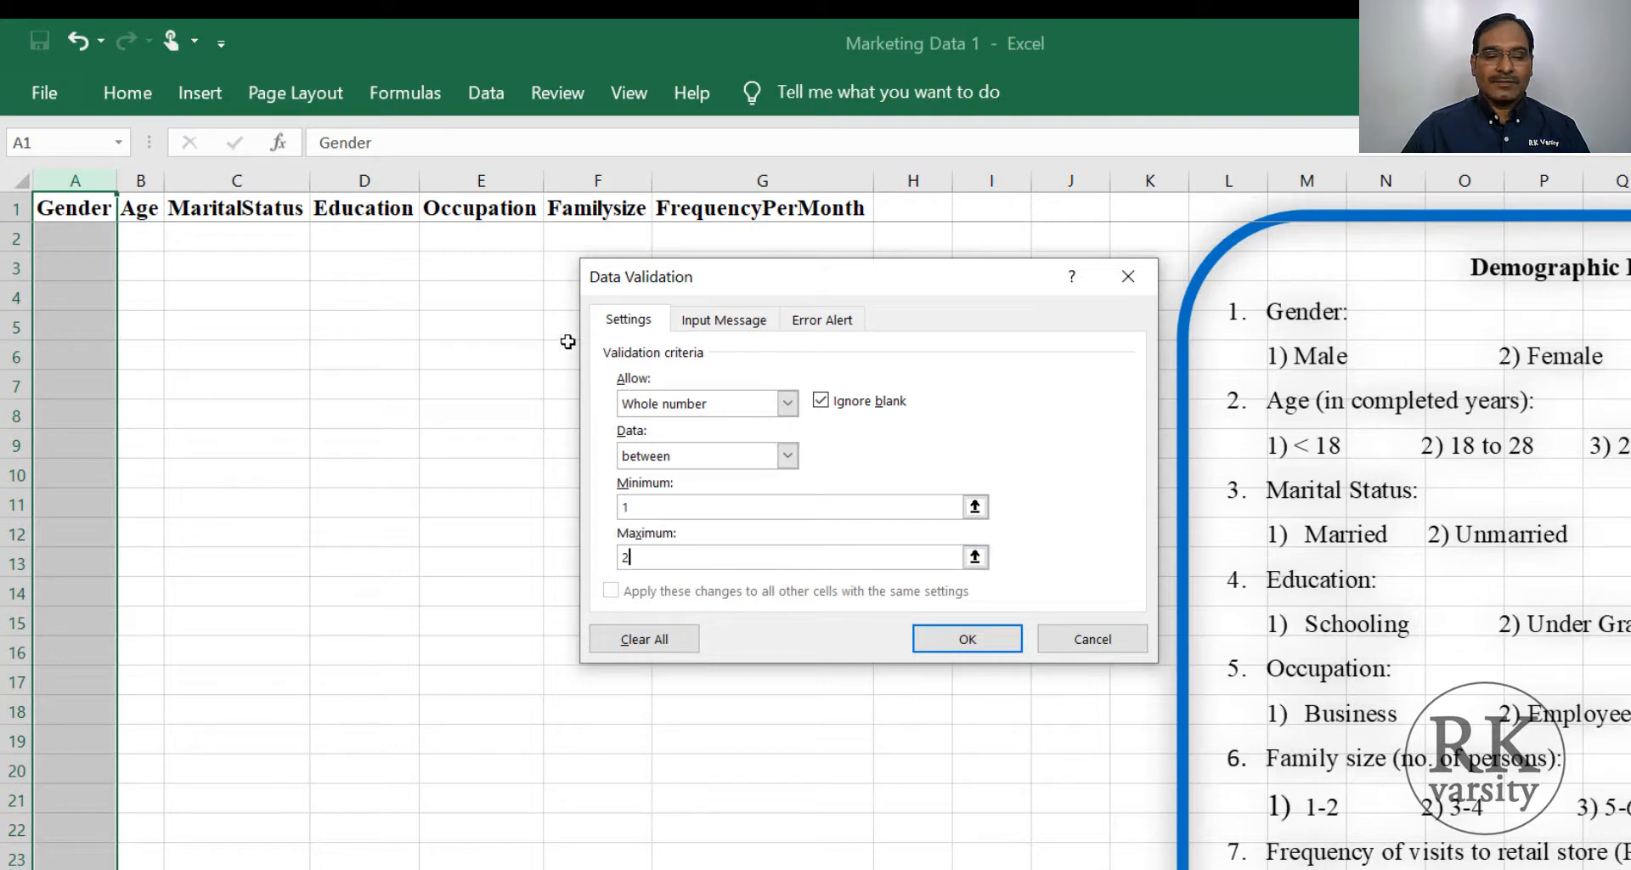
# Step: Add an input message titled "Gender" to the validation, listing "1 Male" and "2 Female" on separate lines
pyautogui.click(733, 328)
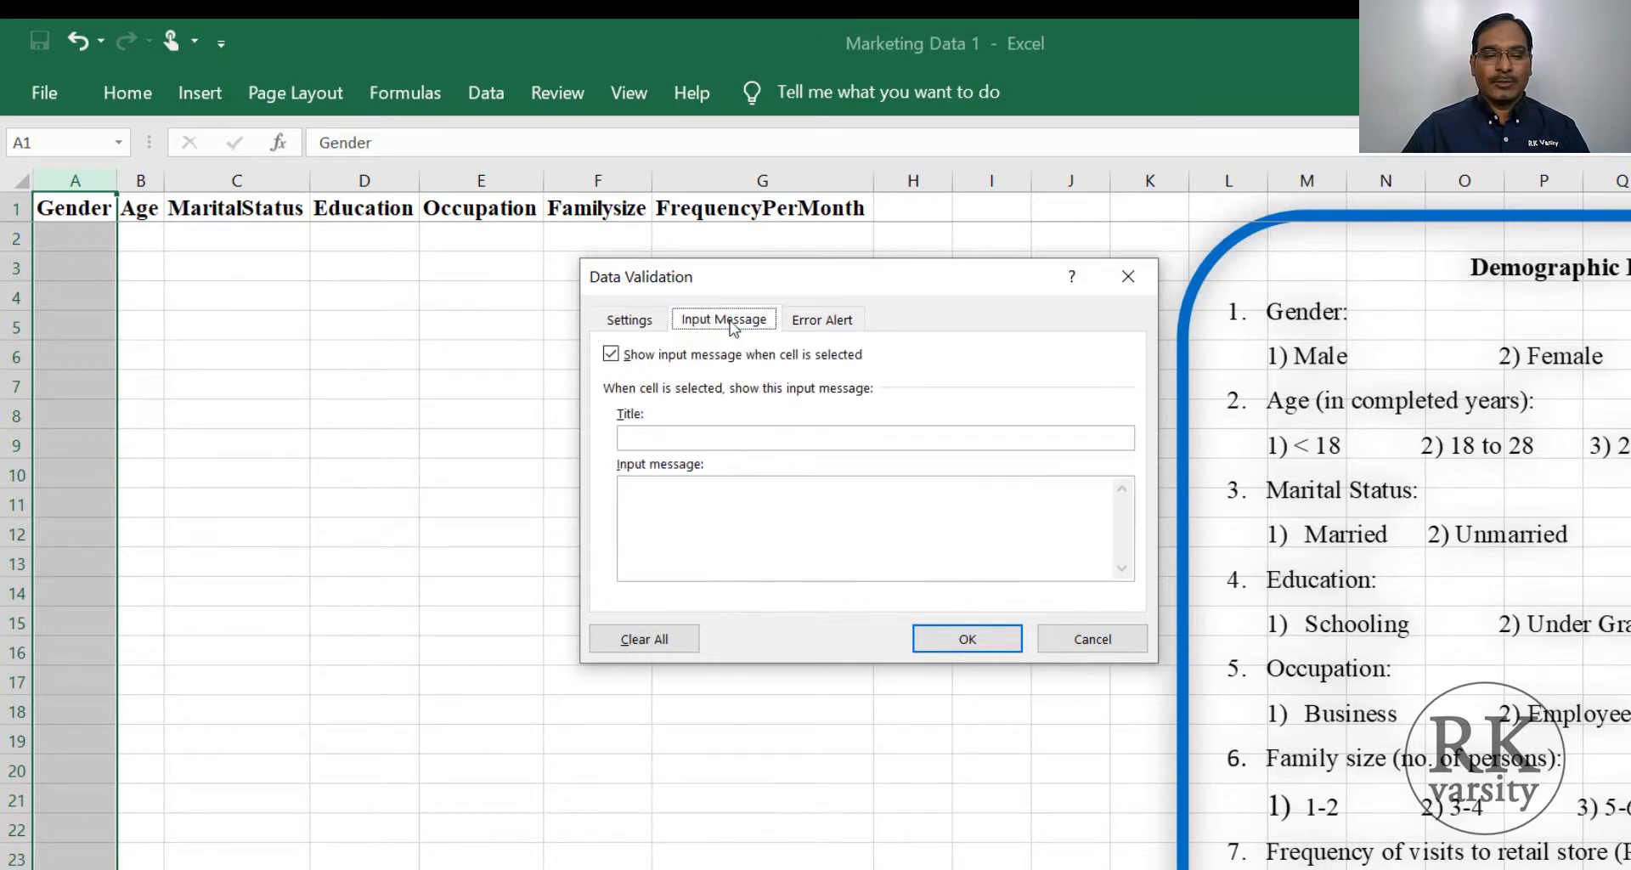
pyautogui.click(635, 436)
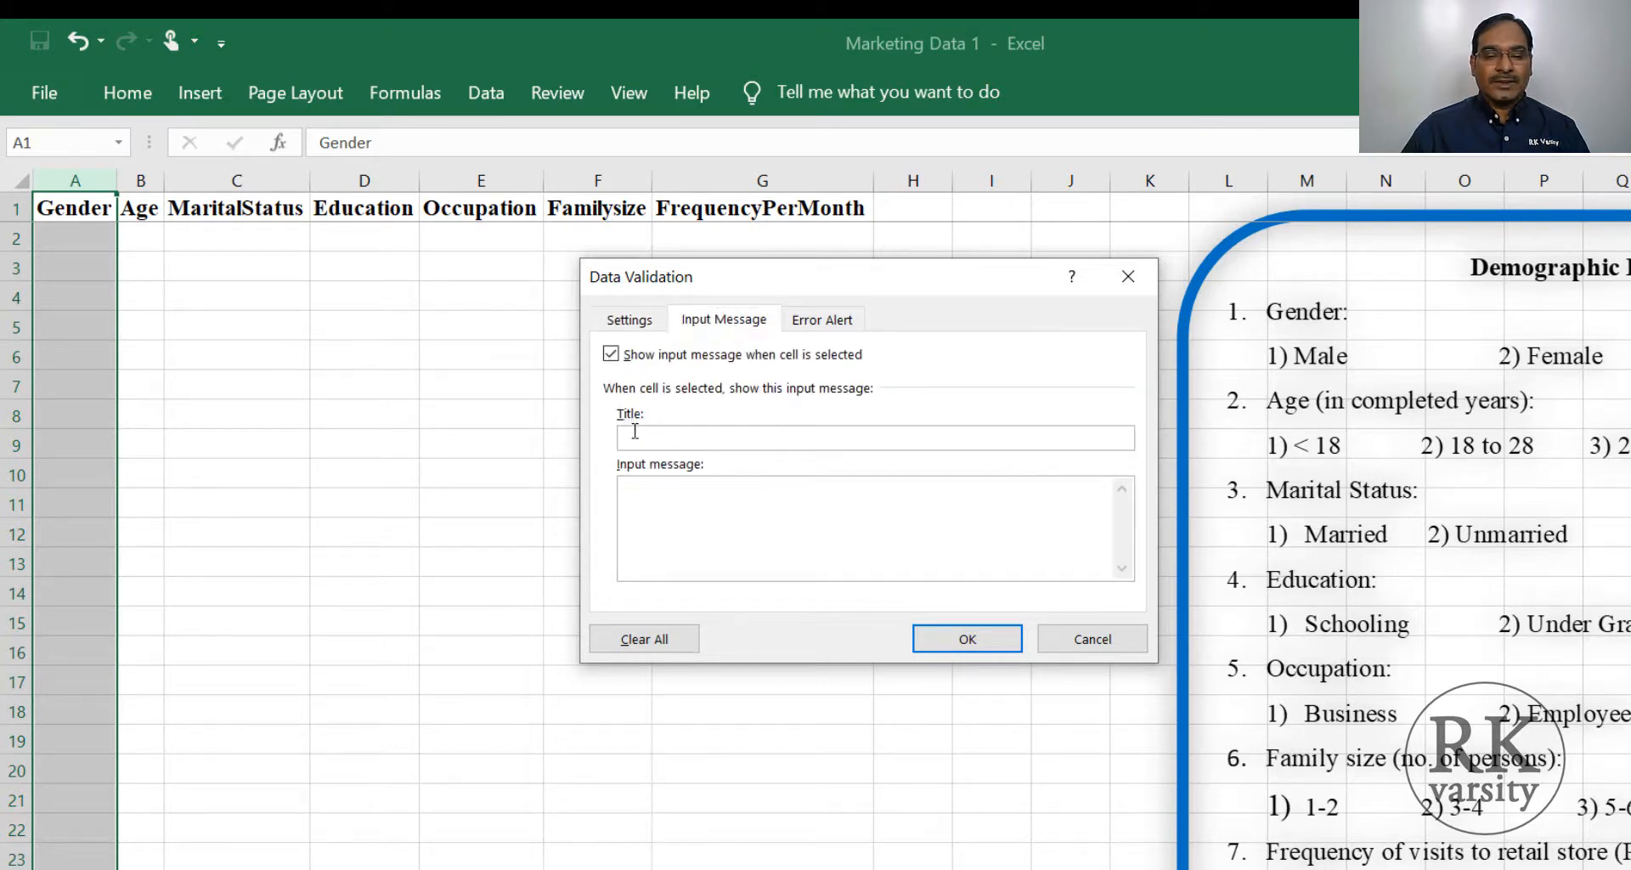
pyautogui.write('Gender')
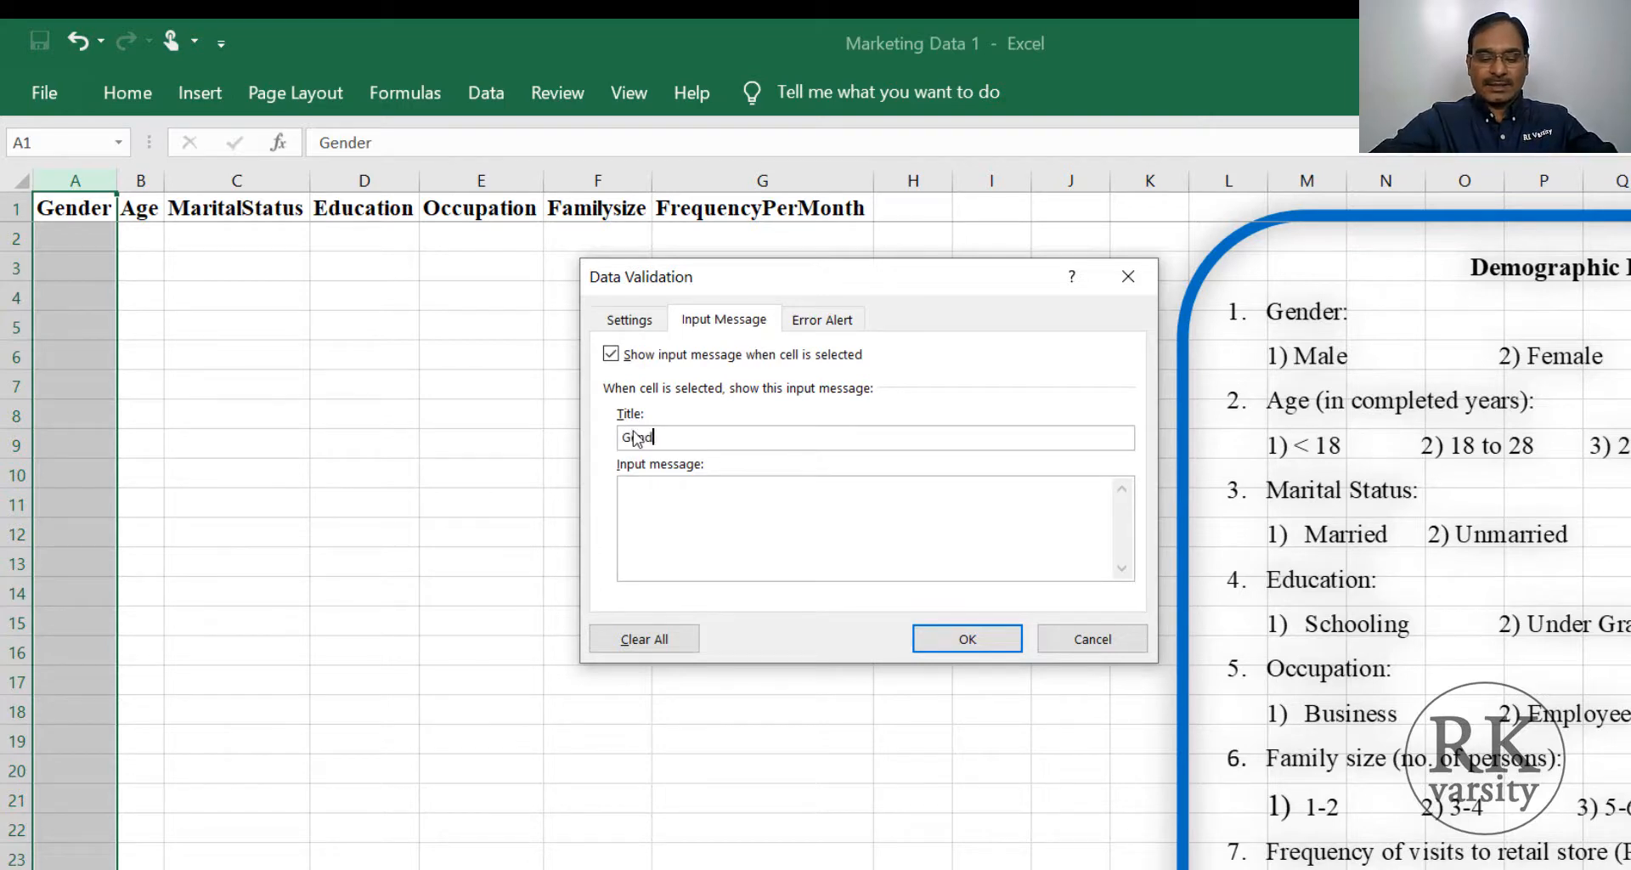
pyautogui.click(661, 498)
pyautogui.write('1 Ma')
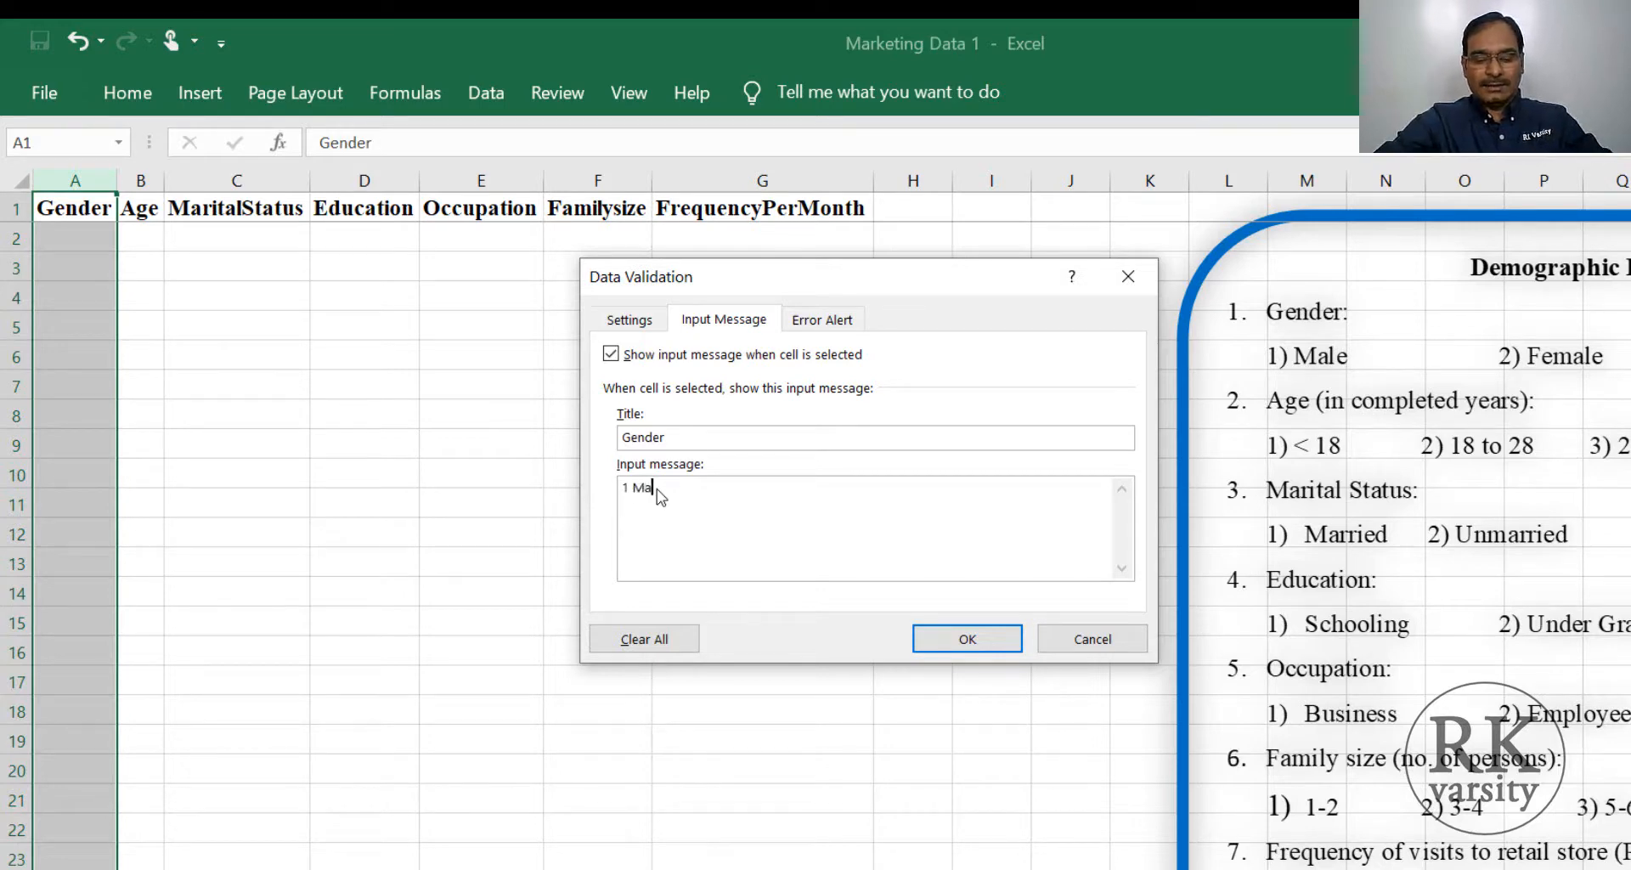
pyautogui.write('le 2 ')
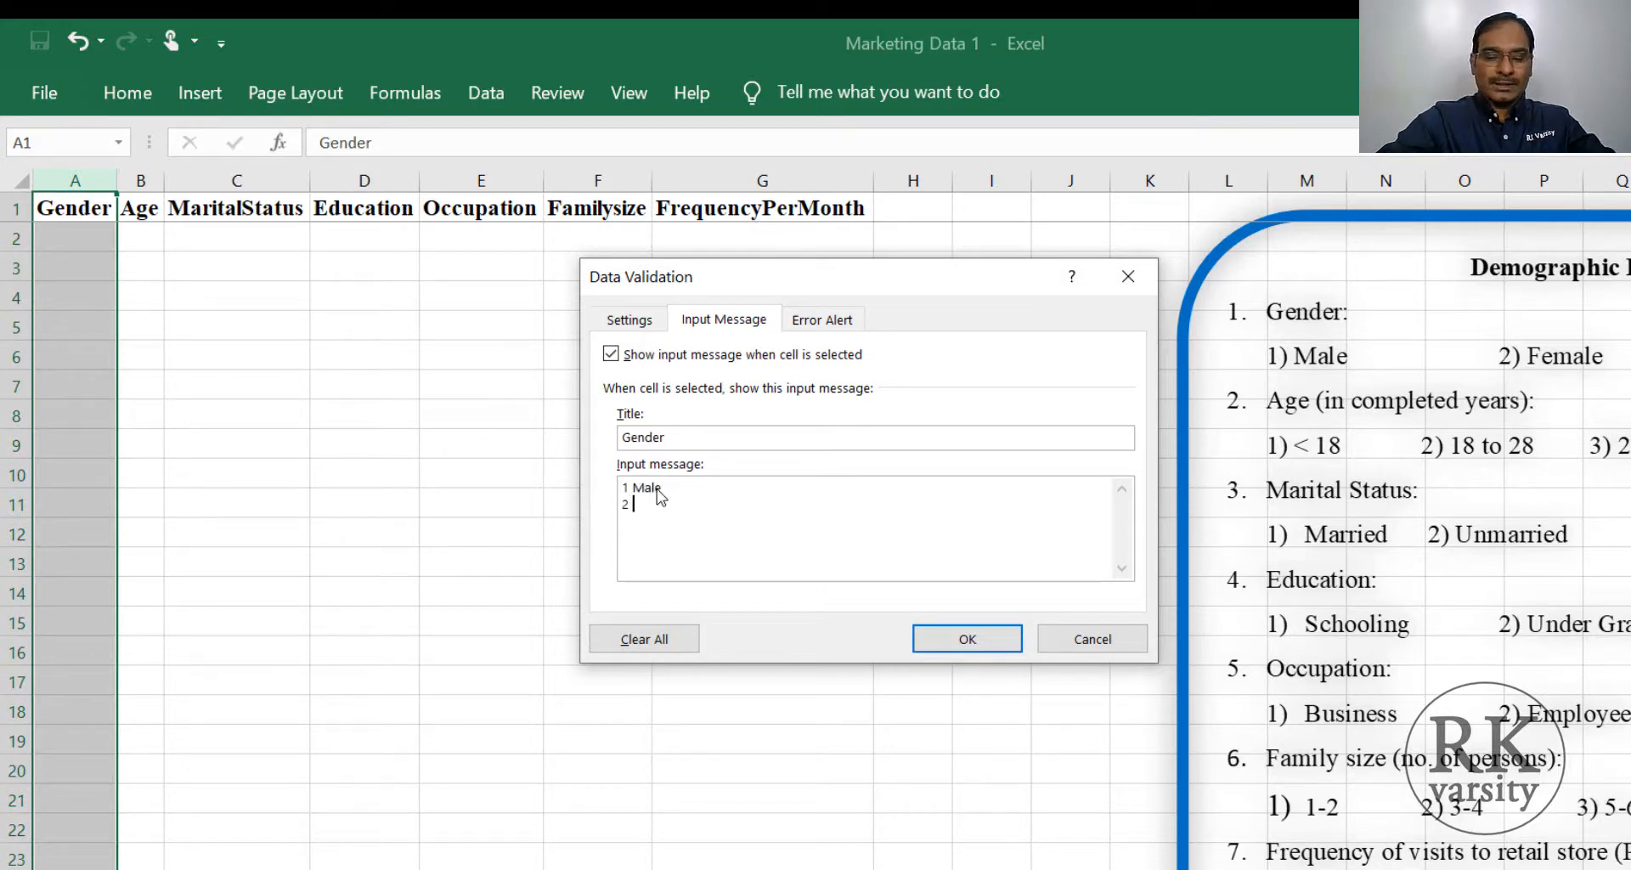
pyautogui.write('Female')
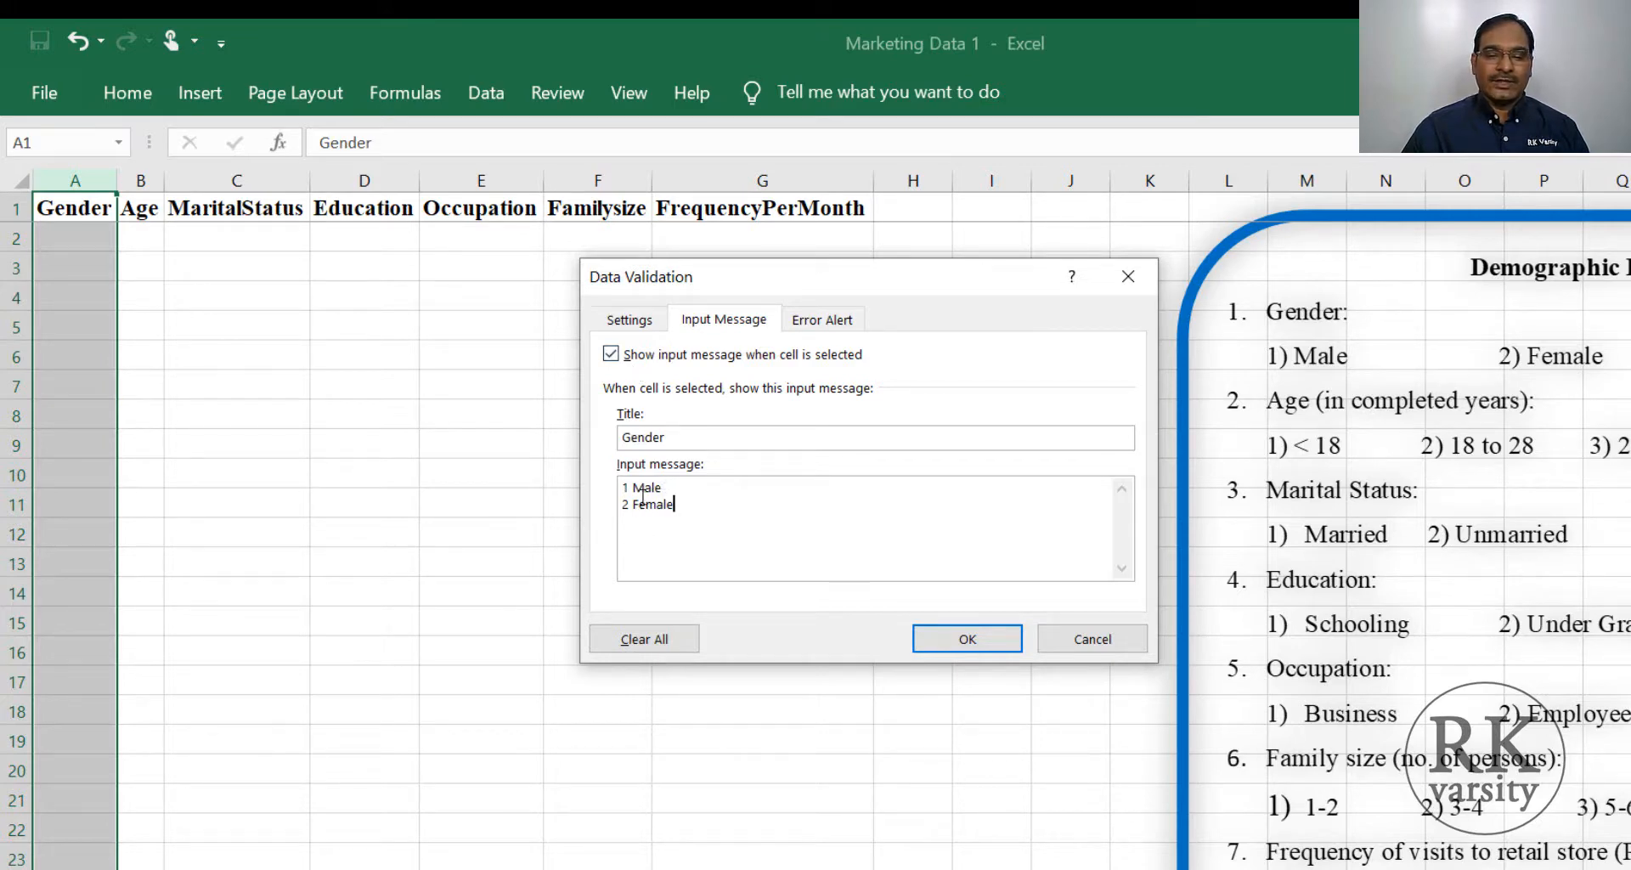
# Step: Add an error alert titled "Gender" with the message "Wrong Entry. Retry." and apply the validation rule
pyautogui.click(833, 326)
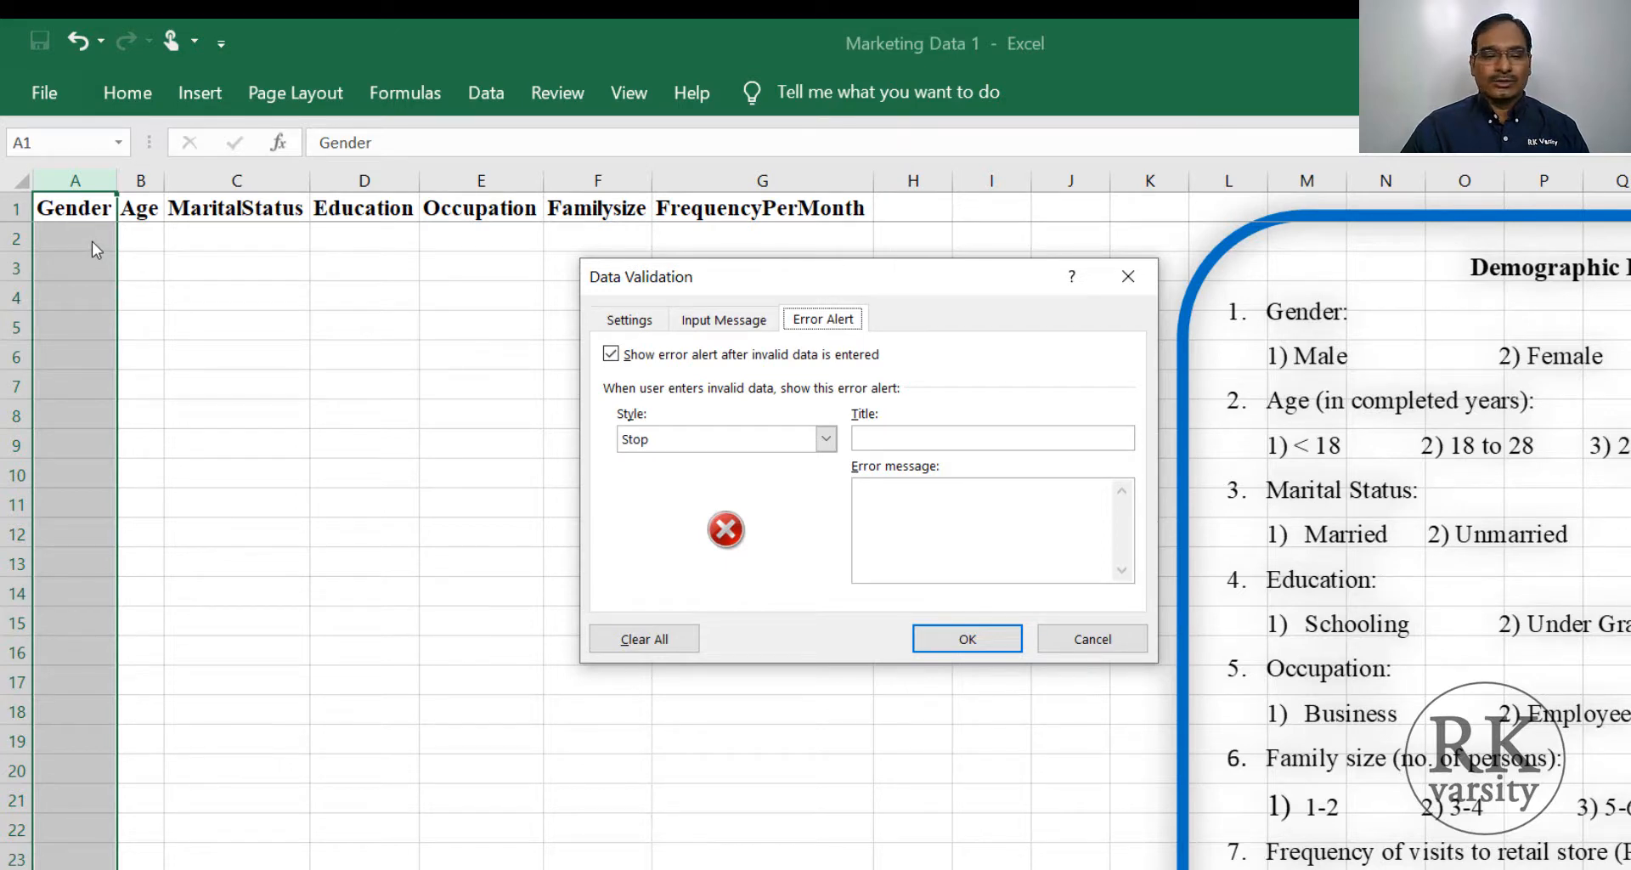
pyautogui.click(929, 439)
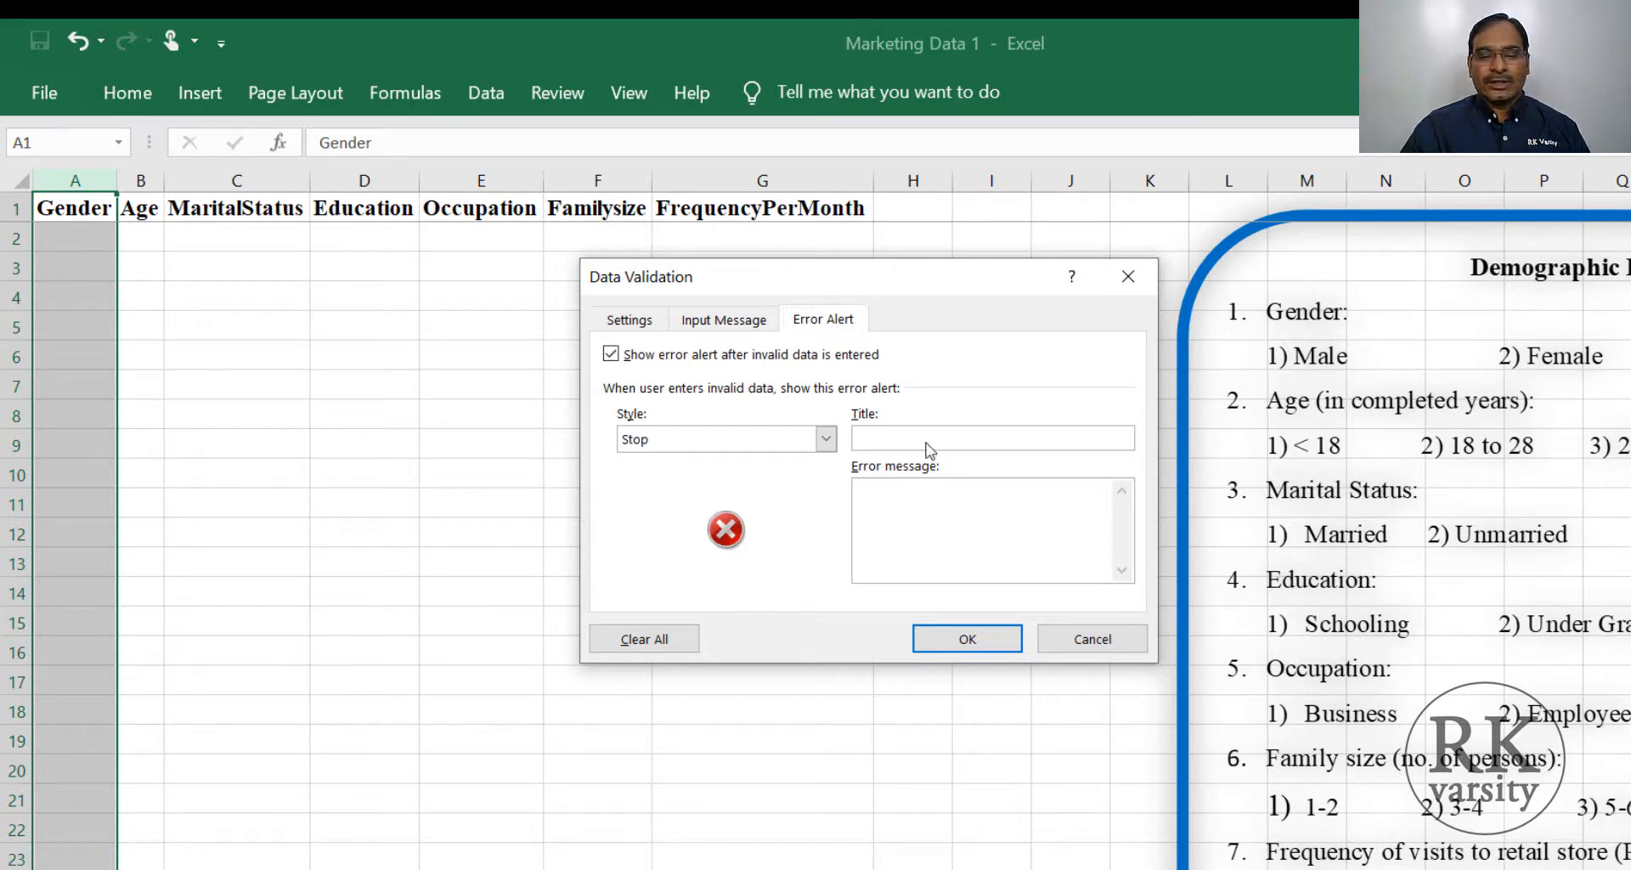
pyautogui.write('Gender')
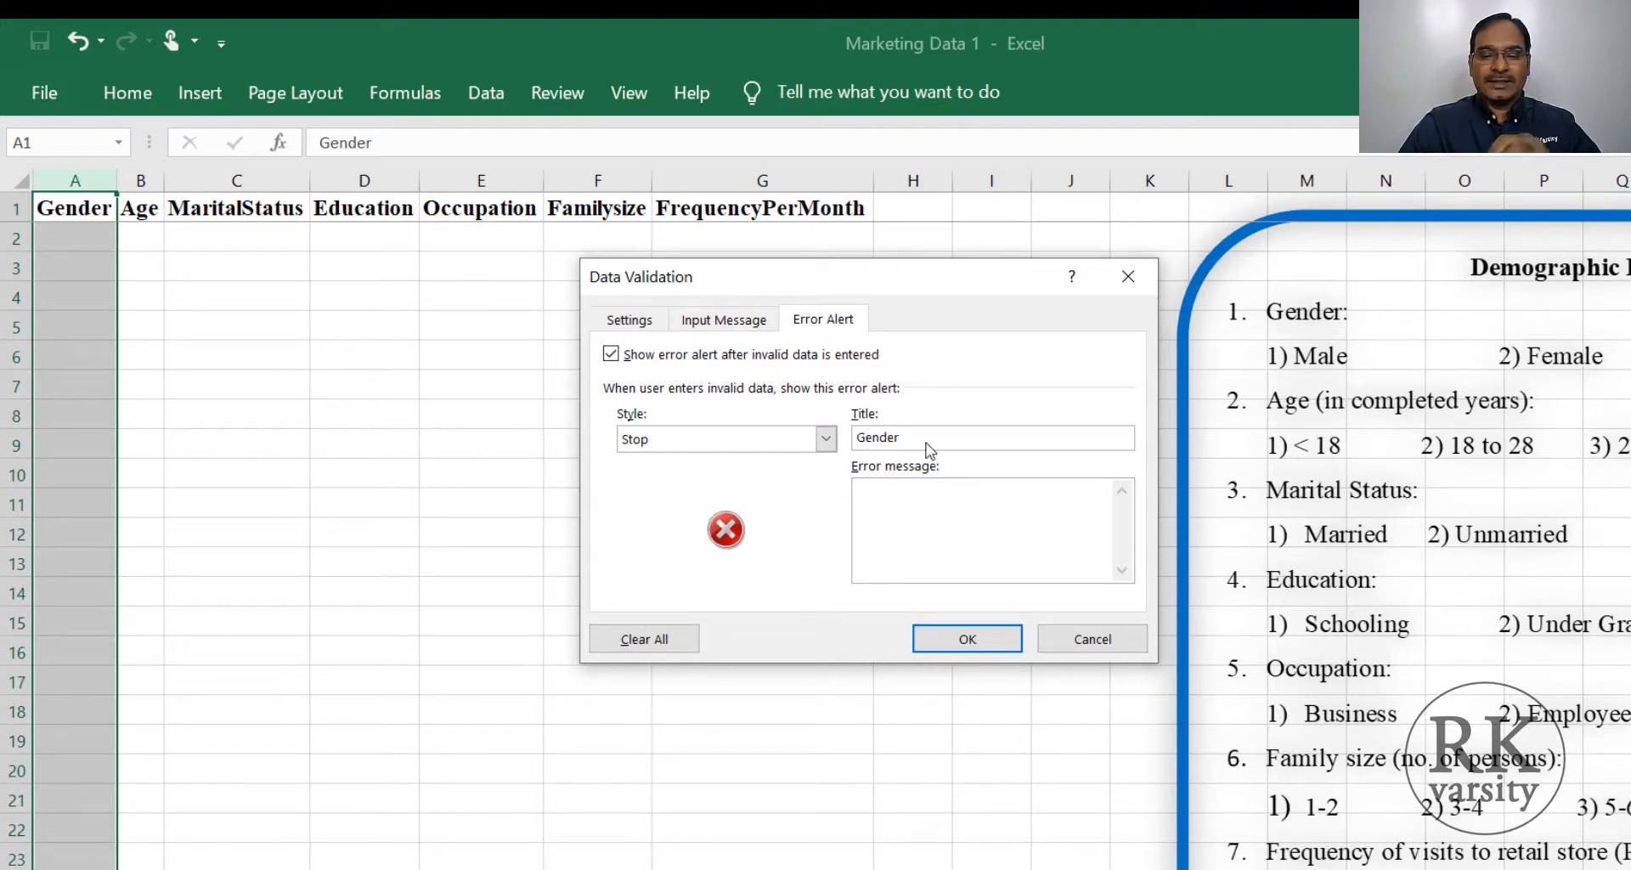
pyautogui.click(943, 507)
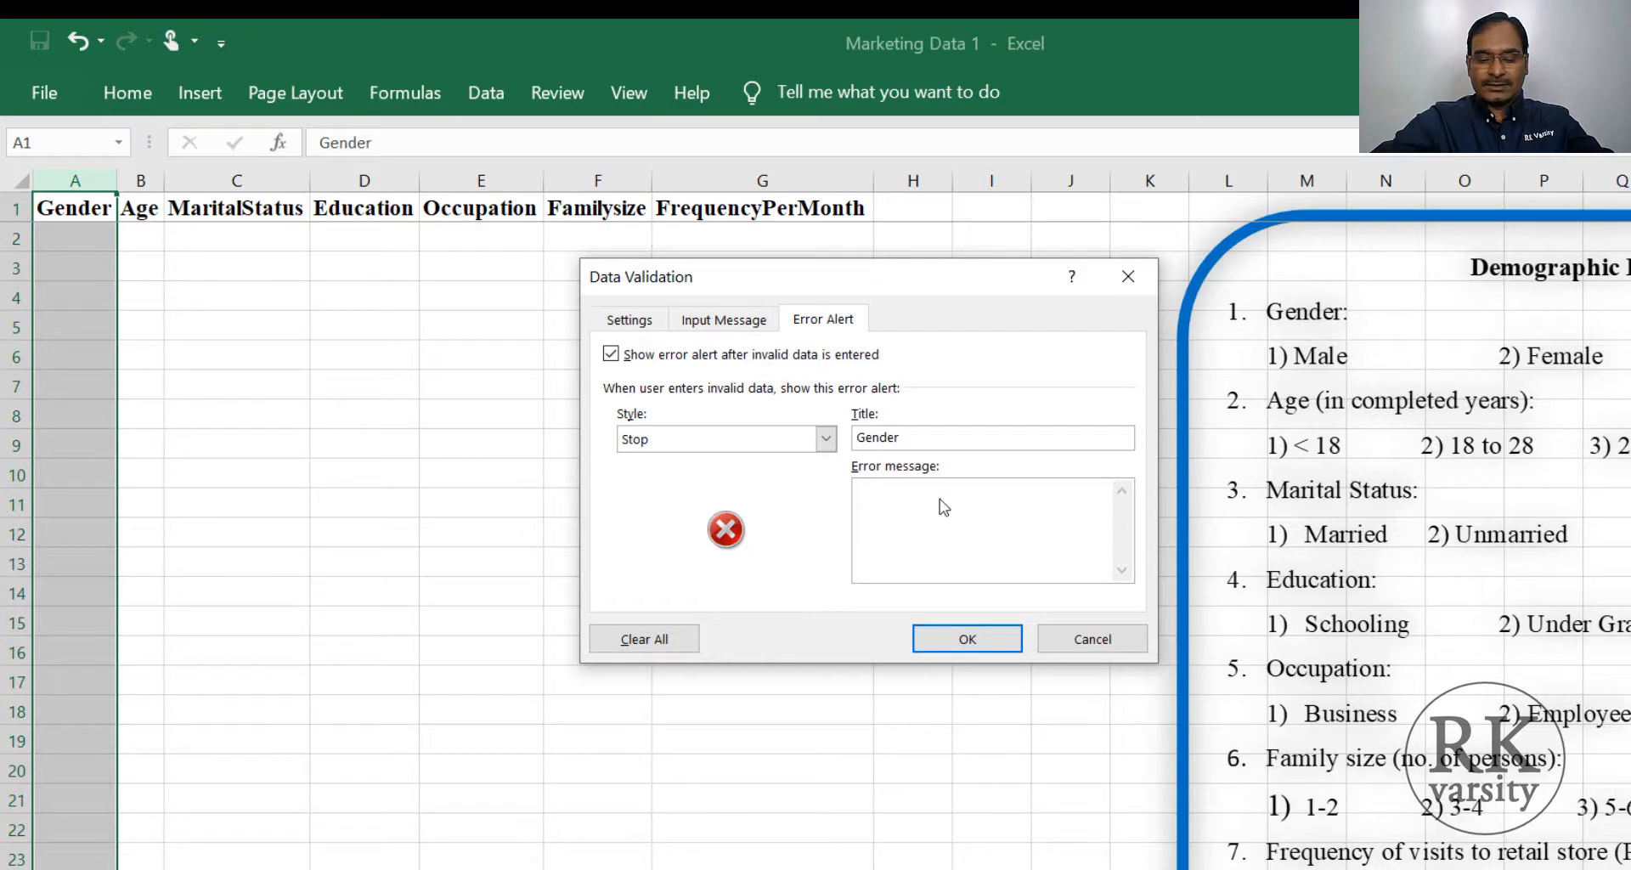
pyautogui.write('Wrong Entry. Retry.')
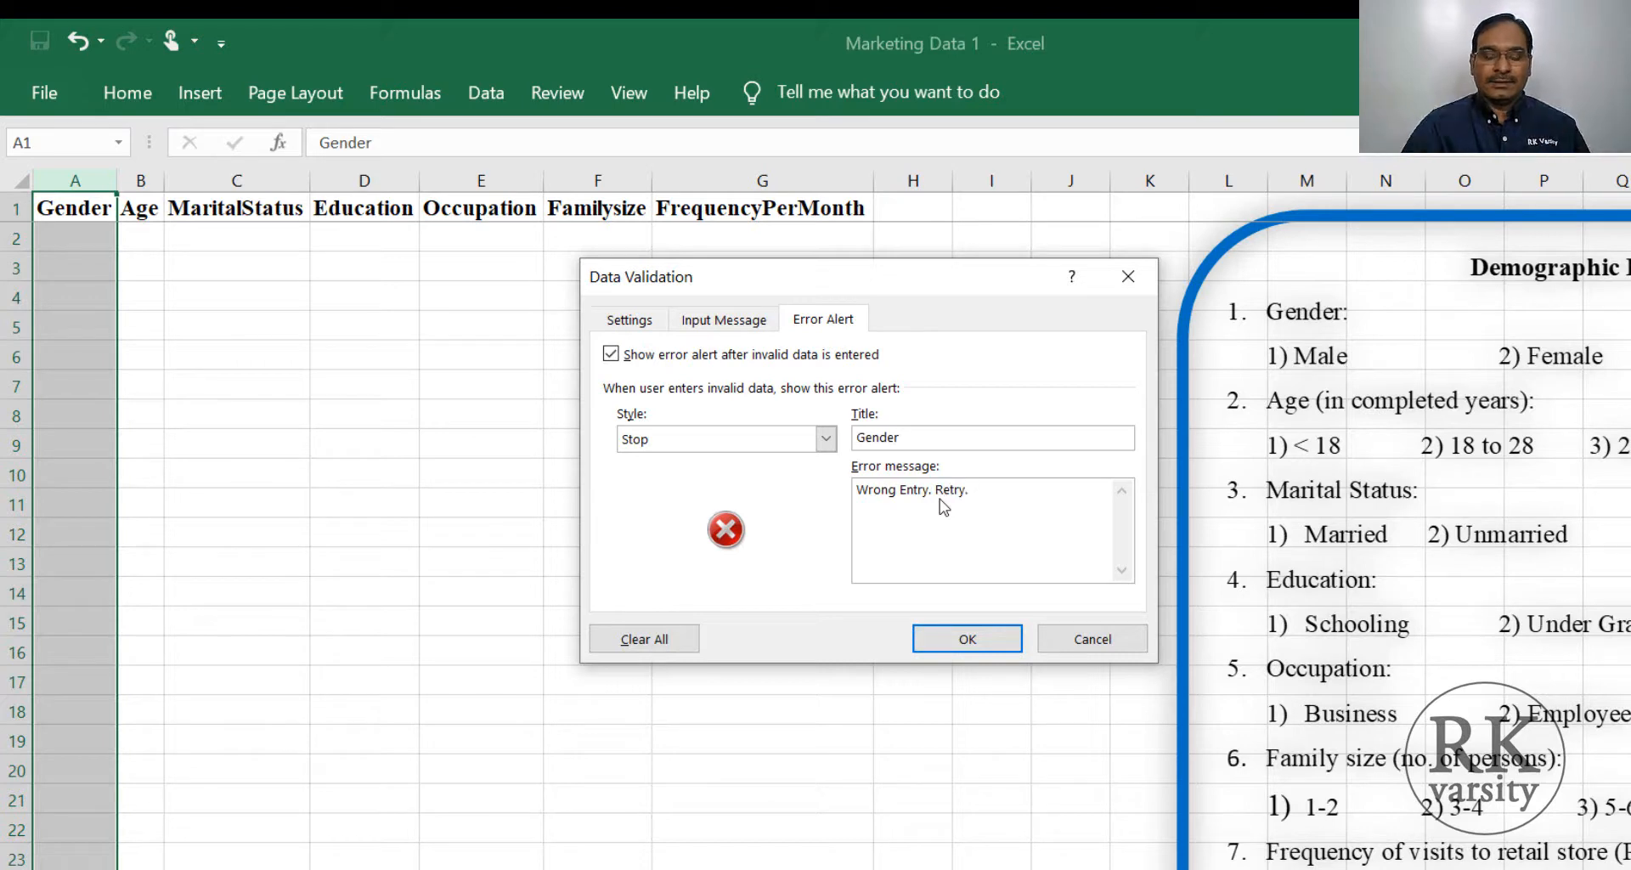
pyautogui.click(965, 650)
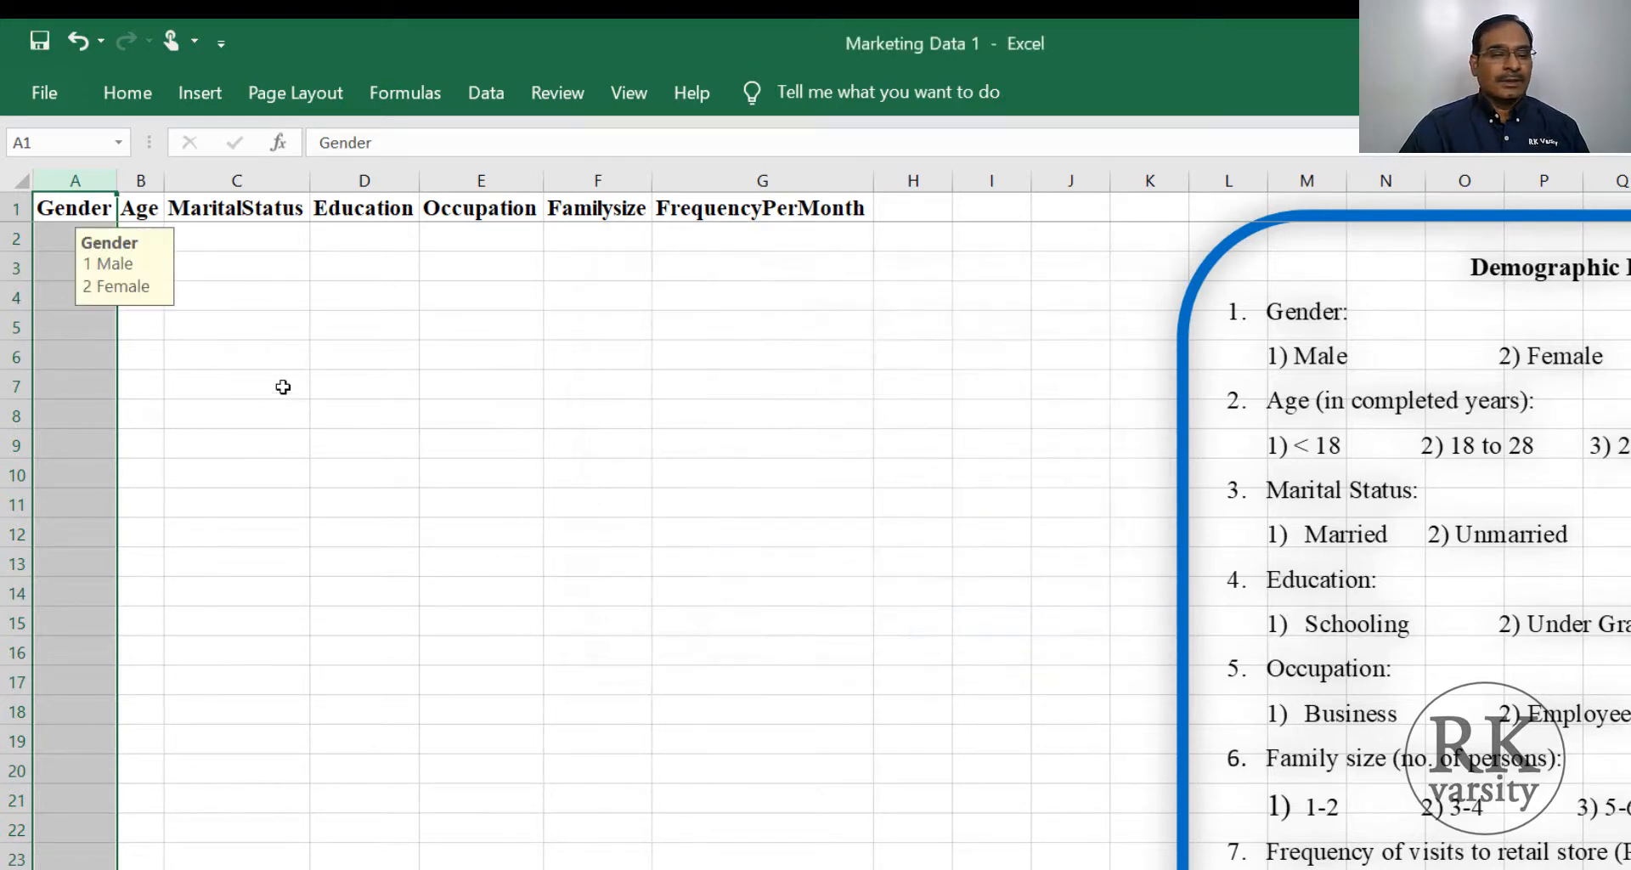
# Step: Enter the gender codes 1, 2, 1, 2 and 2 in cells A2 to A6
pyautogui.click(57, 242)
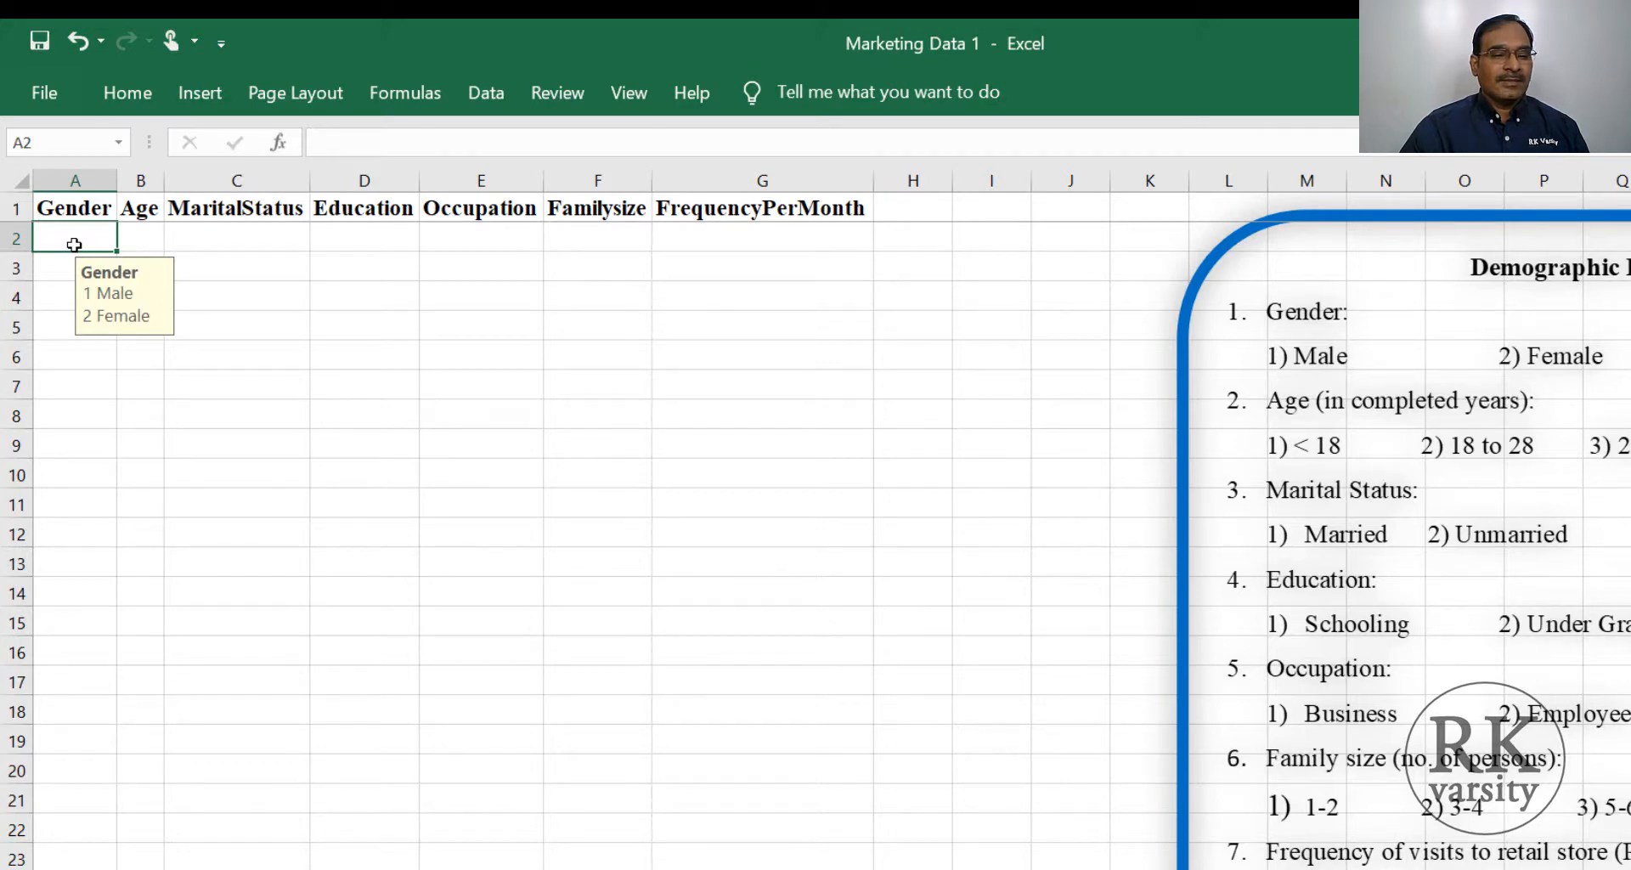
pyautogui.write('1')
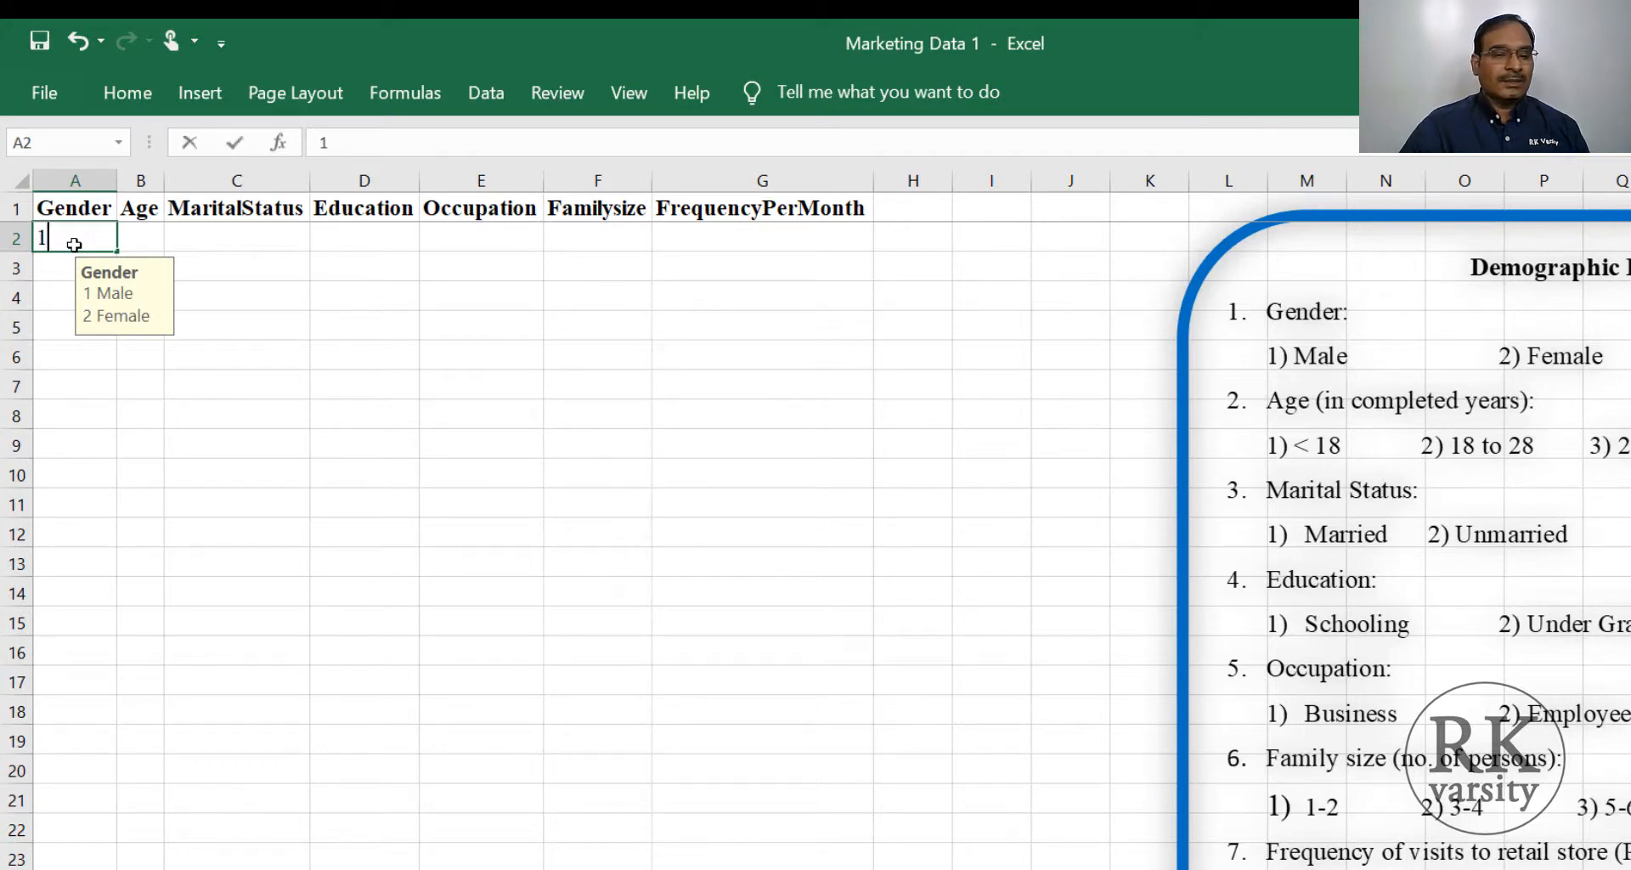
pyautogui.click(49, 265)
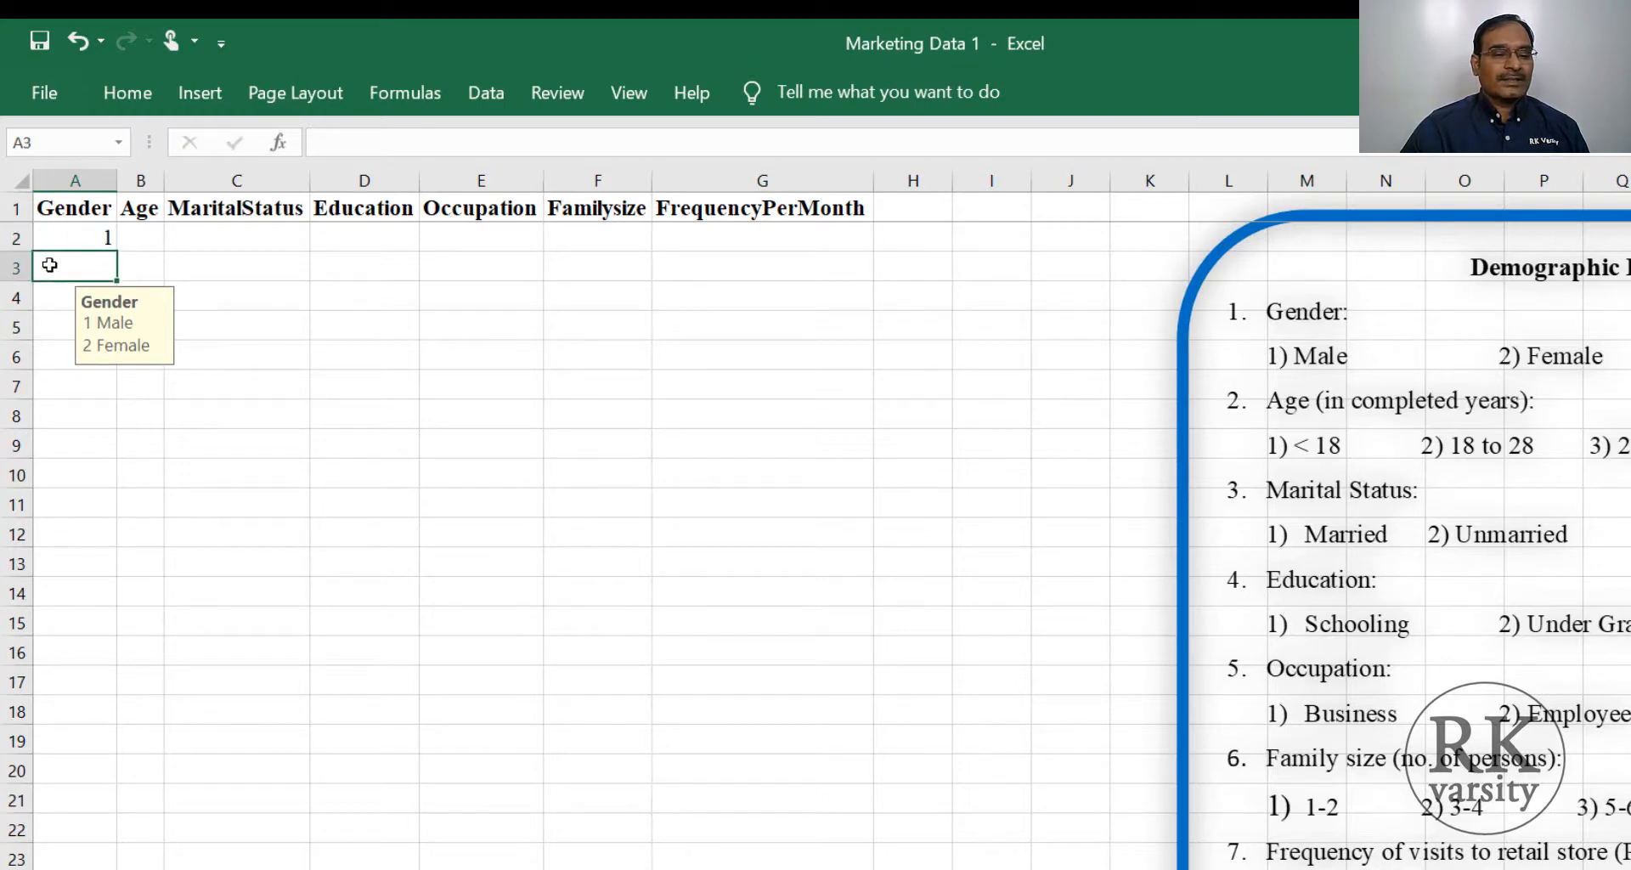
pyautogui.write('2')
pyautogui.click(78, 297)
pyautogui.write('1')
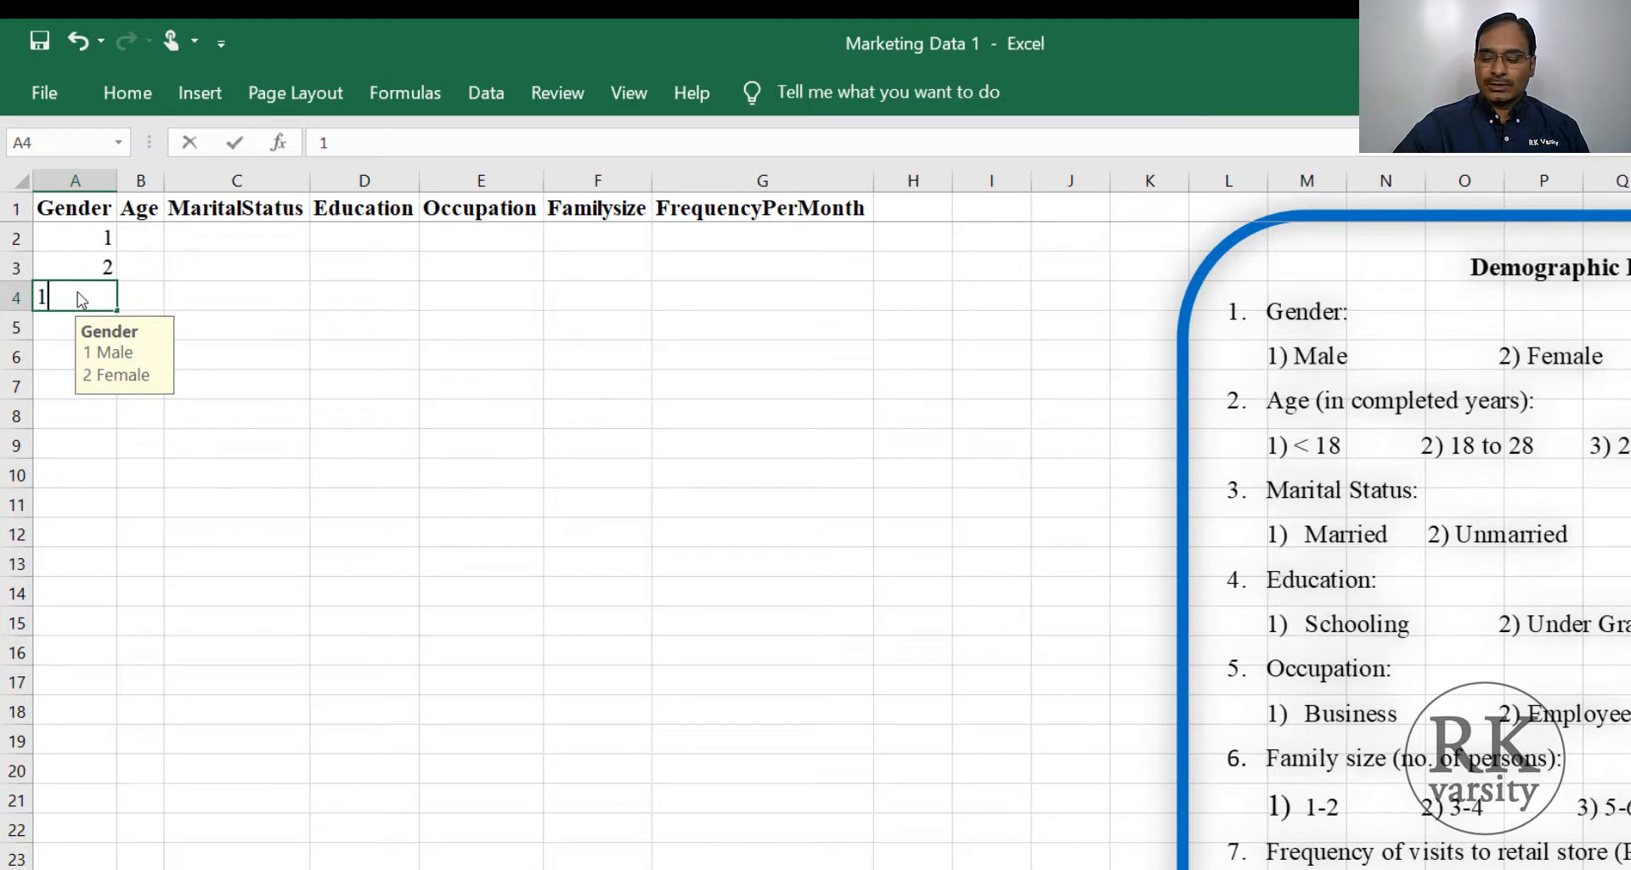
pyautogui.press('Return')
pyautogui.write('2')
pyautogui.press('Return')
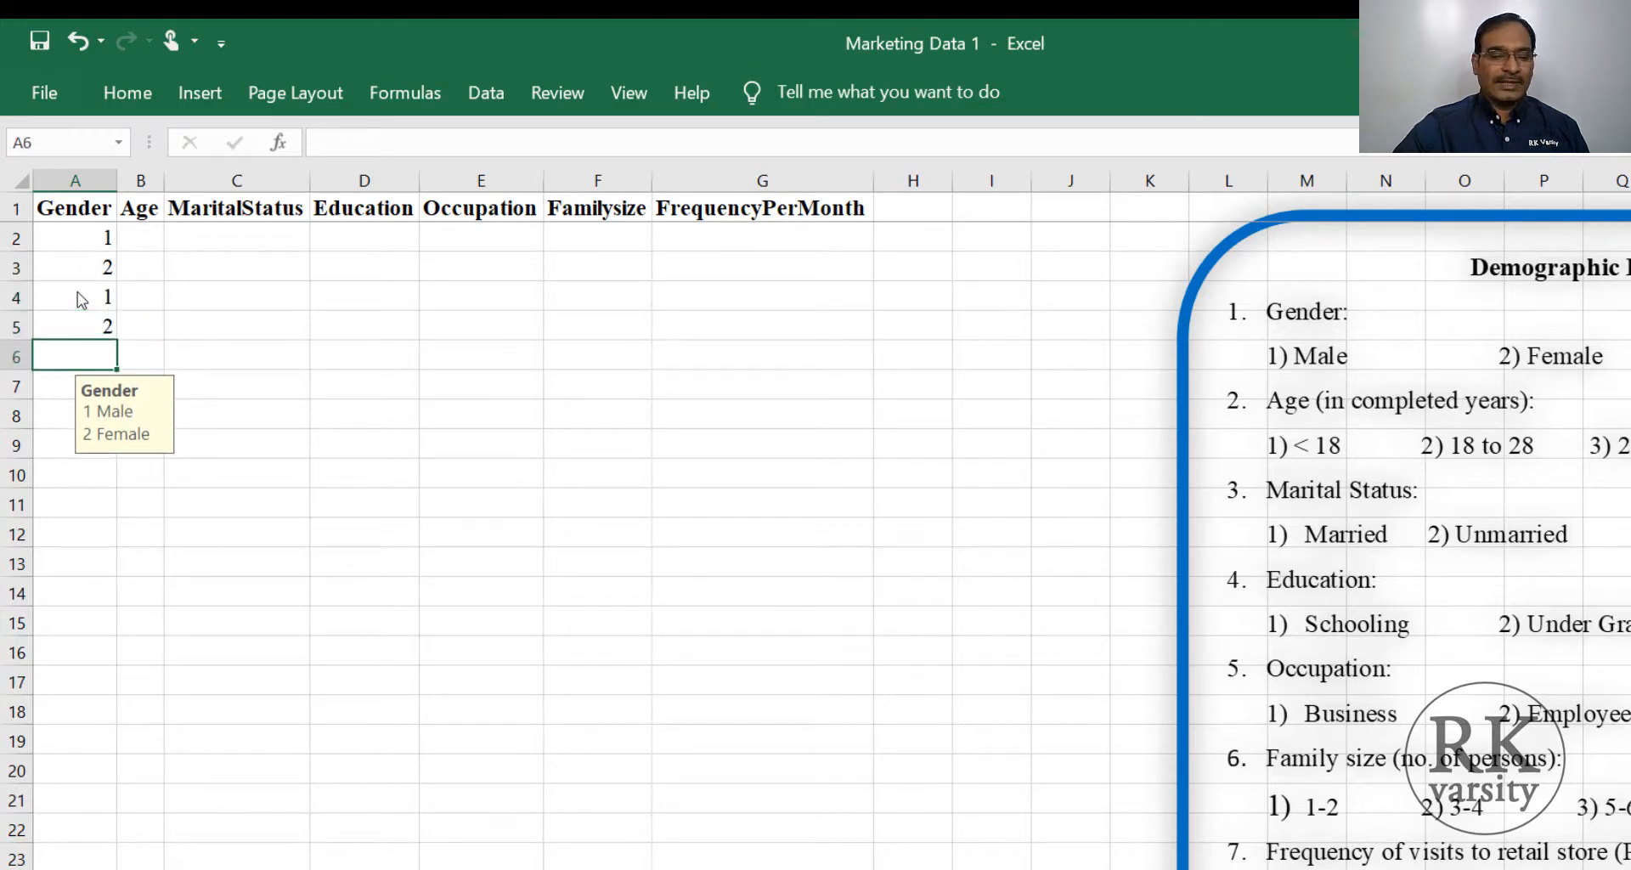
pyautogui.write('2')
pyautogui.press('Return')
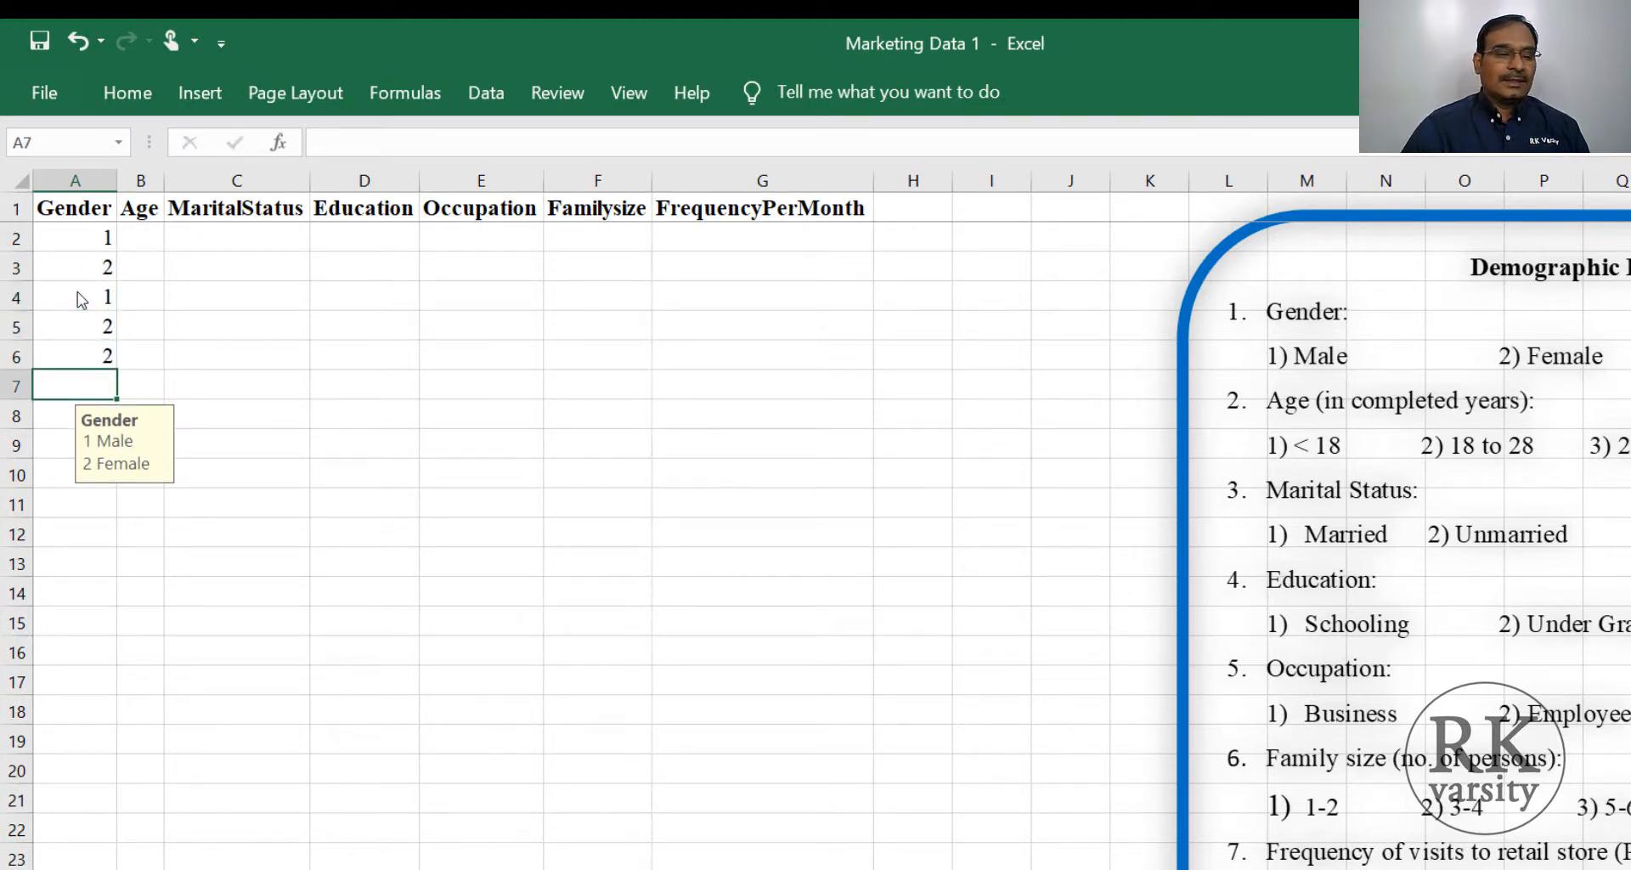
# Step: Move the questionnaire picture to read the Age answer options and return it beside the data columns
pyautogui.click(4, 238)
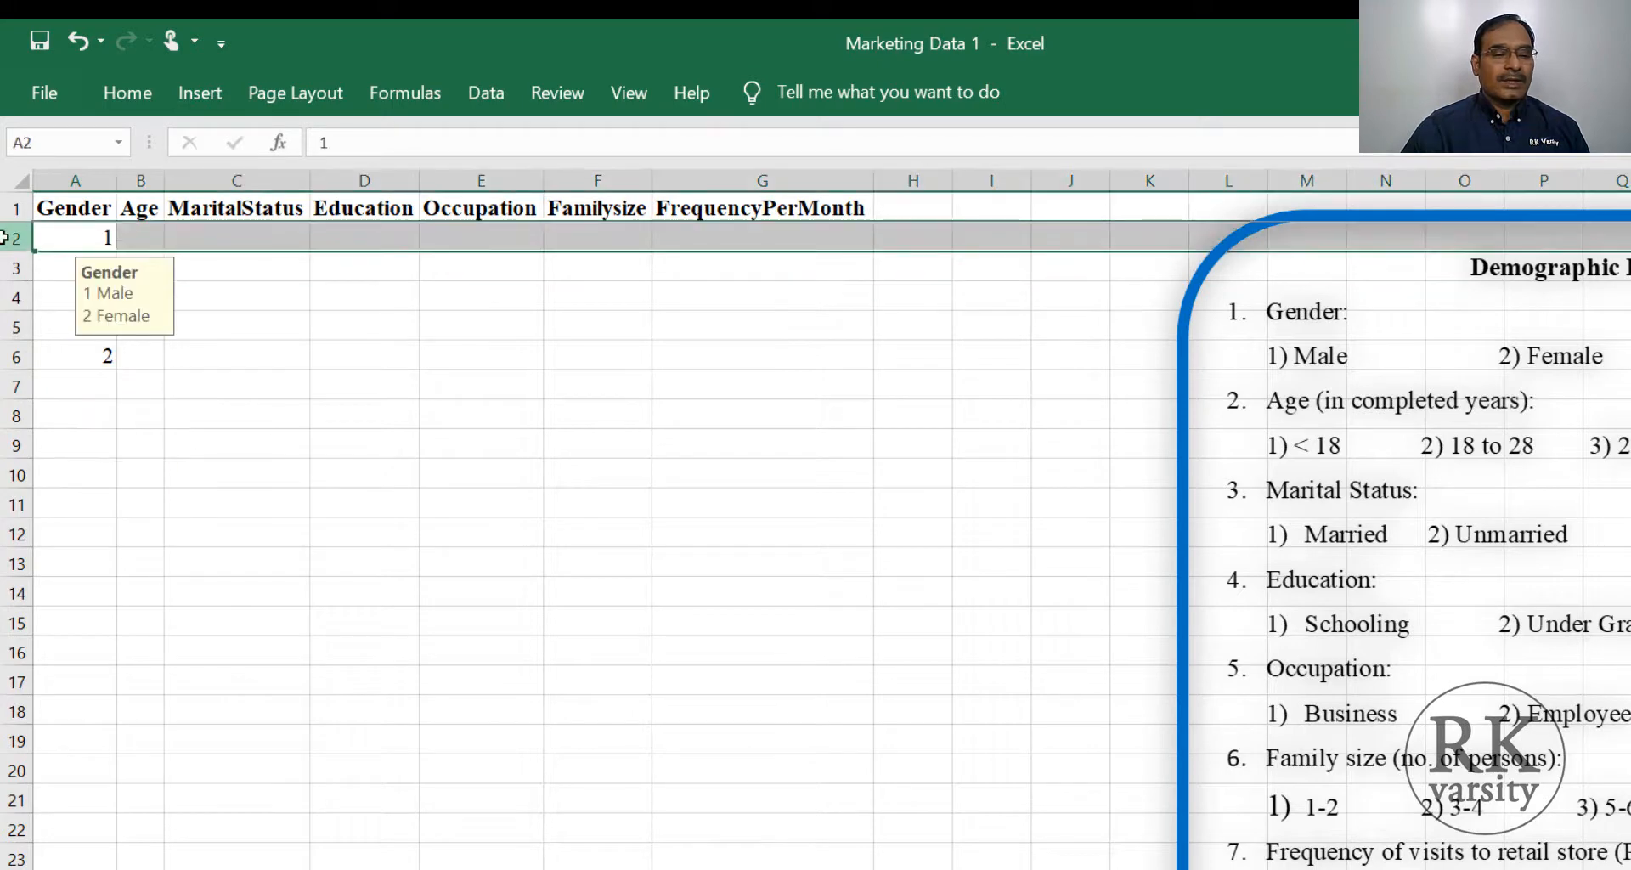
pyautogui.click(145, 238)
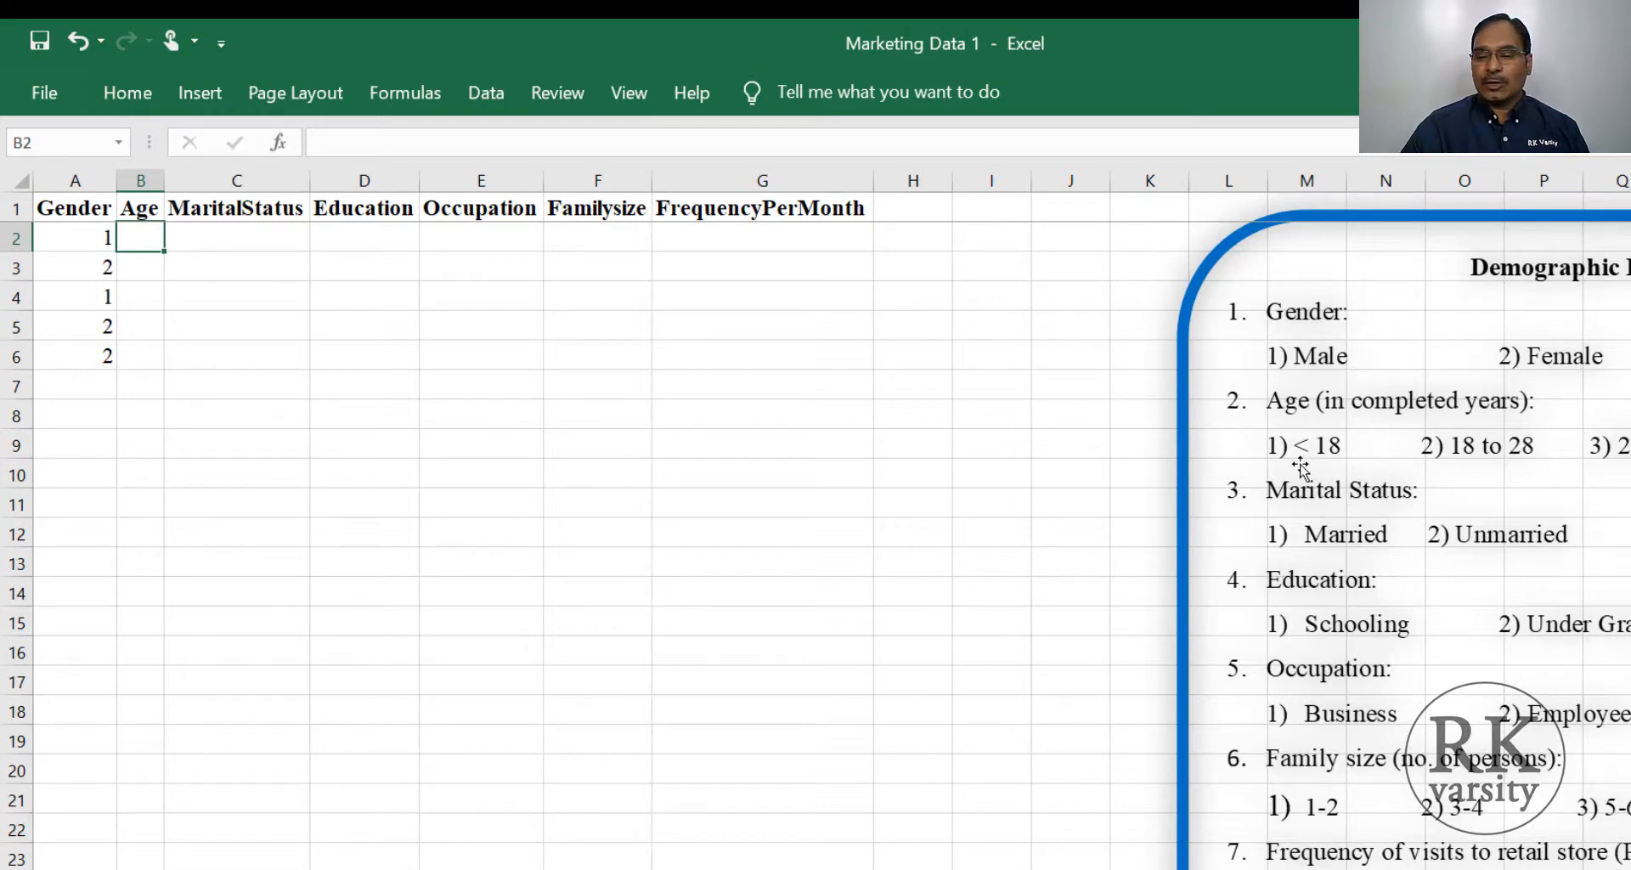
pyautogui.moveTo(1475, 327); pyautogui.dragTo(1338, 327)
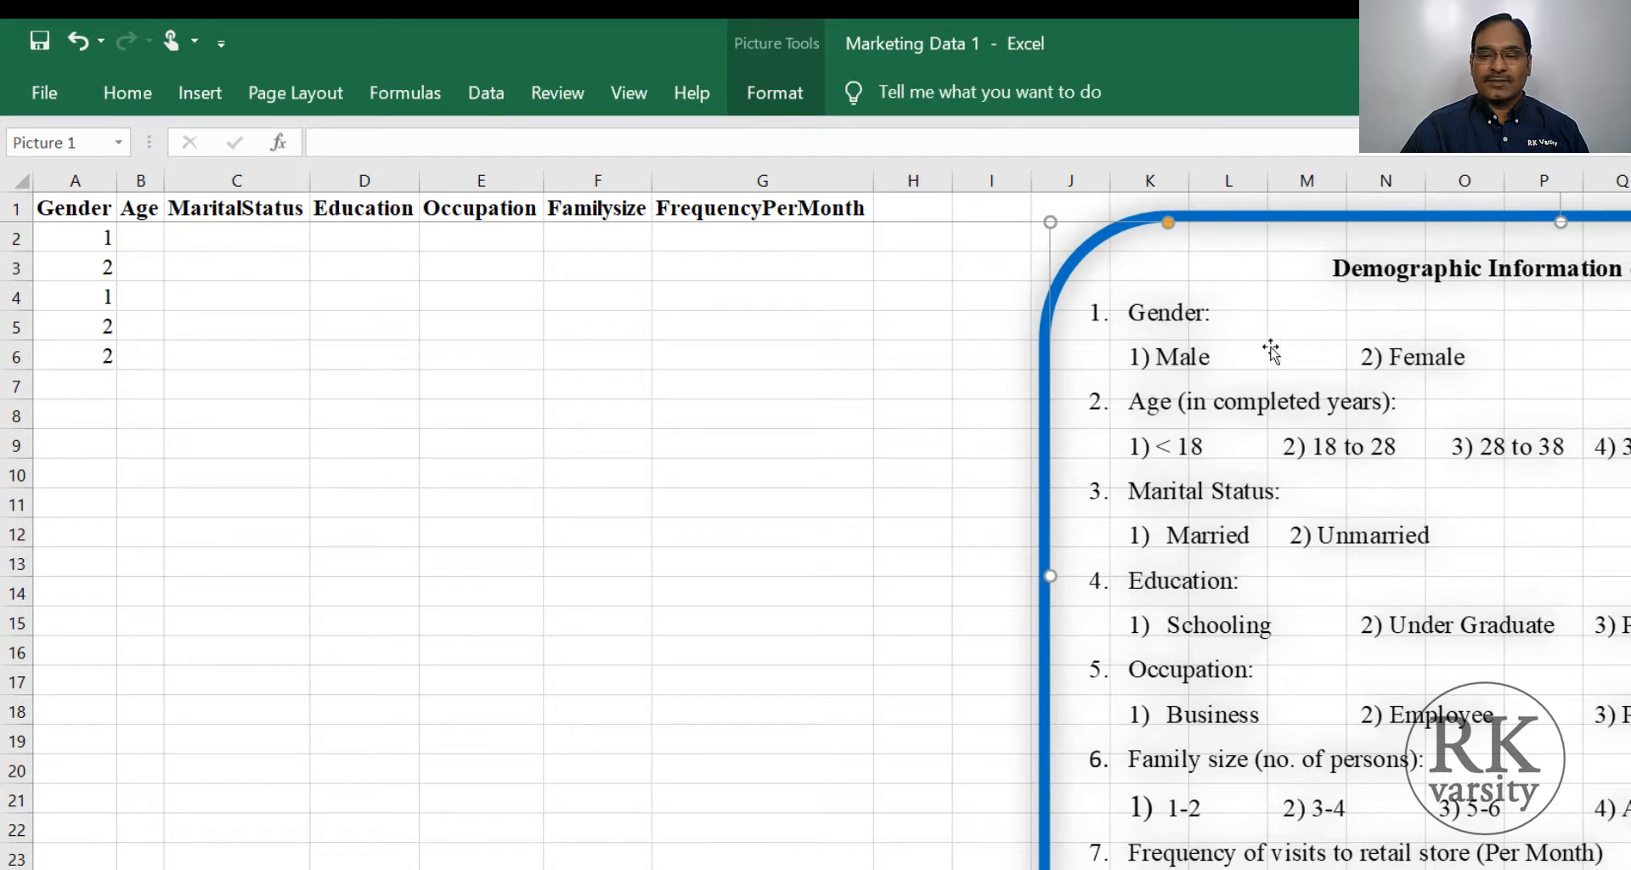
pyautogui.moveTo(1272, 351); pyautogui.dragTo(1424, 360)
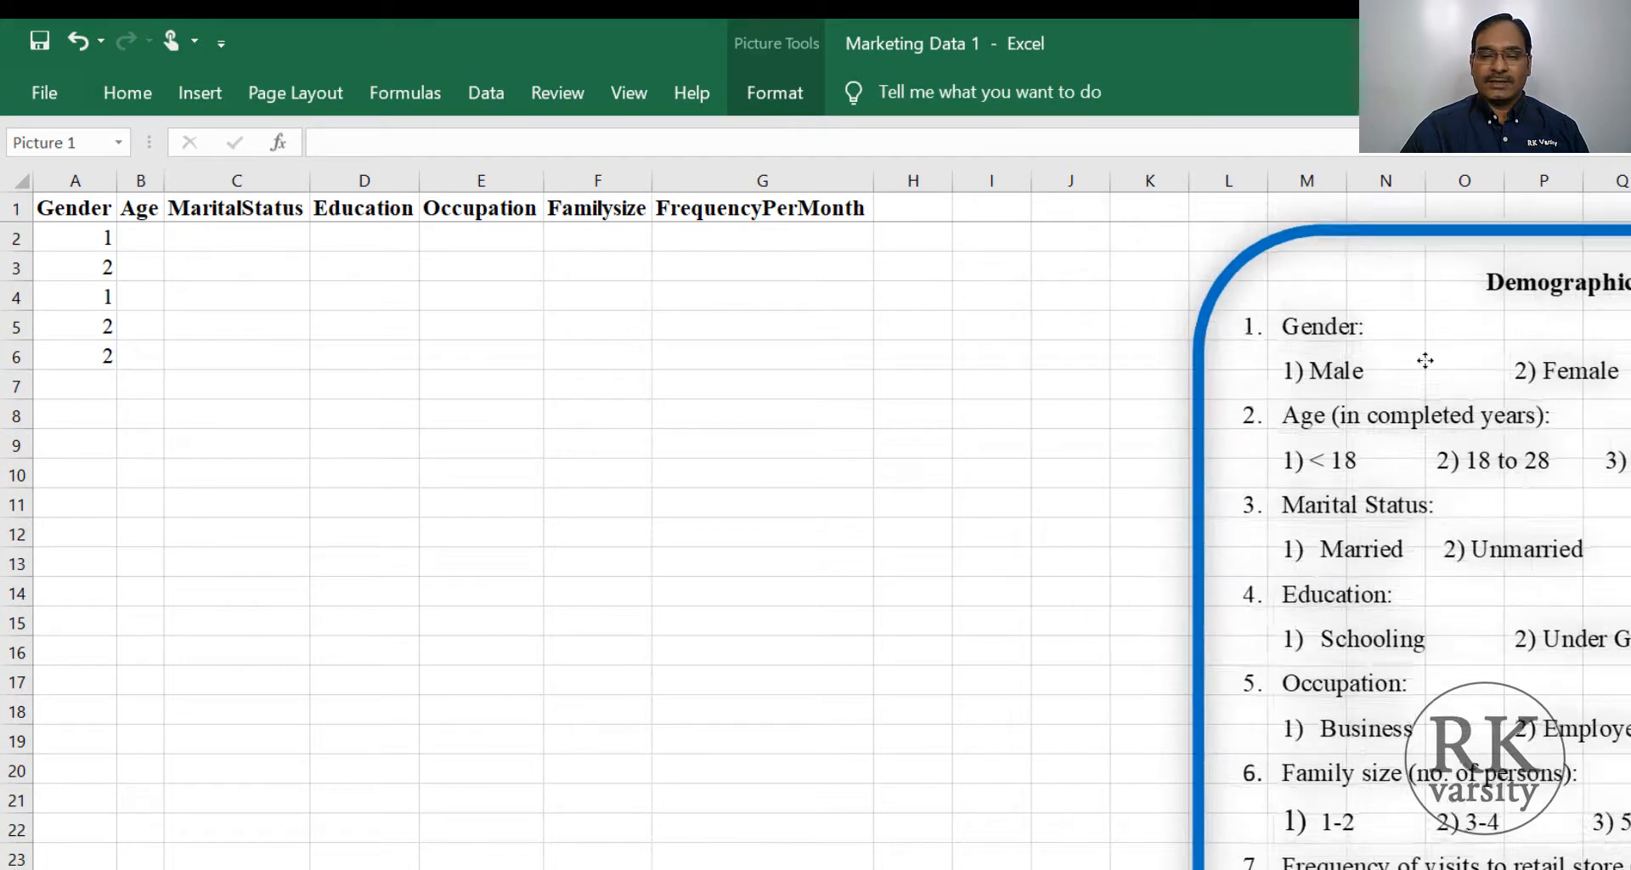
# Step: Set data validation on the Age column to allow only whole numbers between 1 and 5
pyautogui.click(143, 175)
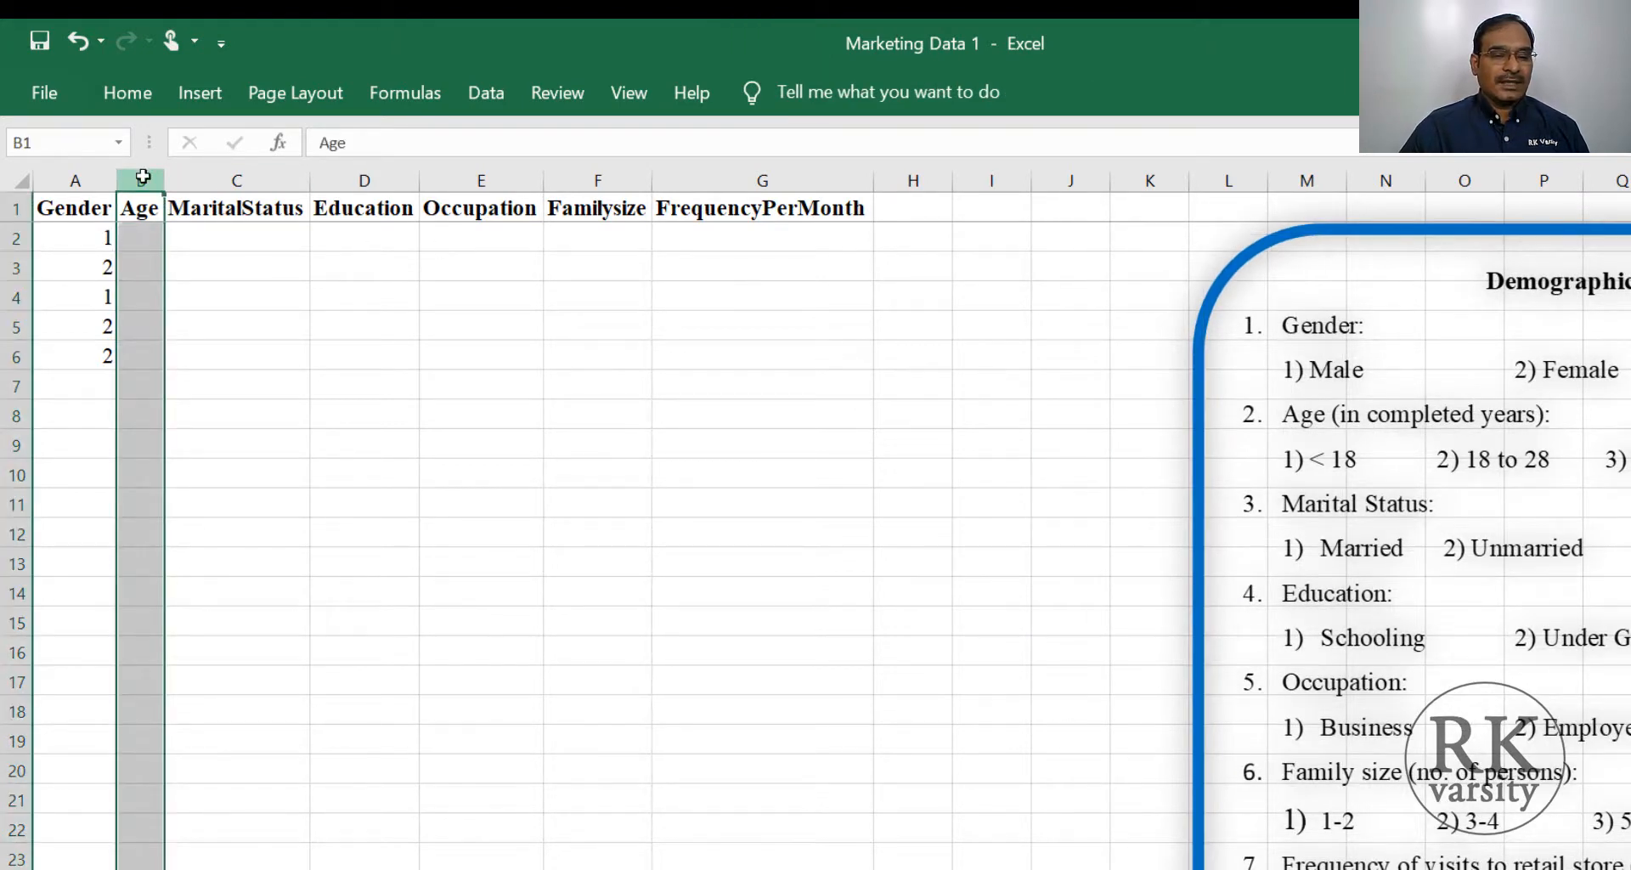
pyautogui.click(484, 93)
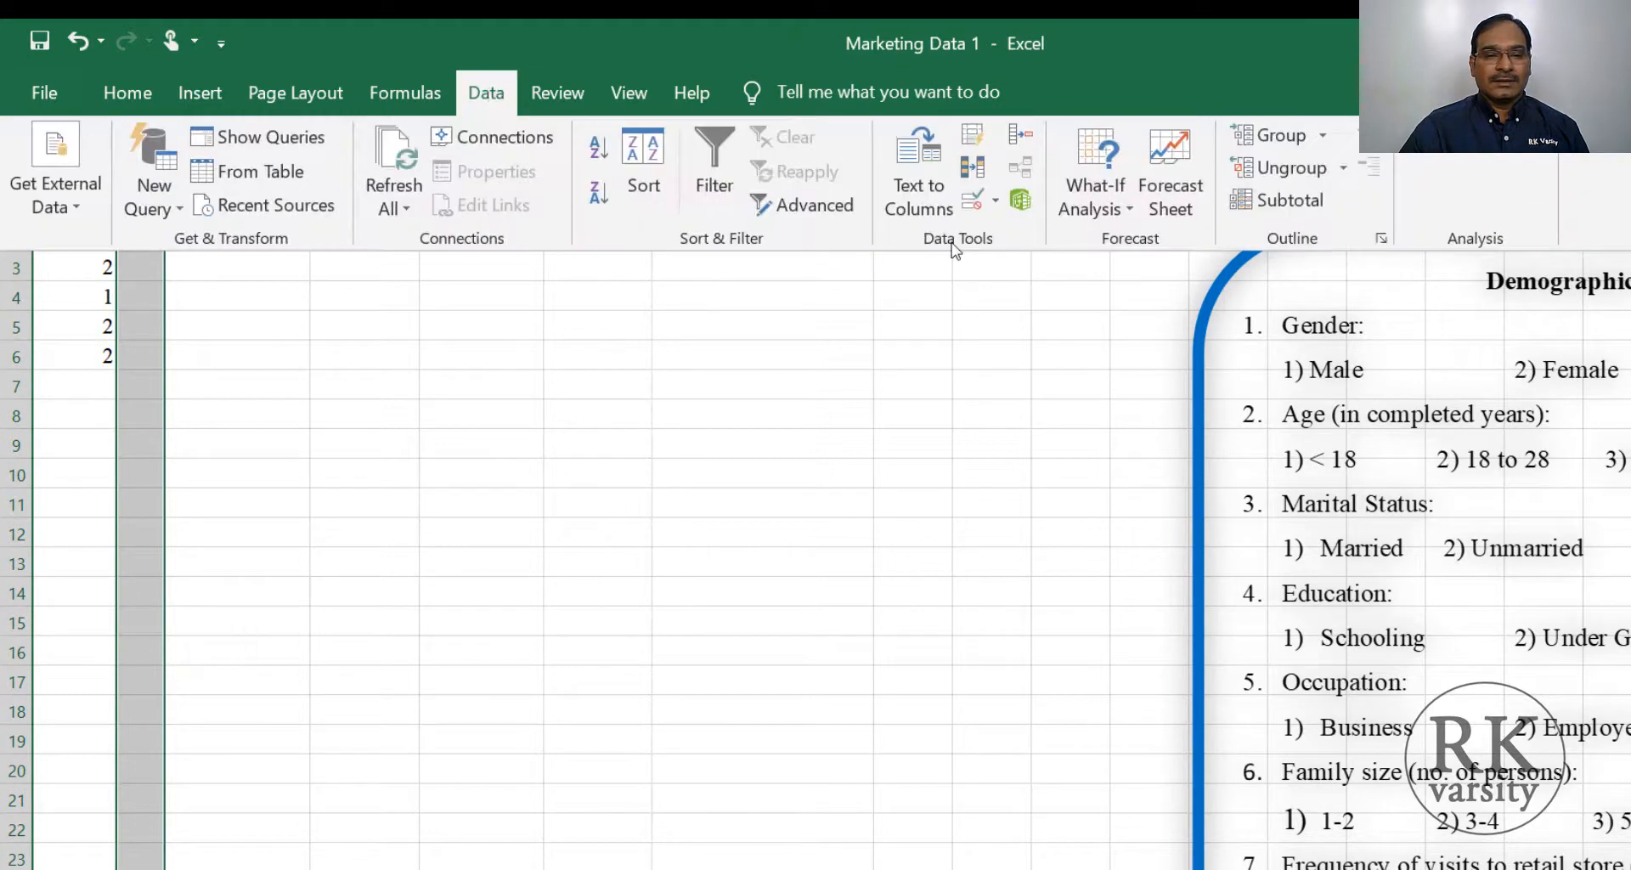
pyautogui.click(993, 204)
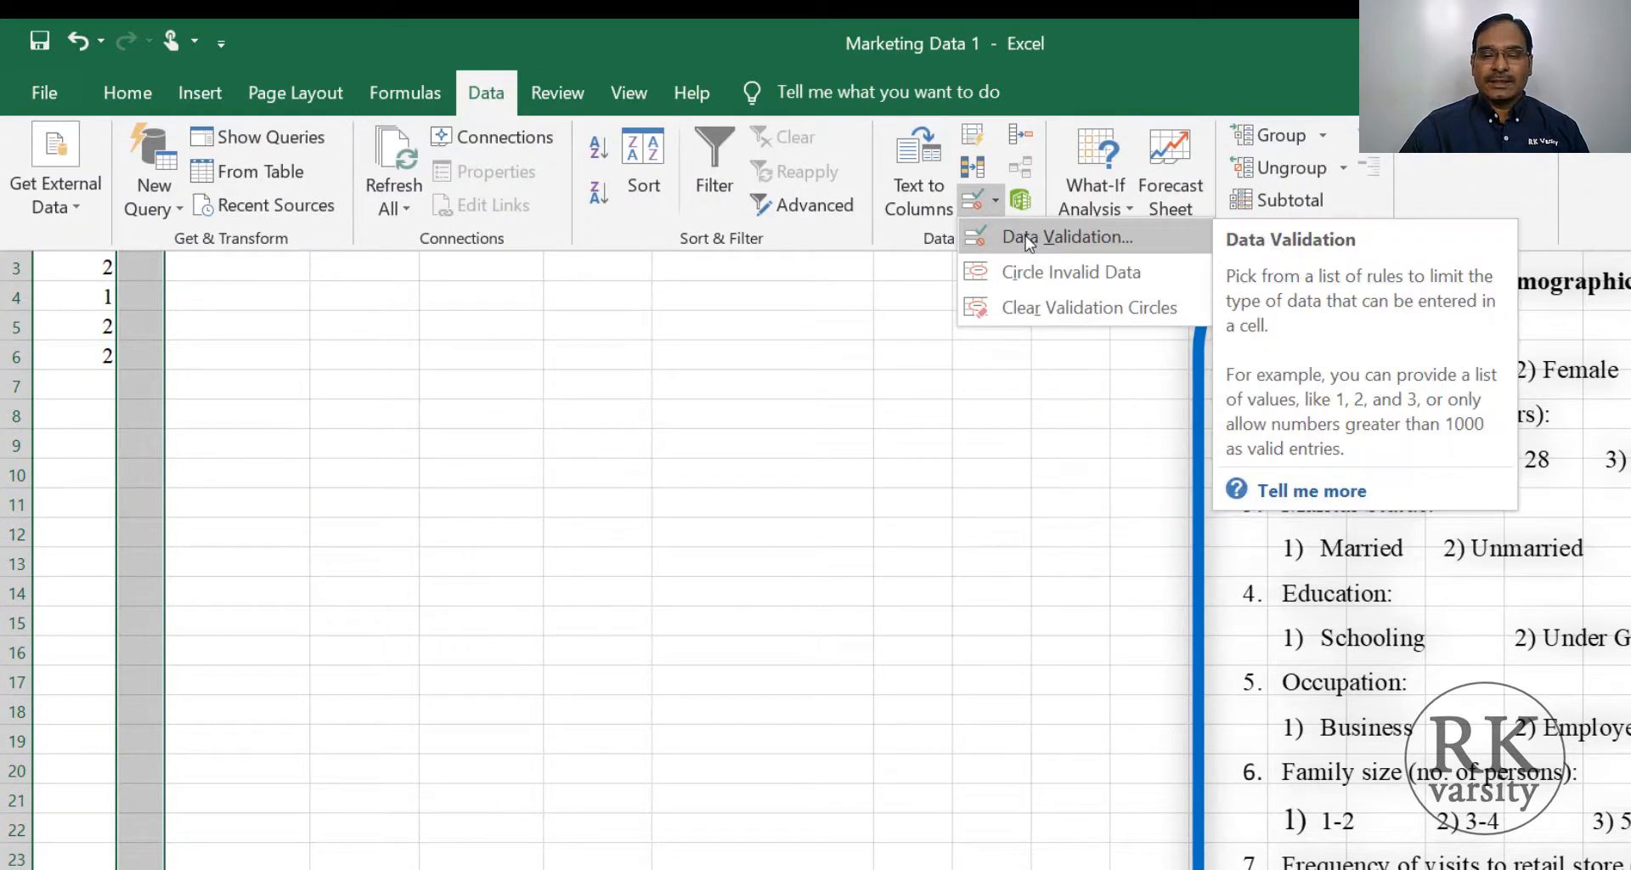
pyautogui.click(1027, 237)
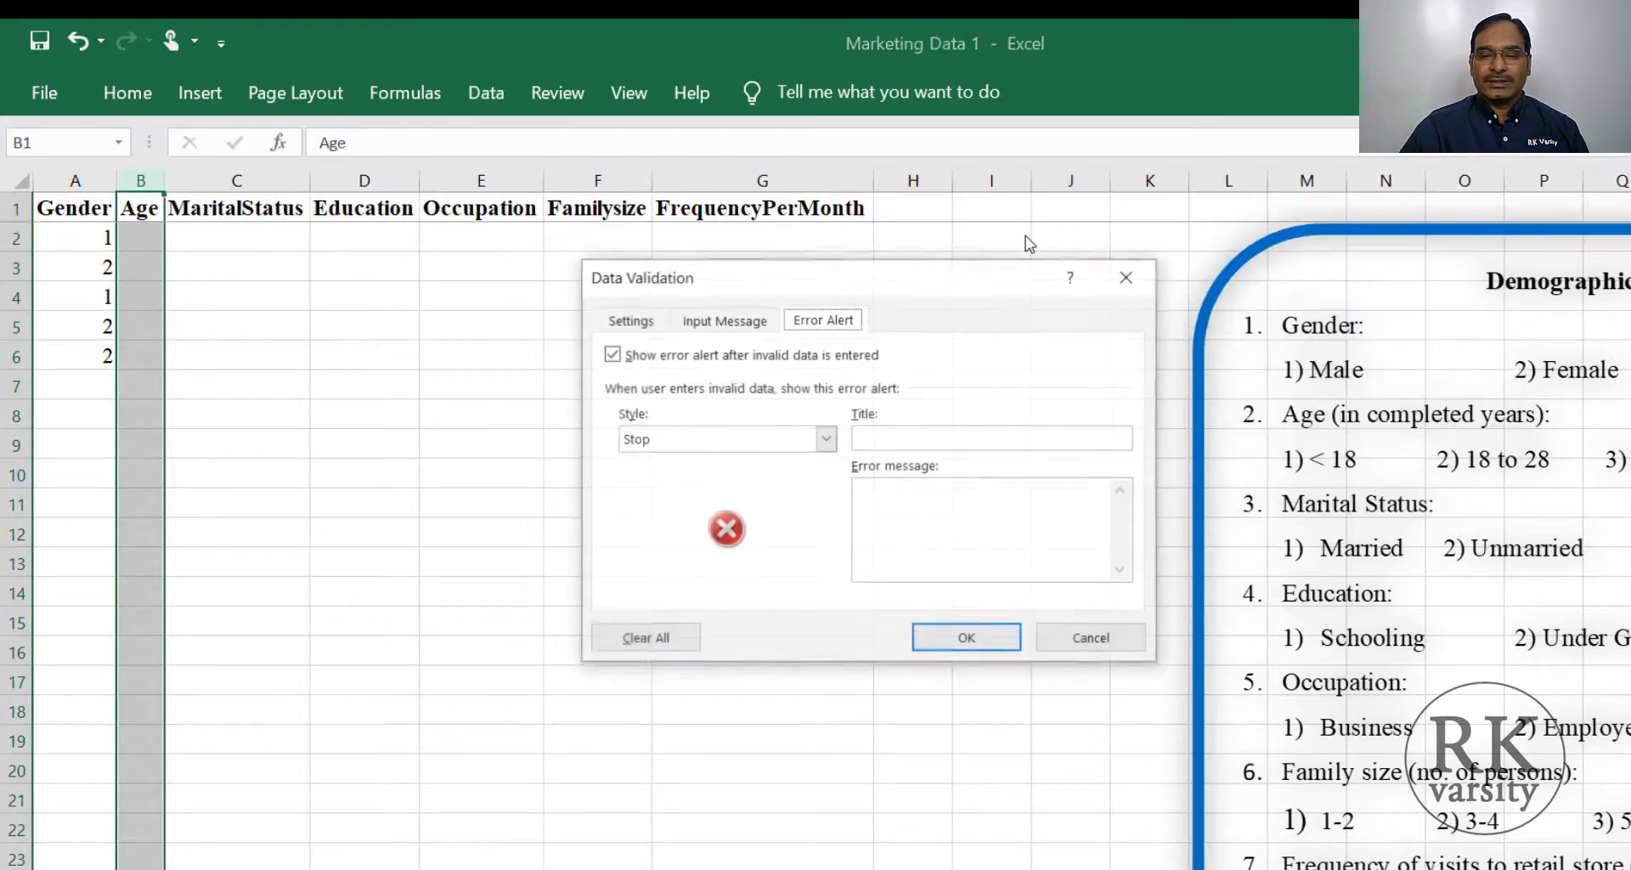
pyautogui.click(629, 321)
pyautogui.click(787, 403)
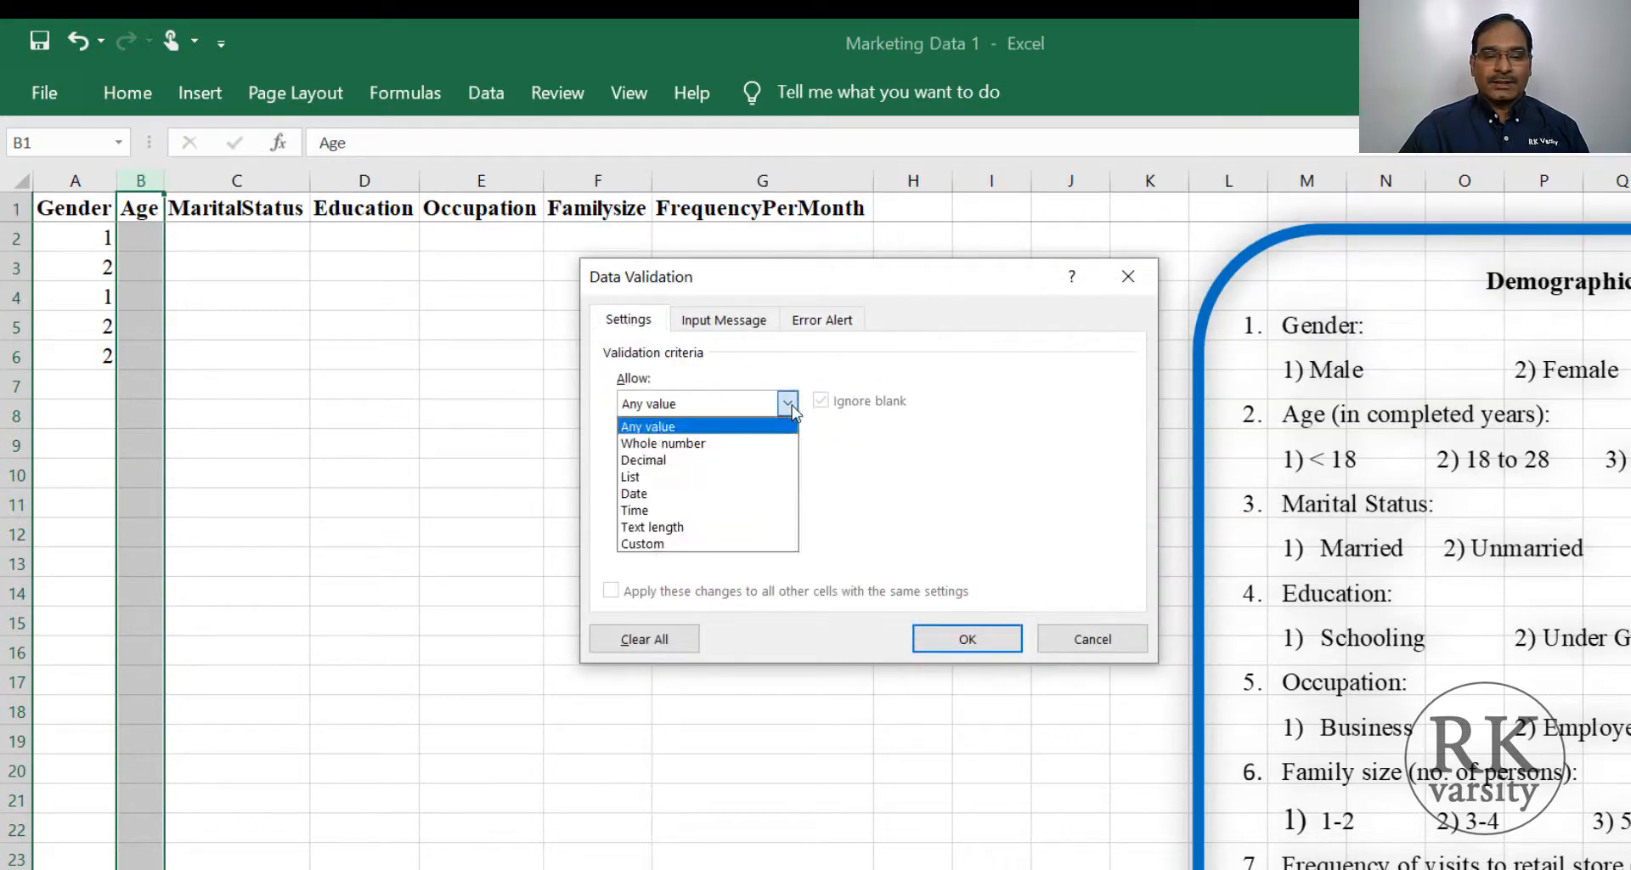
pyautogui.click(762, 443)
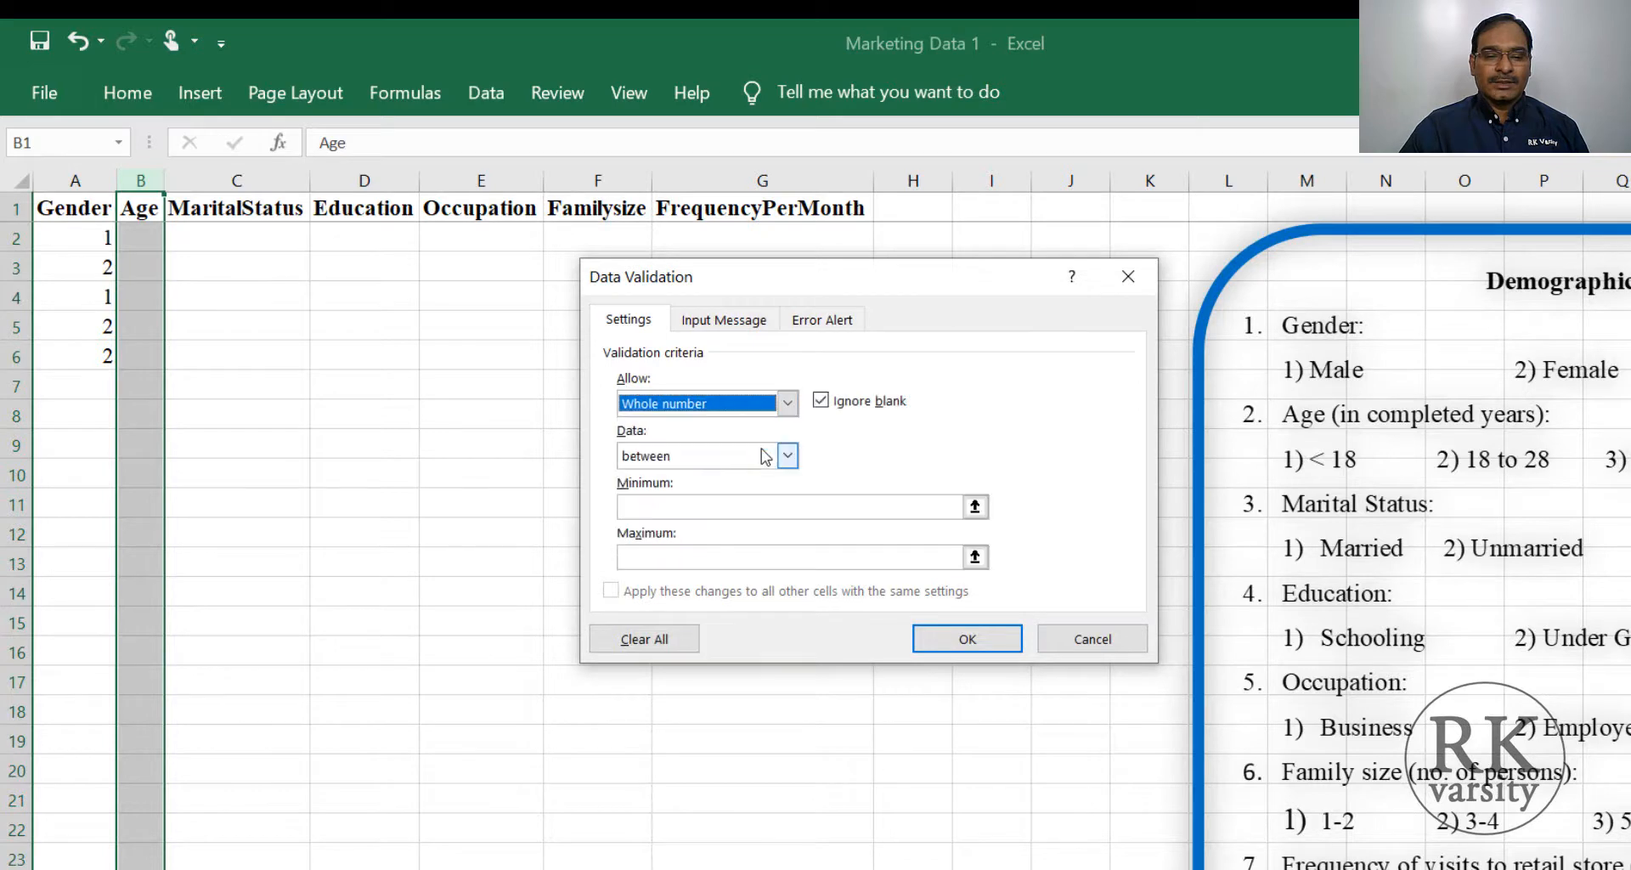
pyautogui.click(766, 505)
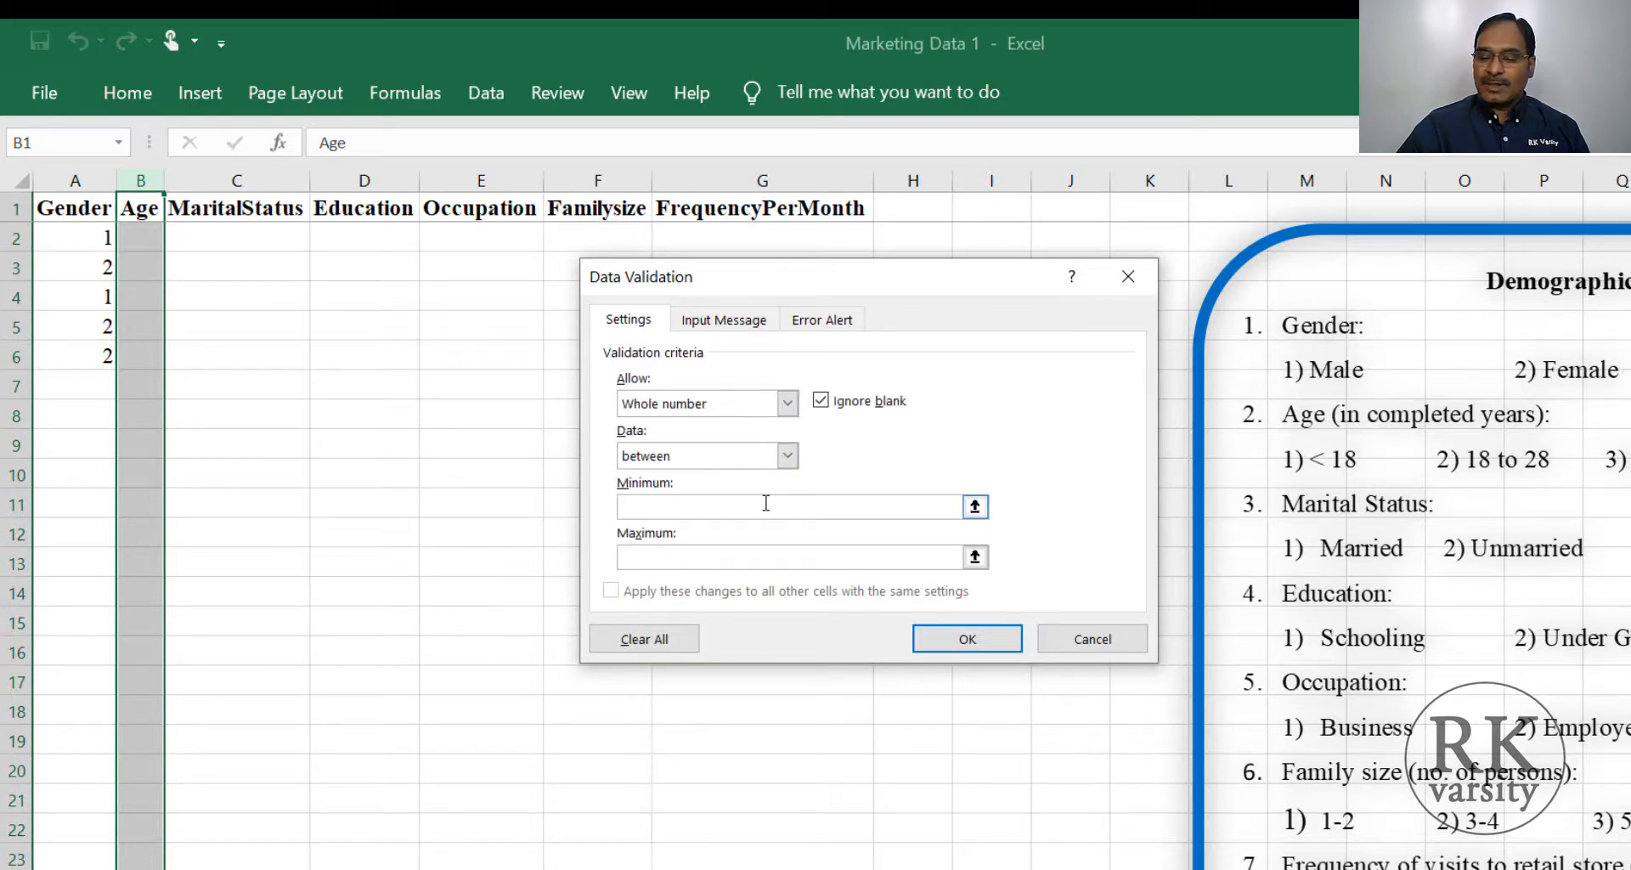
pyautogui.write('1')
pyautogui.click(733, 554)
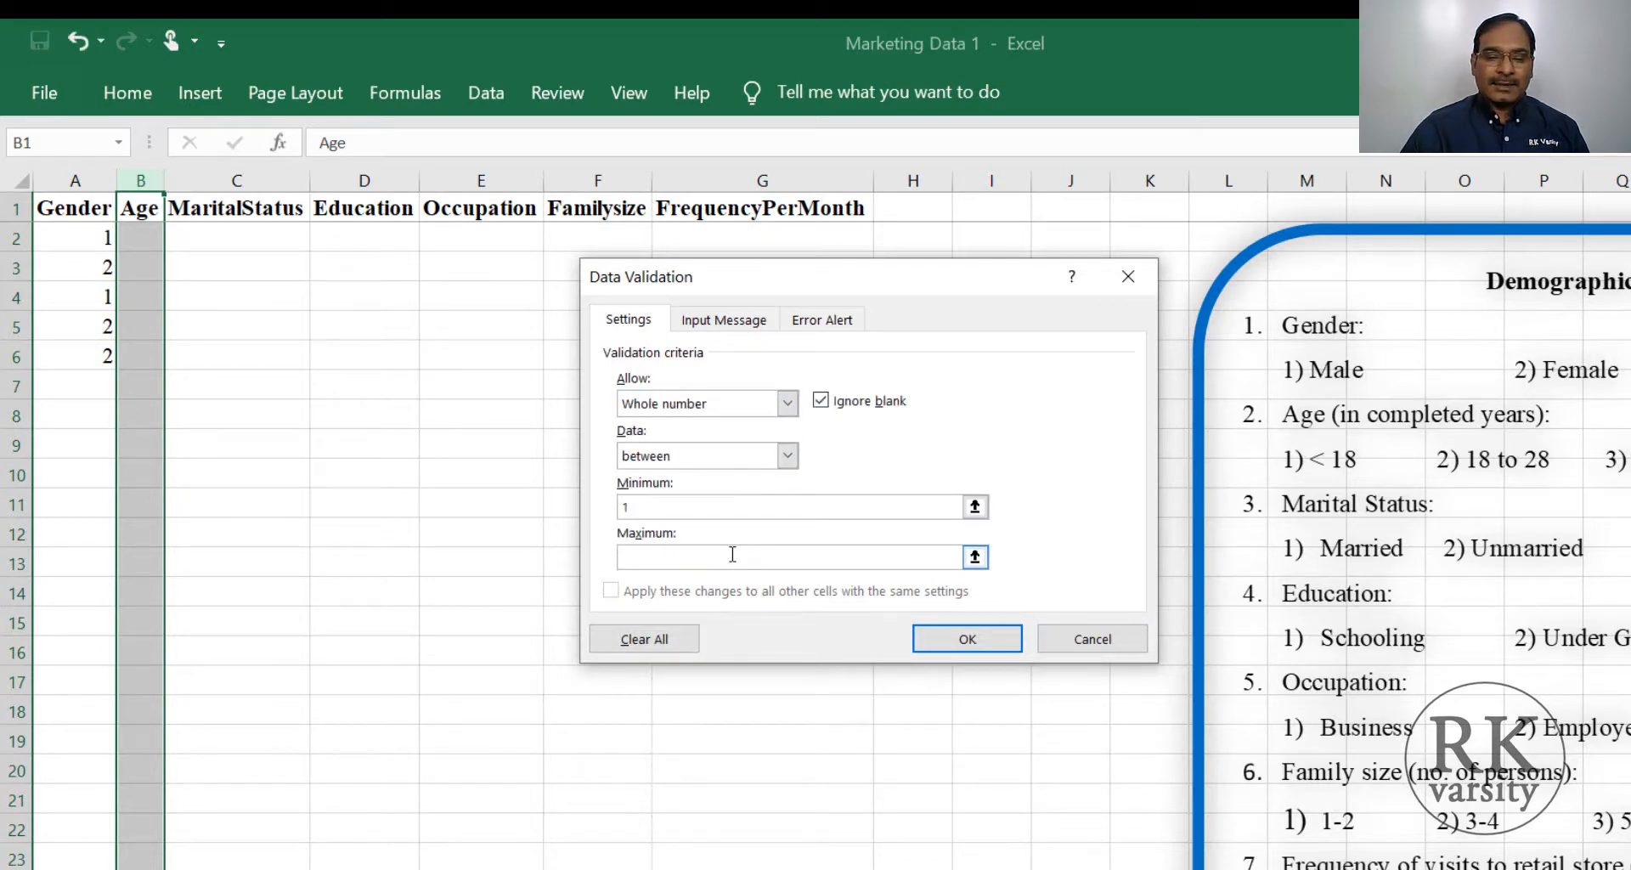
pyautogui.write('5')
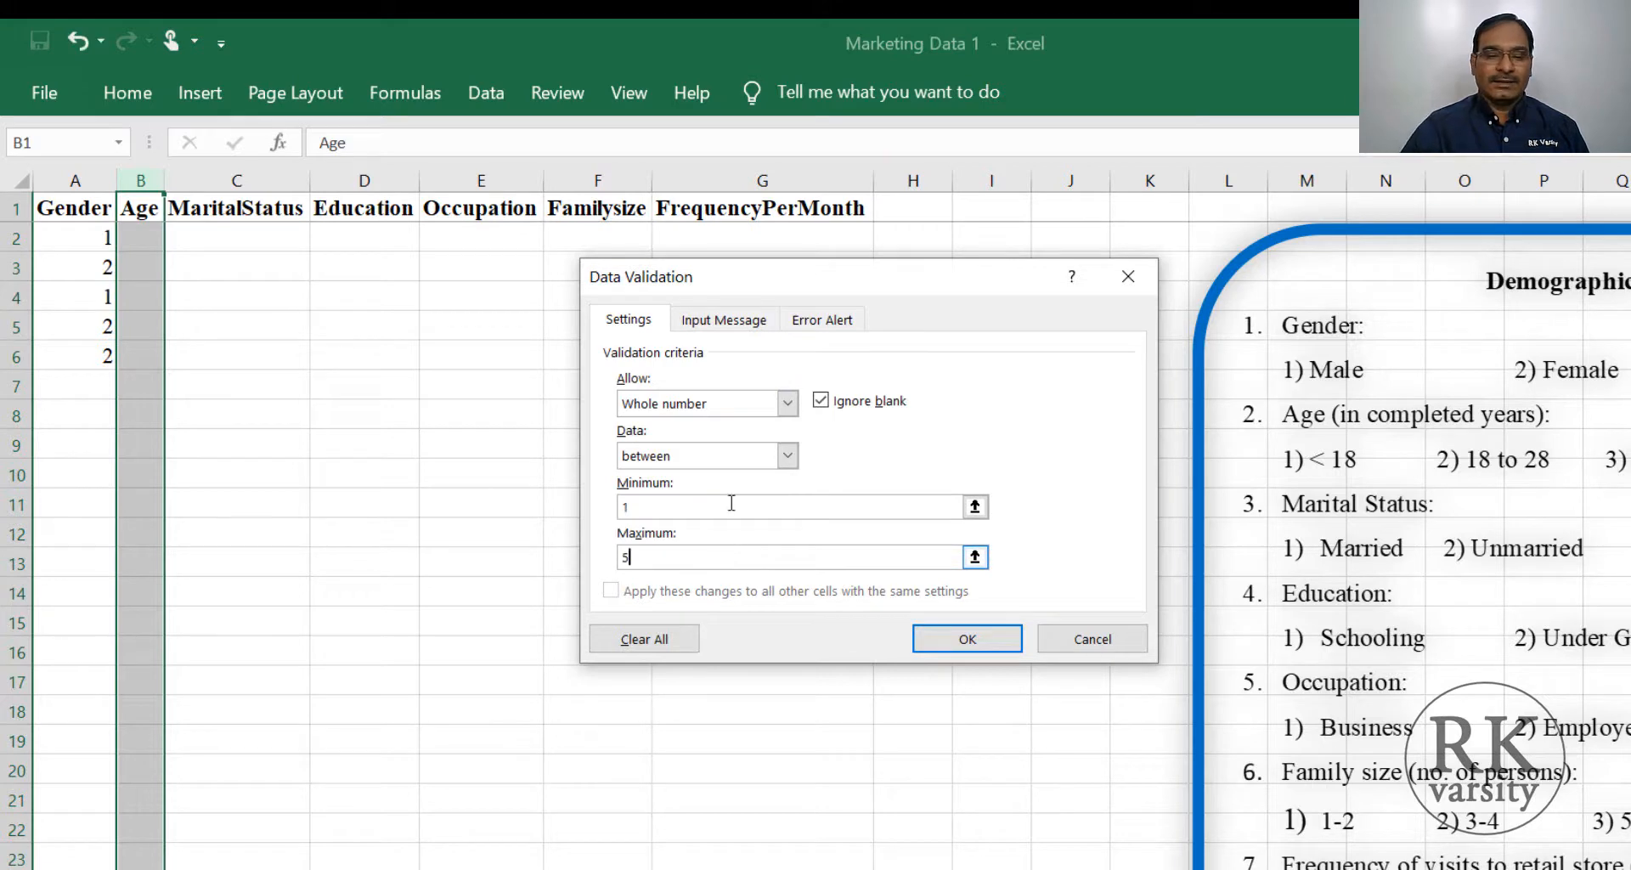
# Step: Add an input message titled "Age" listing "1 < 18", "2 18 -28", "3 28 -38", "4 38- 48" and "5 > 48" on separate lines
pyautogui.click(715, 321)
pyautogui.click(689, 439)
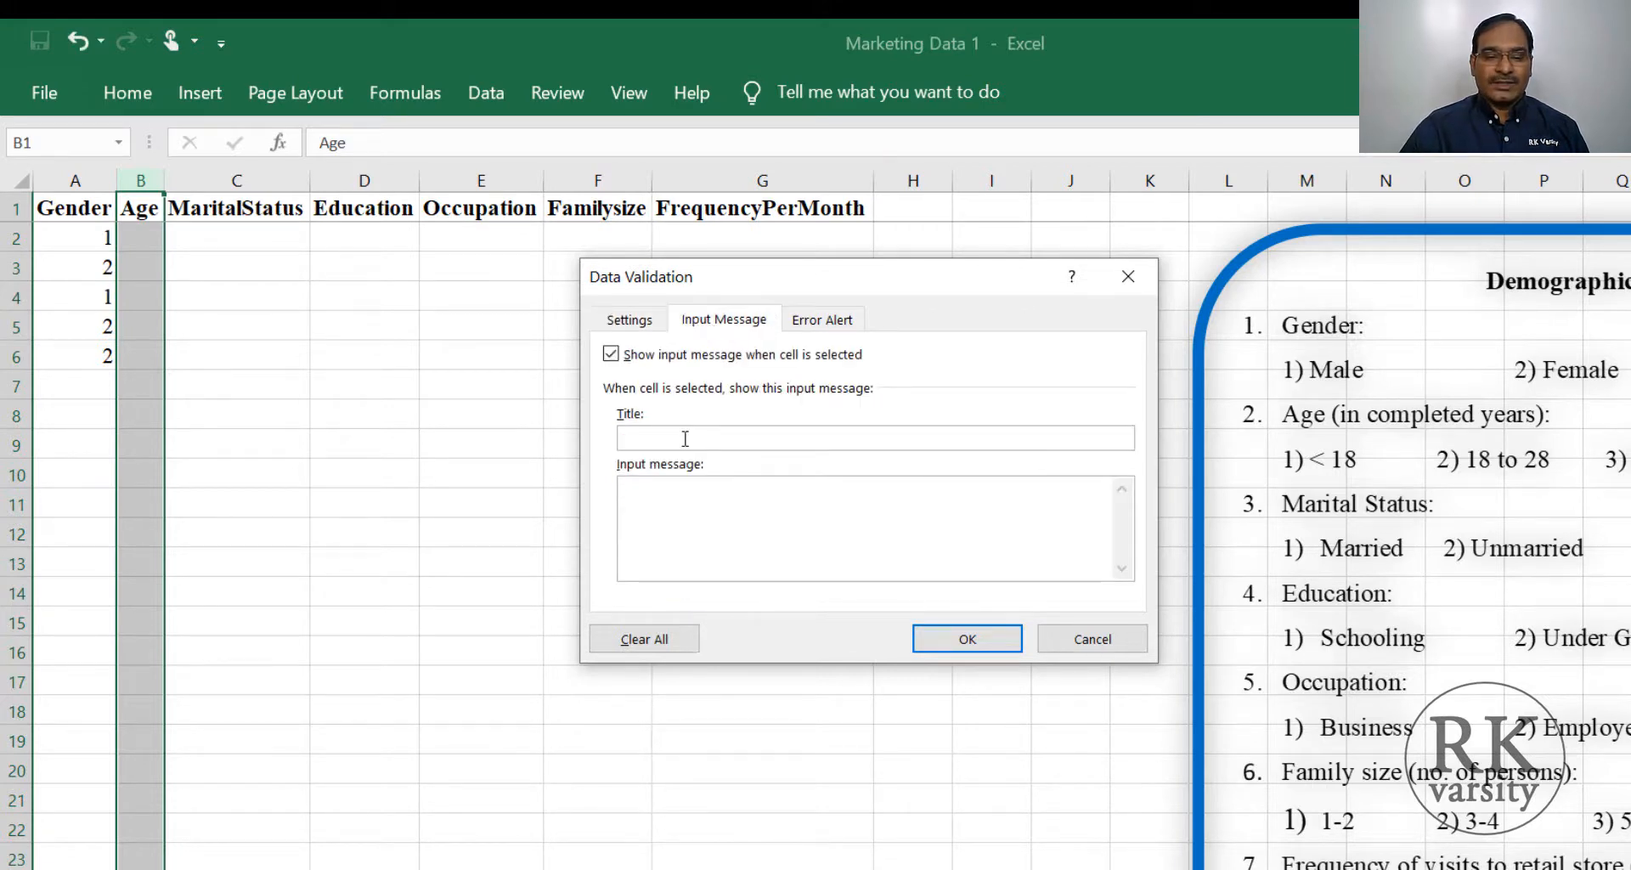
pyautogui.write('Age')
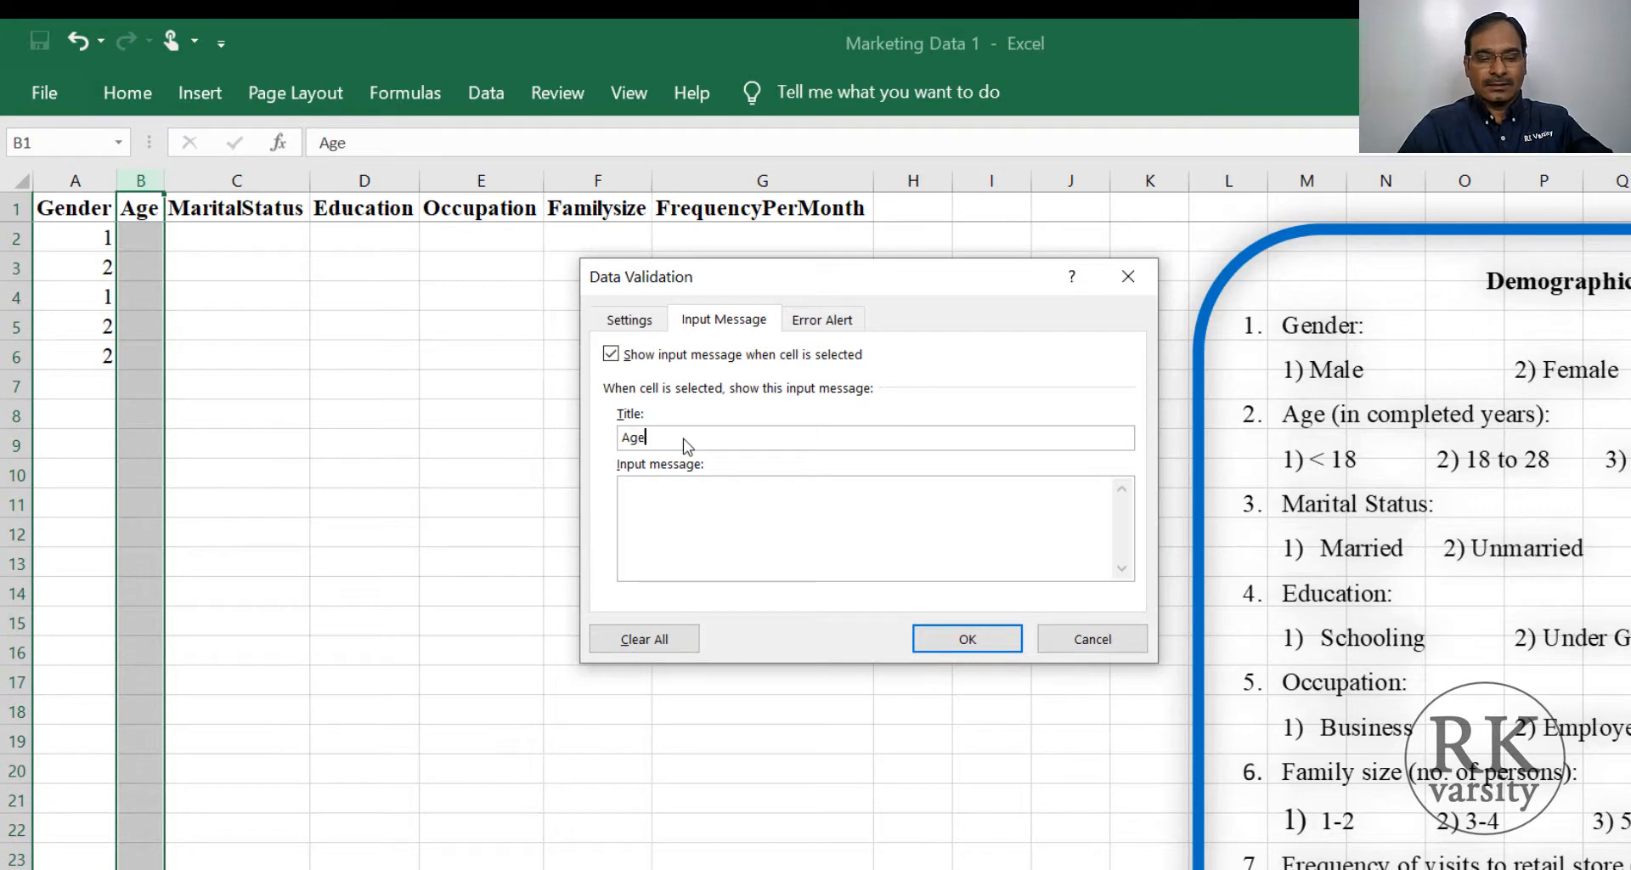
pyautogui.click(677, 504)
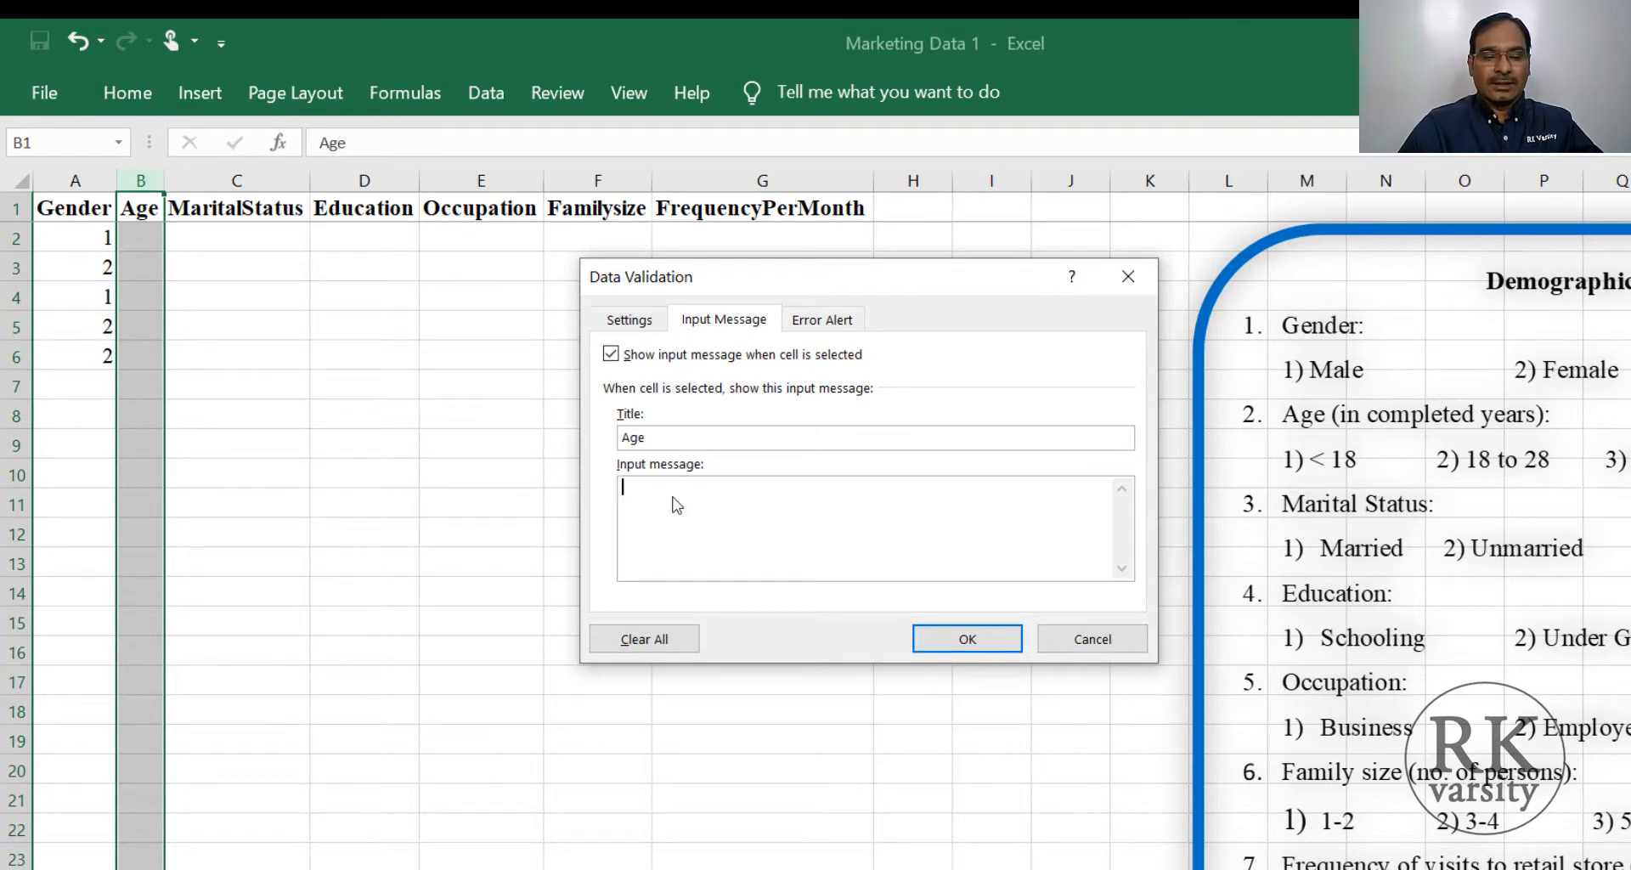
pyautogui.write('1 ')
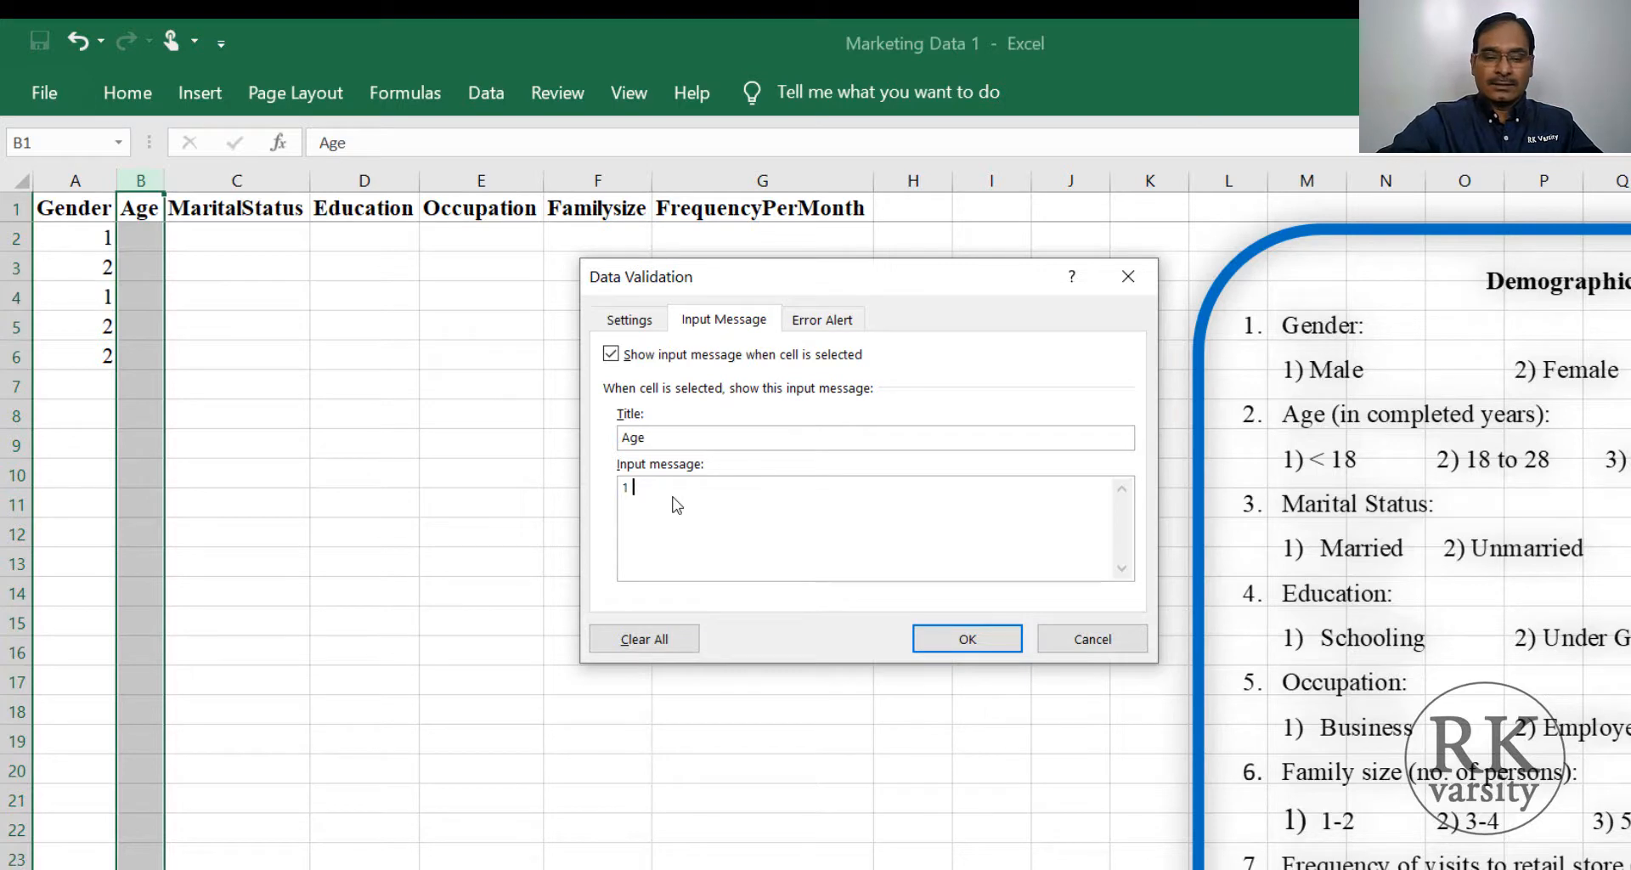
pyautogui.write('< 18 ')
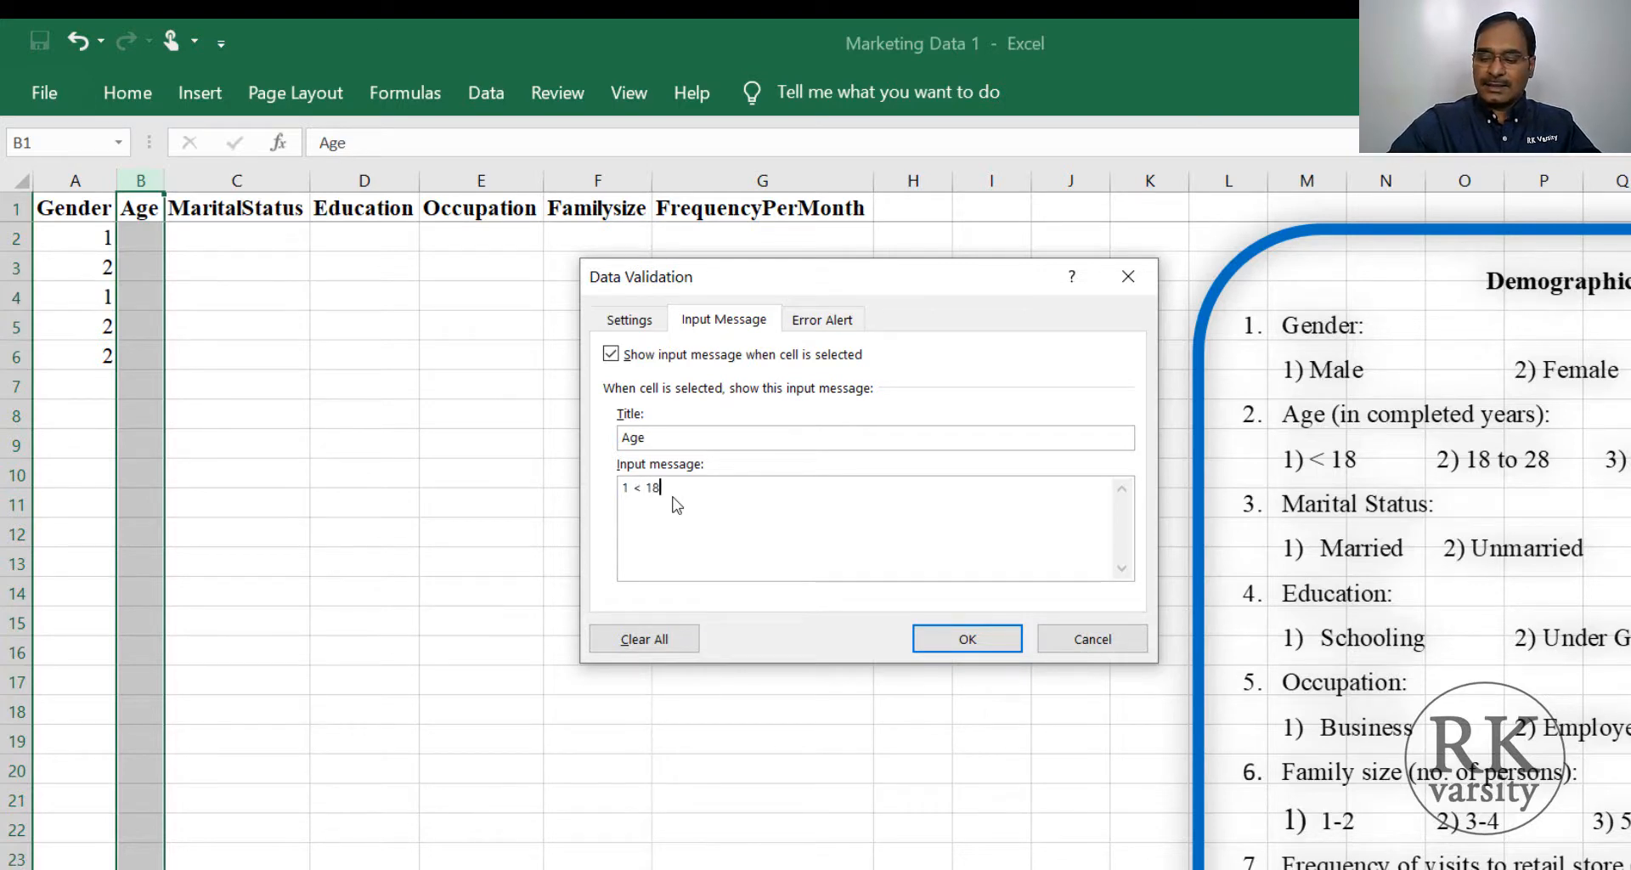
pyautogui.write('2 ')
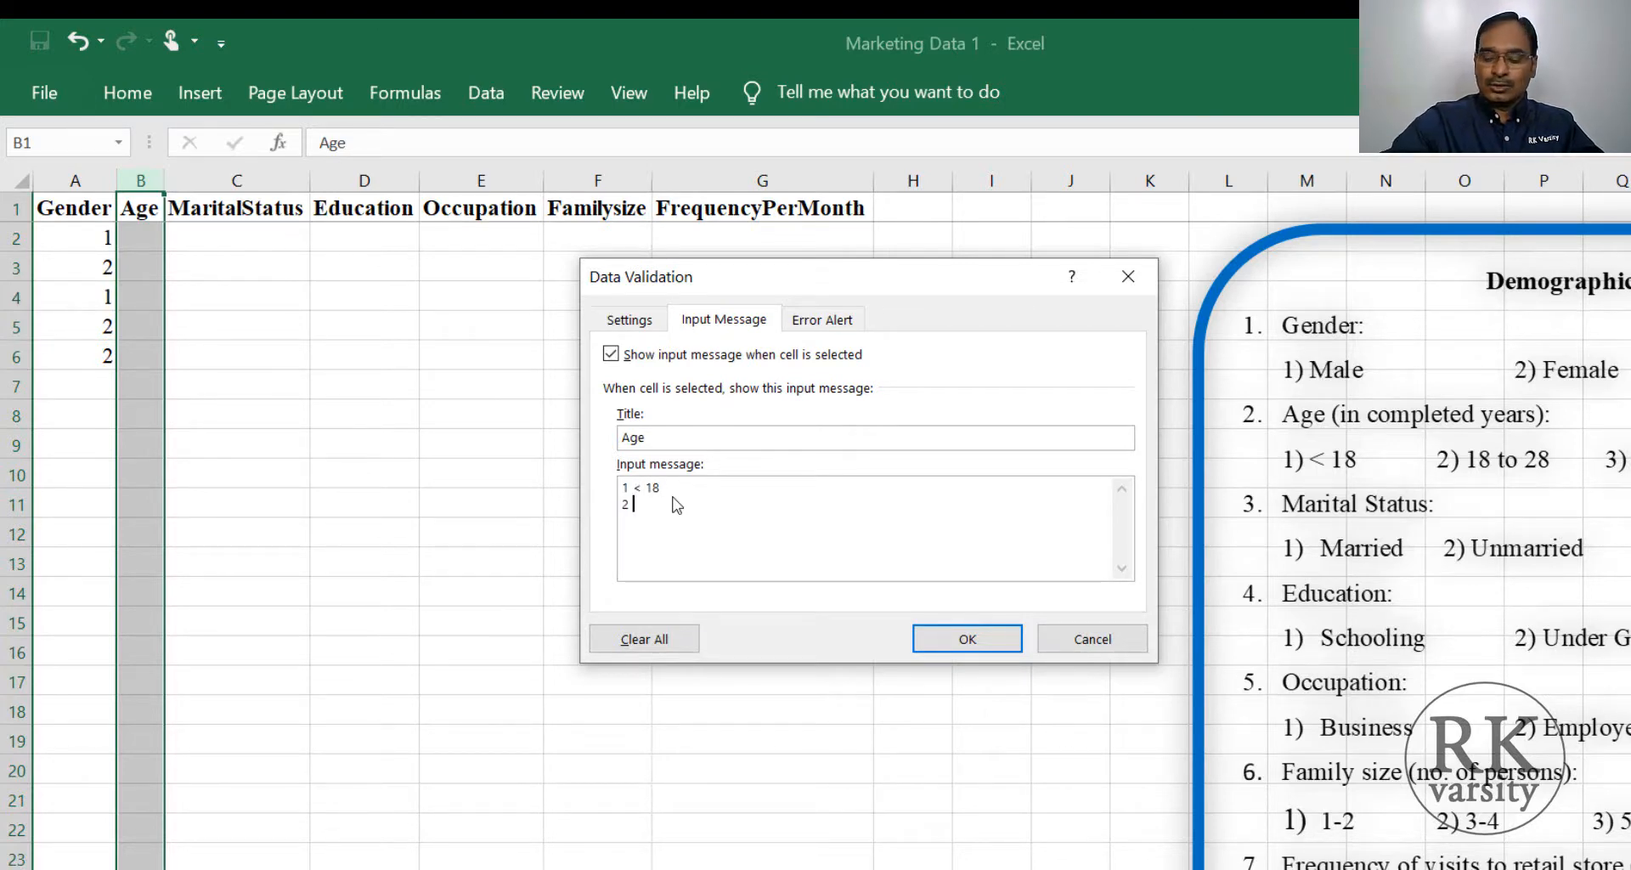
pyautogui.write('18 -28')
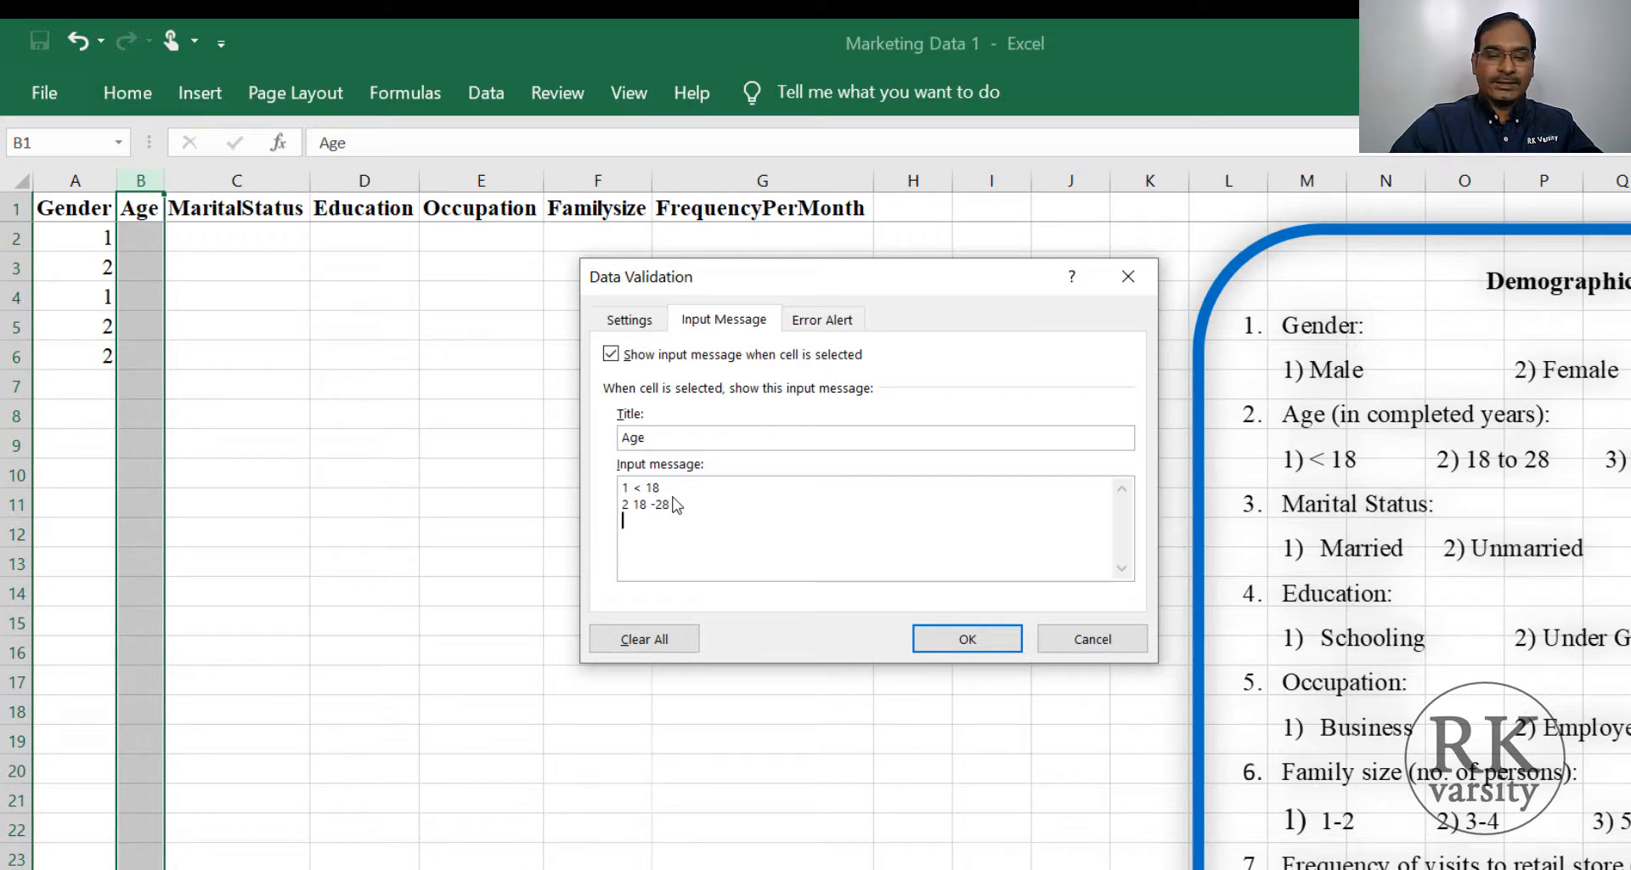
pyautogui.press('Return')
pyautogui.write('3 2')
pyautogui.write('8 -38')
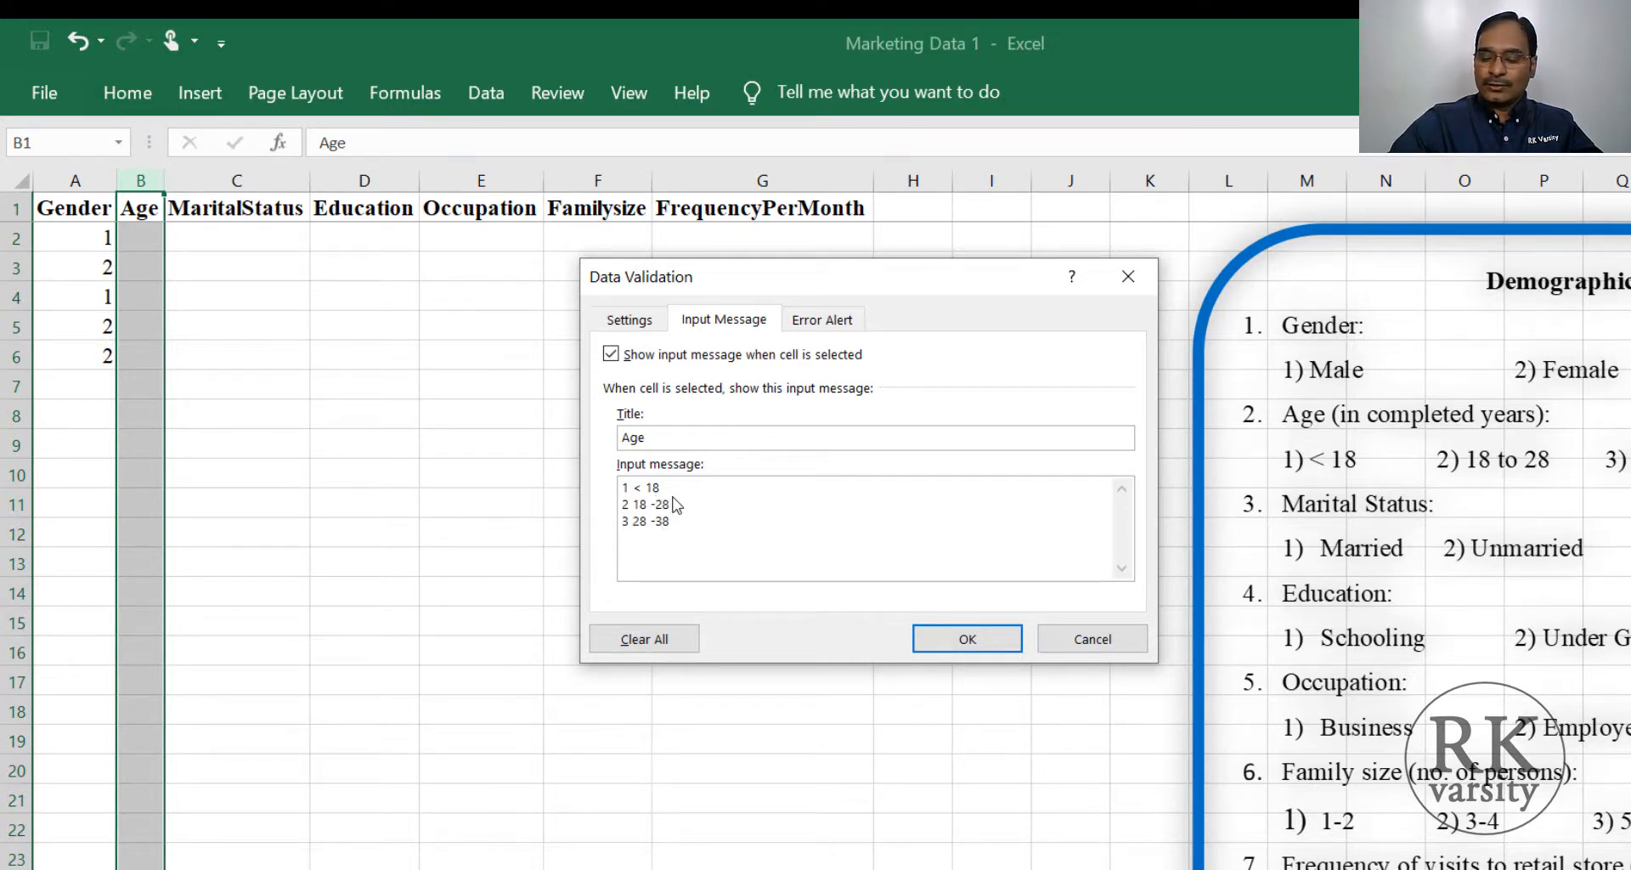
pyautogui.write(' 4 38- 48')
pyautogui.press('Return')
pyautogui.write('5 ')
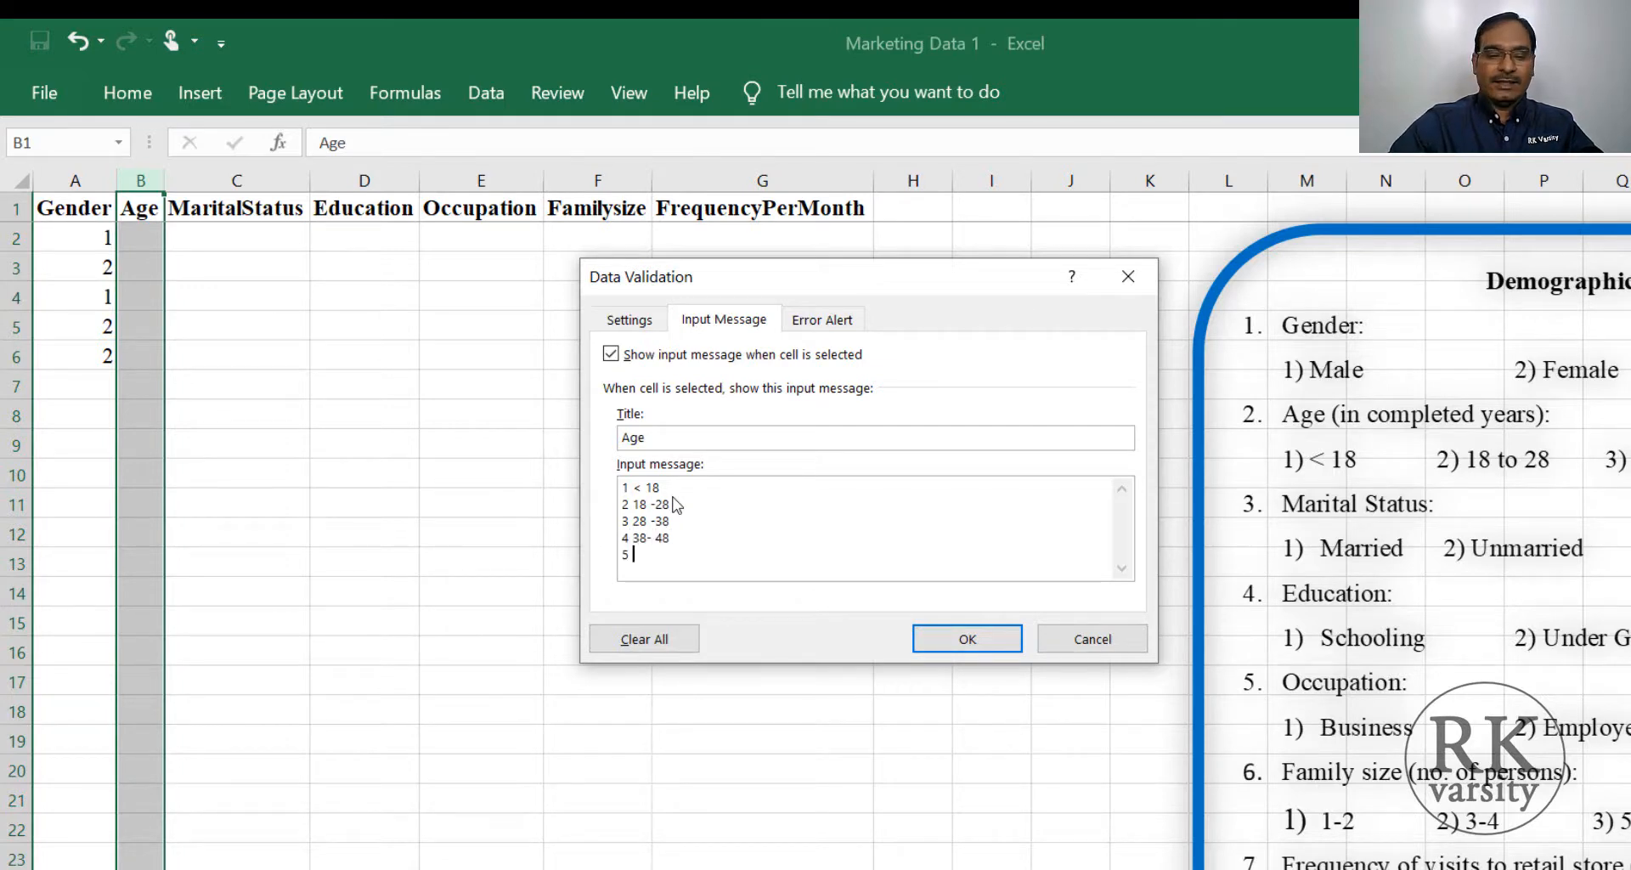
pyautogui.write('> 48')
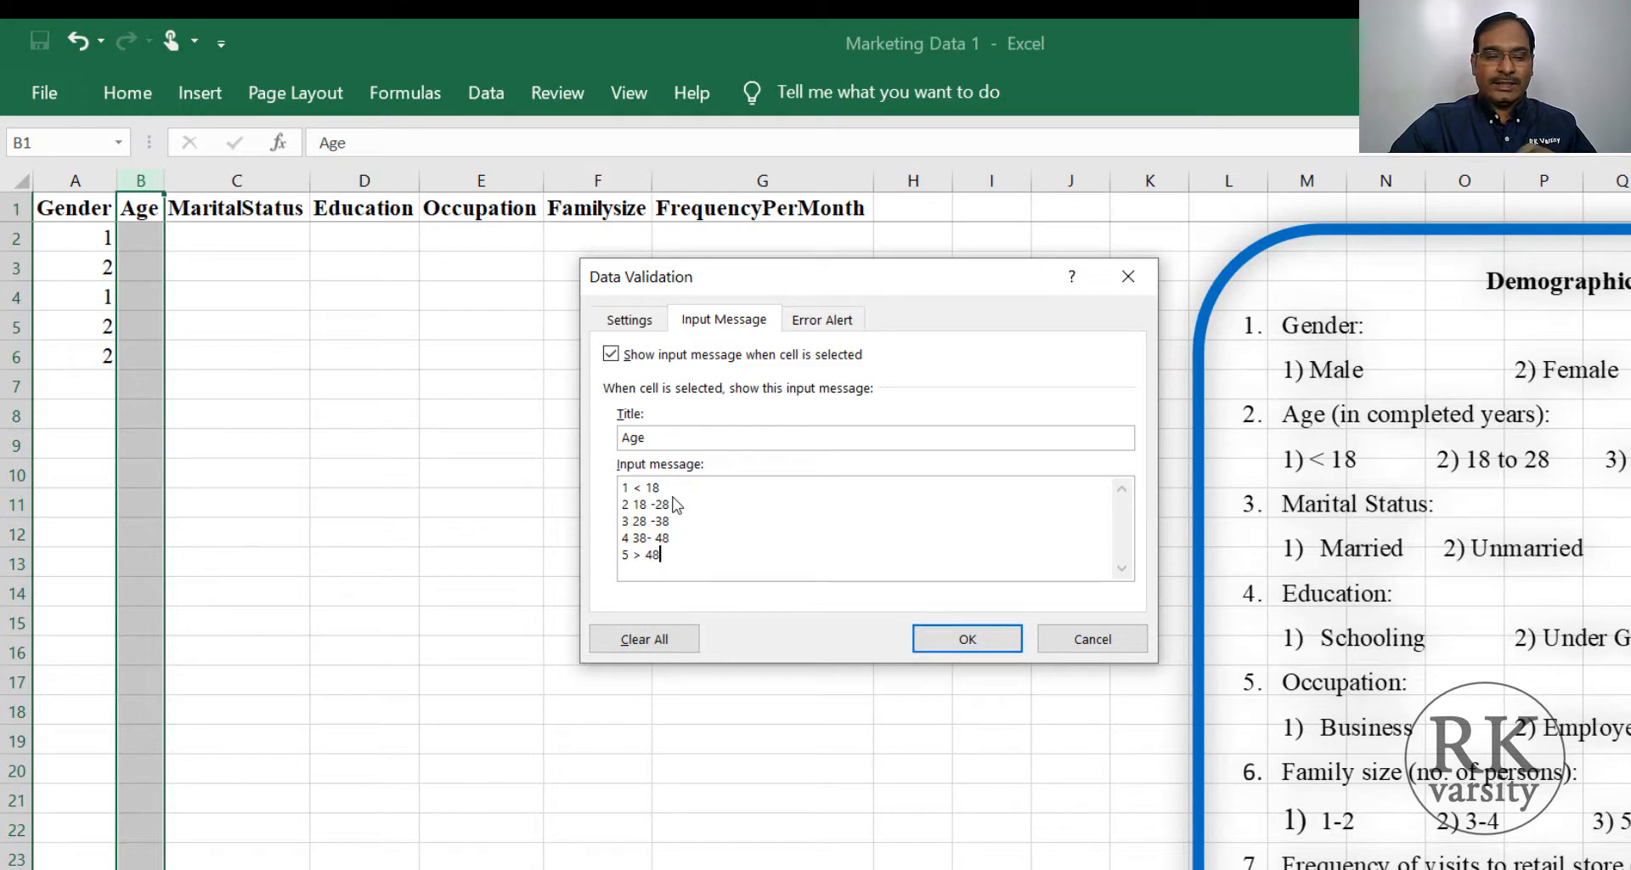
# Step: Add an error alert titled "Age" with the message "Wrong Entry. Retry." and apply the validation rule to the Age column
pyautogui.click(809, 326)
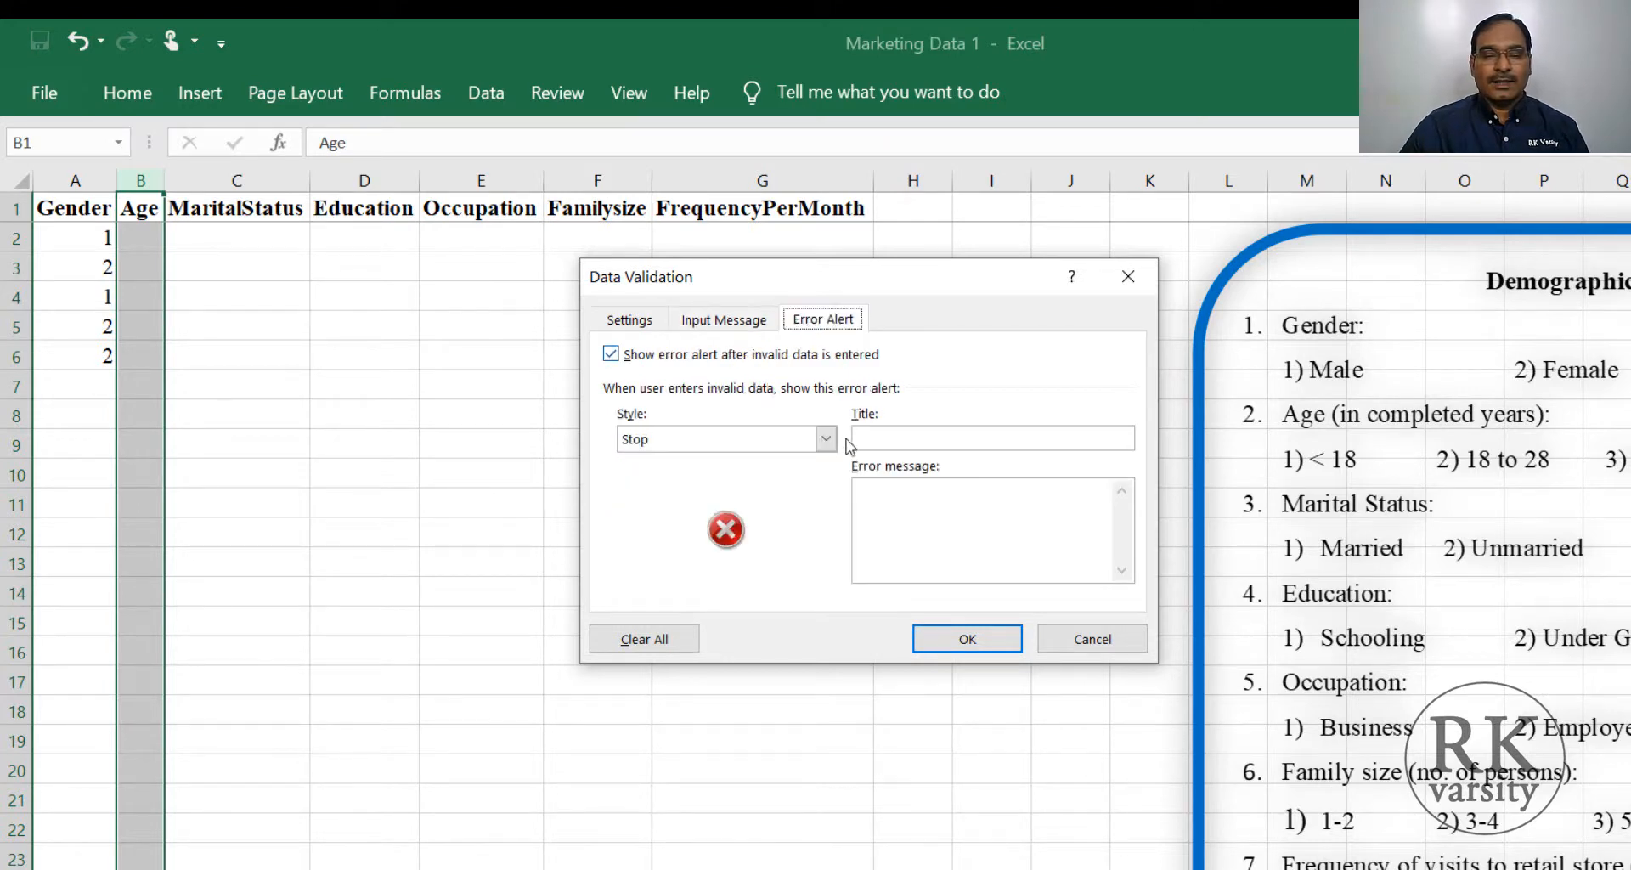
pyautogui.click(937, 438)
pyautogui.write('Age')
pyautogui.click(992, 502)
pyautogui.write('Wr')
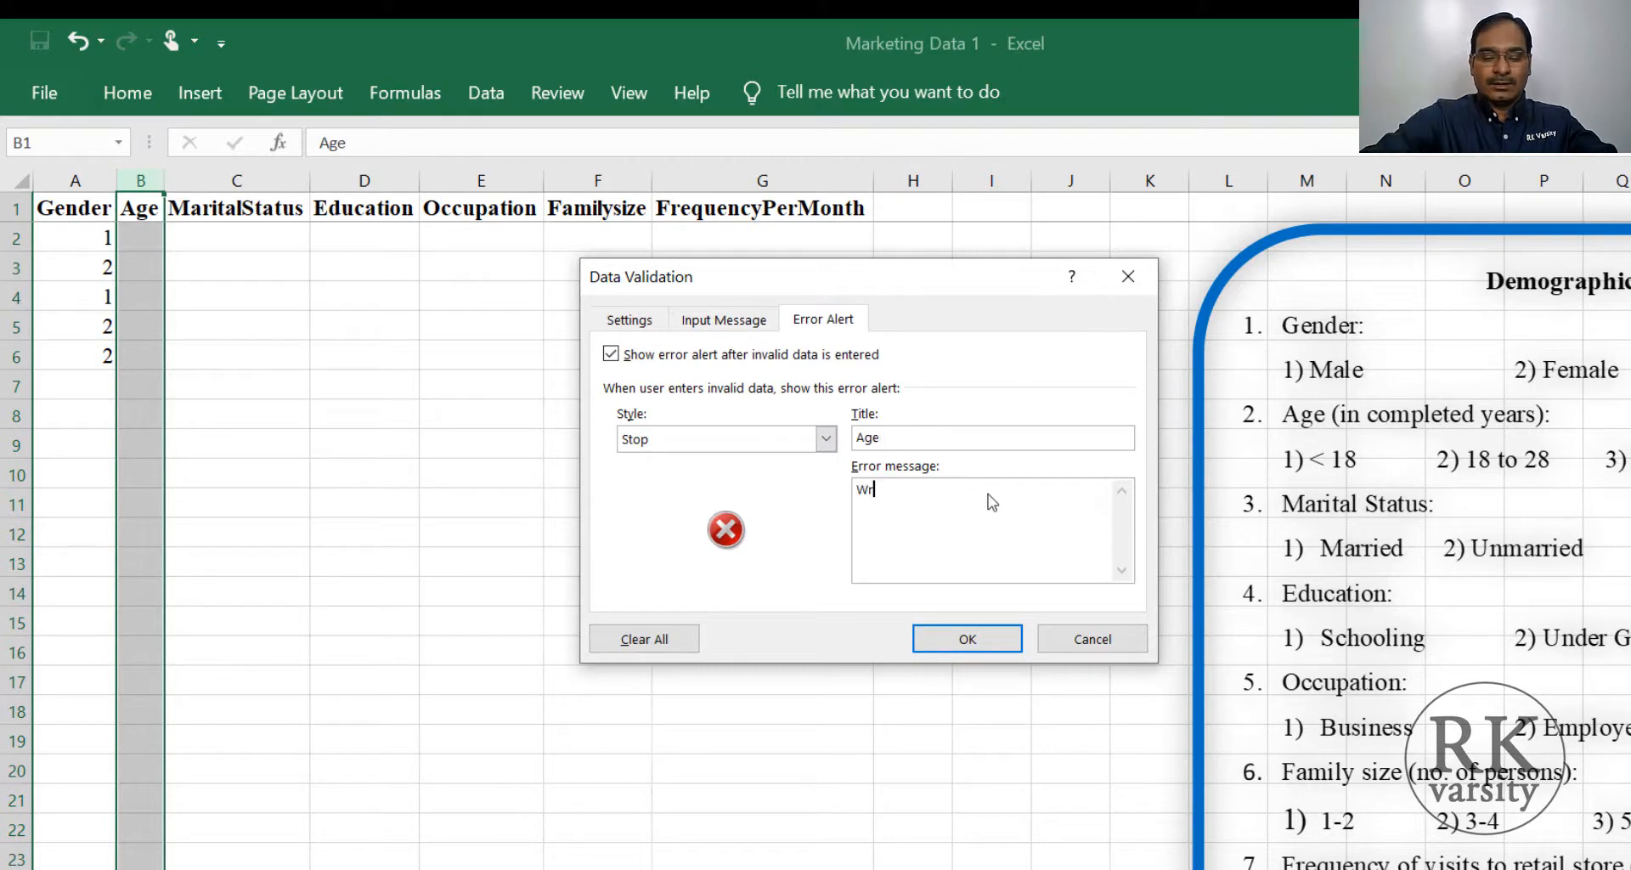
pyautogui.write('ong Entry')
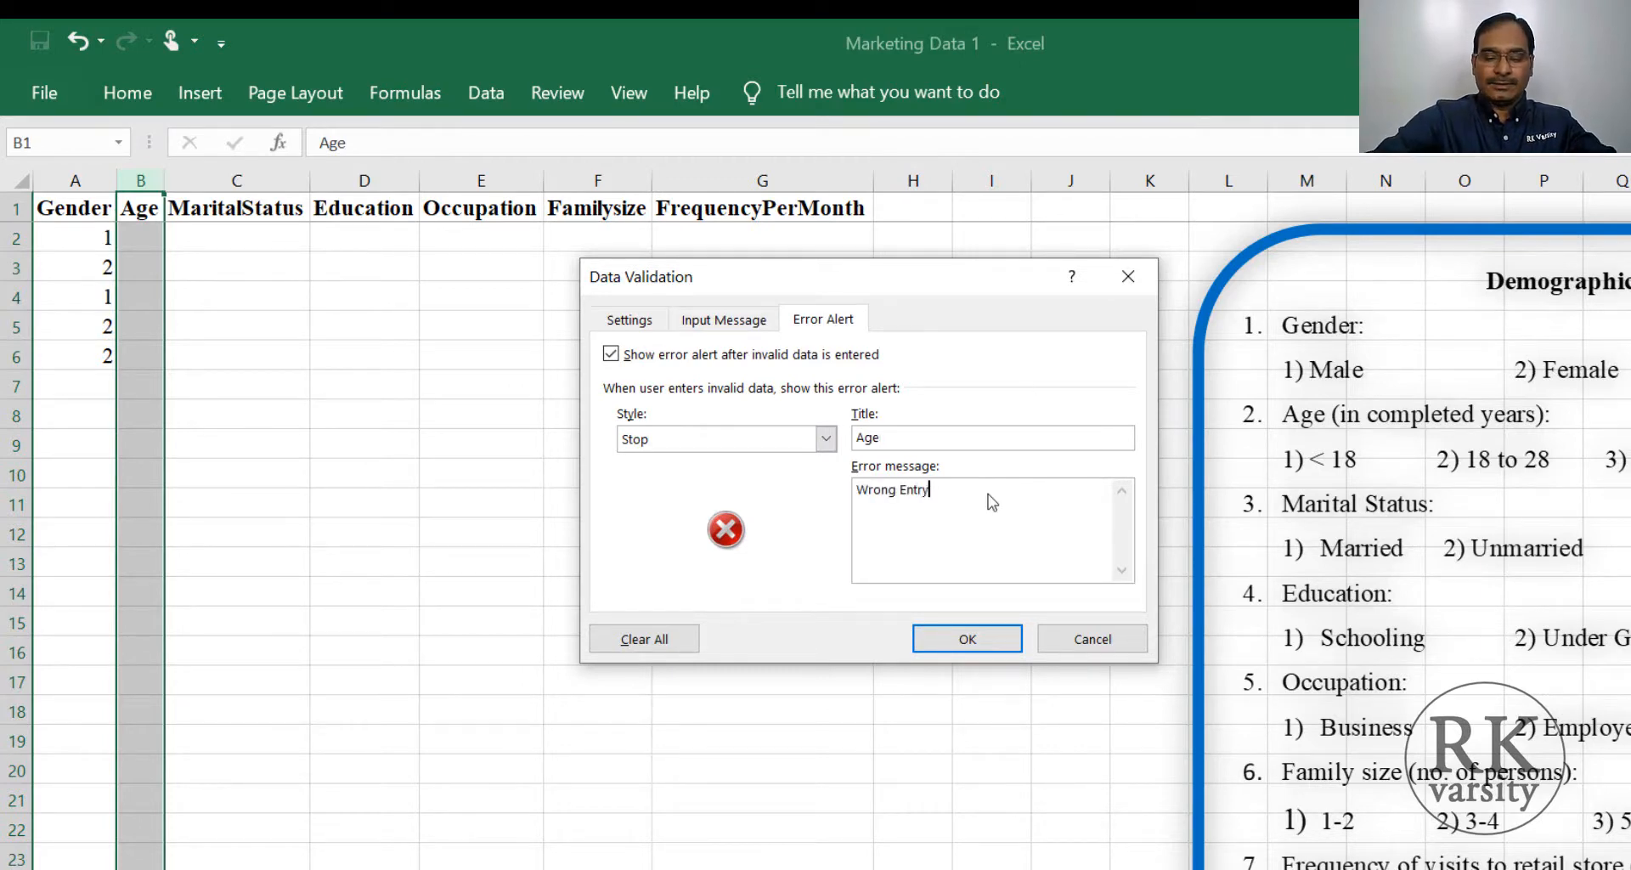
pyautogui.write('. R')
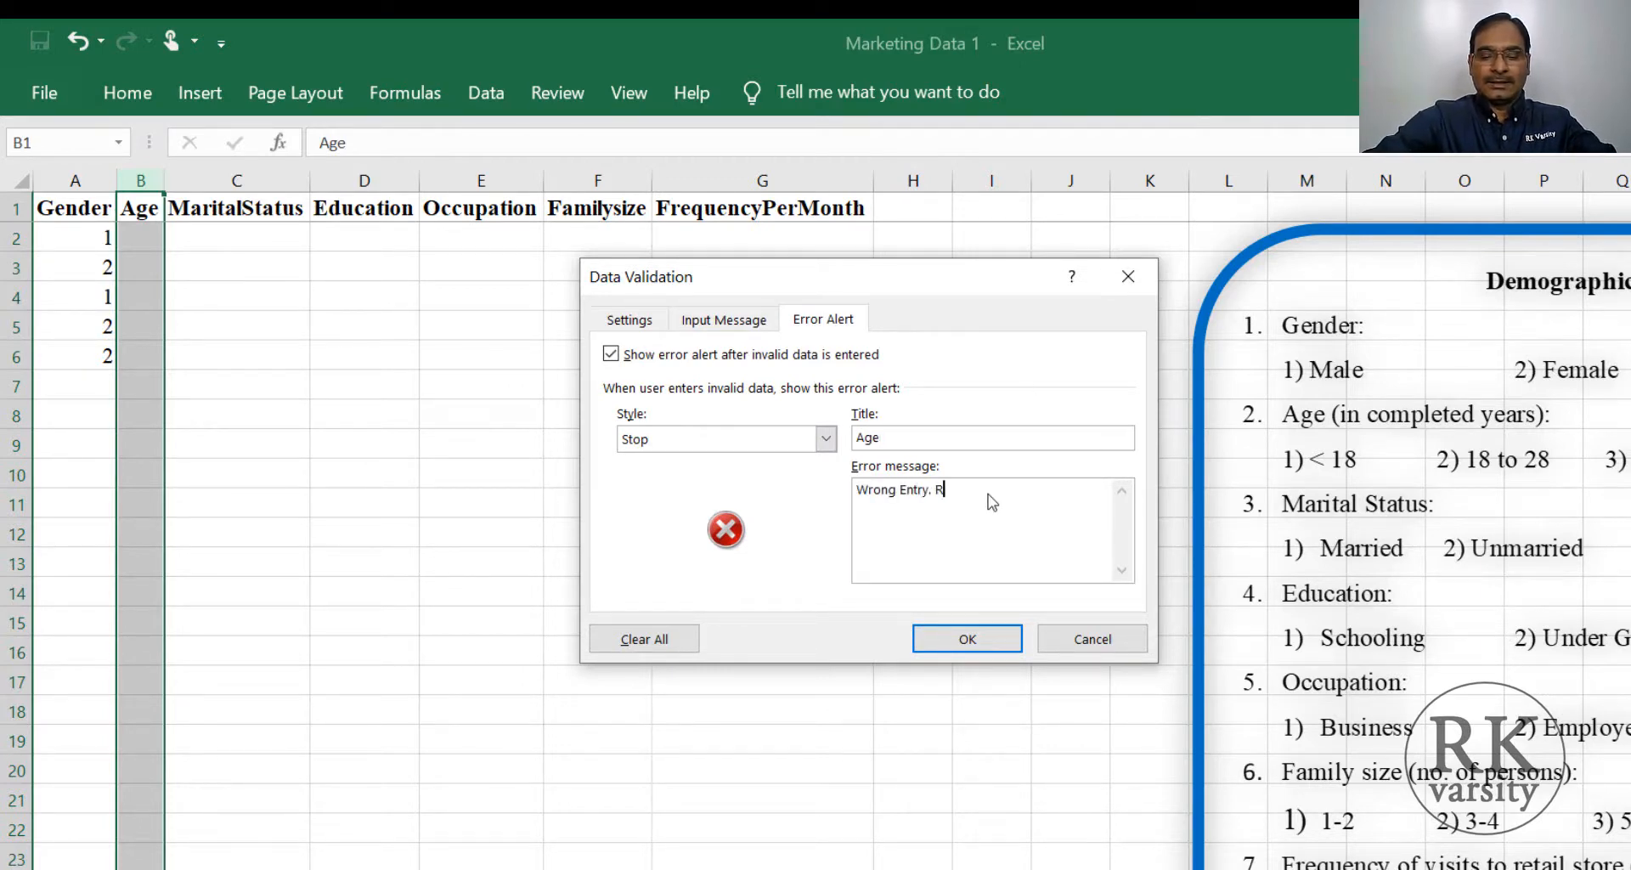
pyautogui.write('etry.')
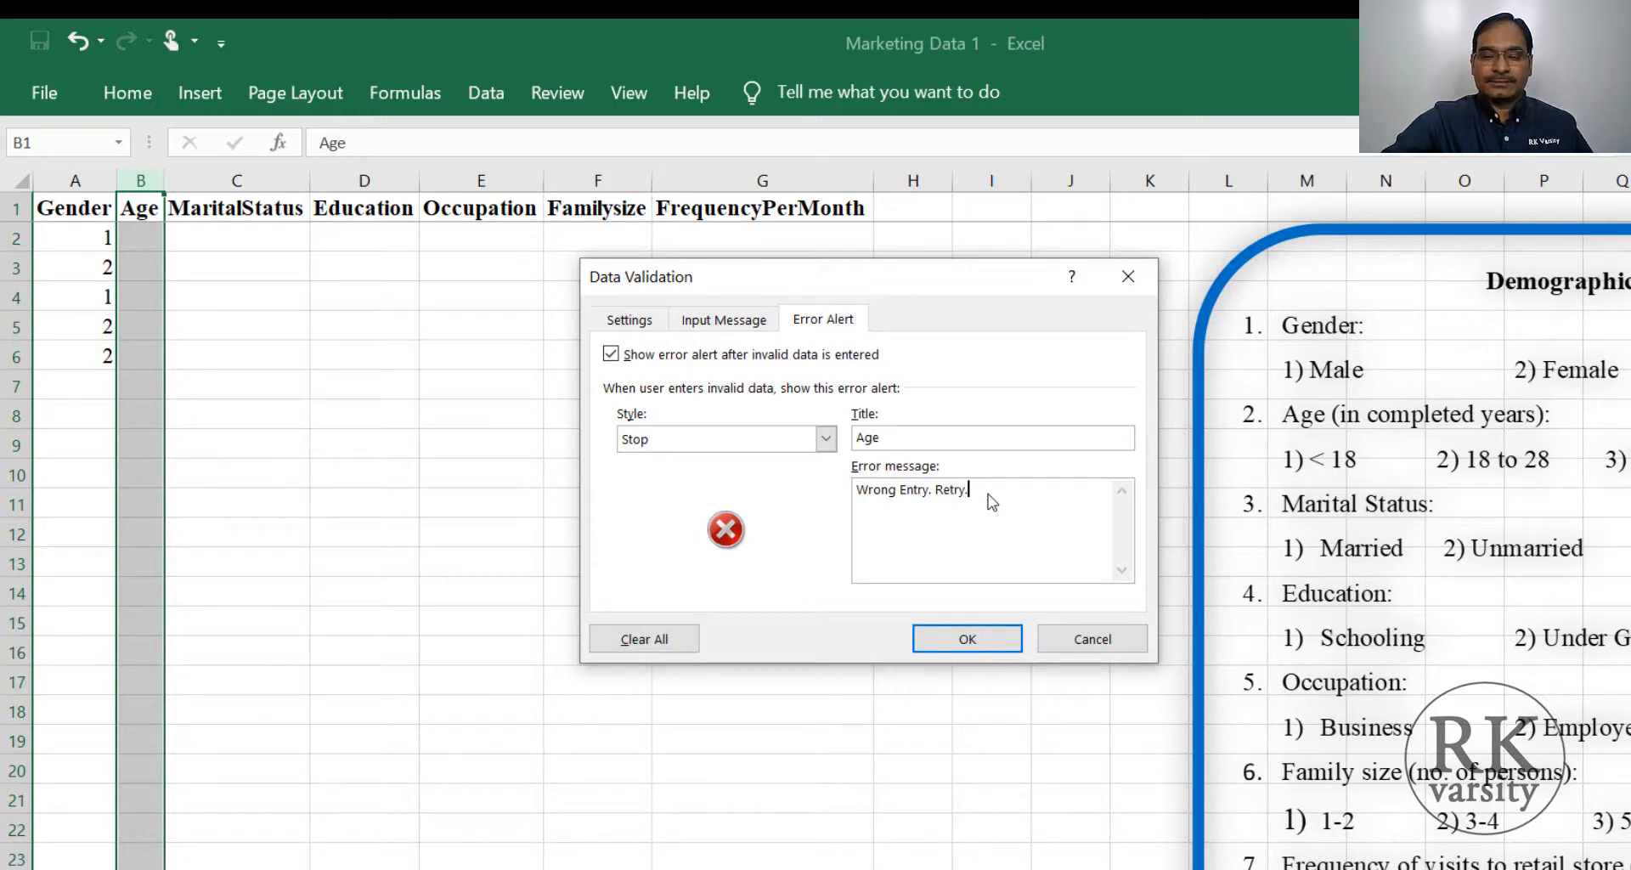
pyautogui.click(976, 643)
# Step: Enter the age codes 2 and 3 in cells B2 and B3
pyautogui.click(238, 405)
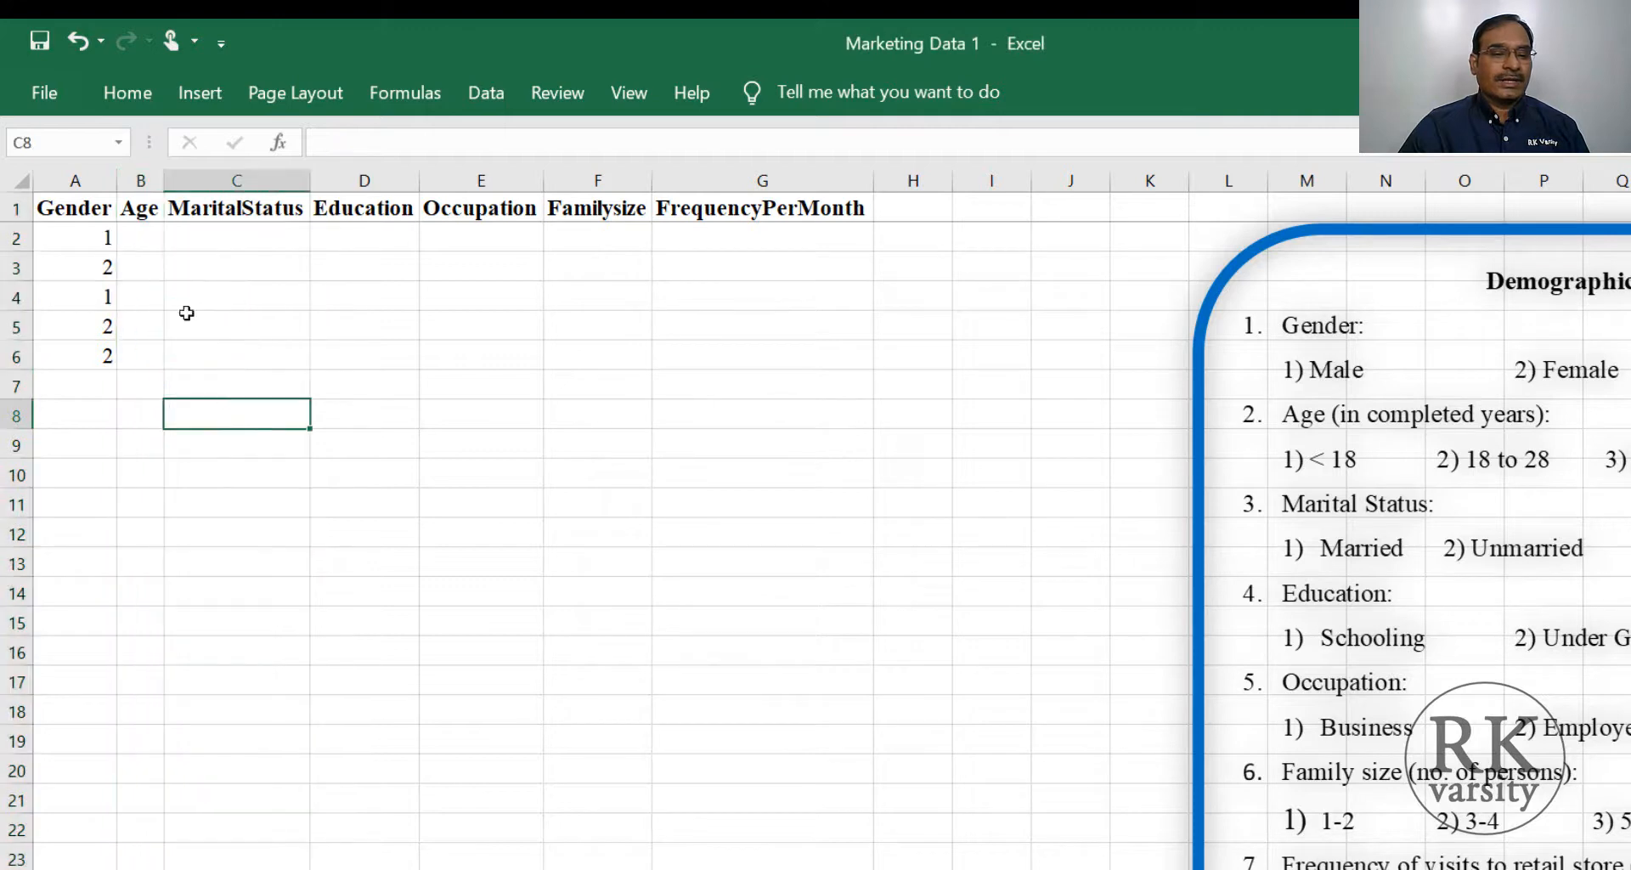
pyautogui.click(130, 216)
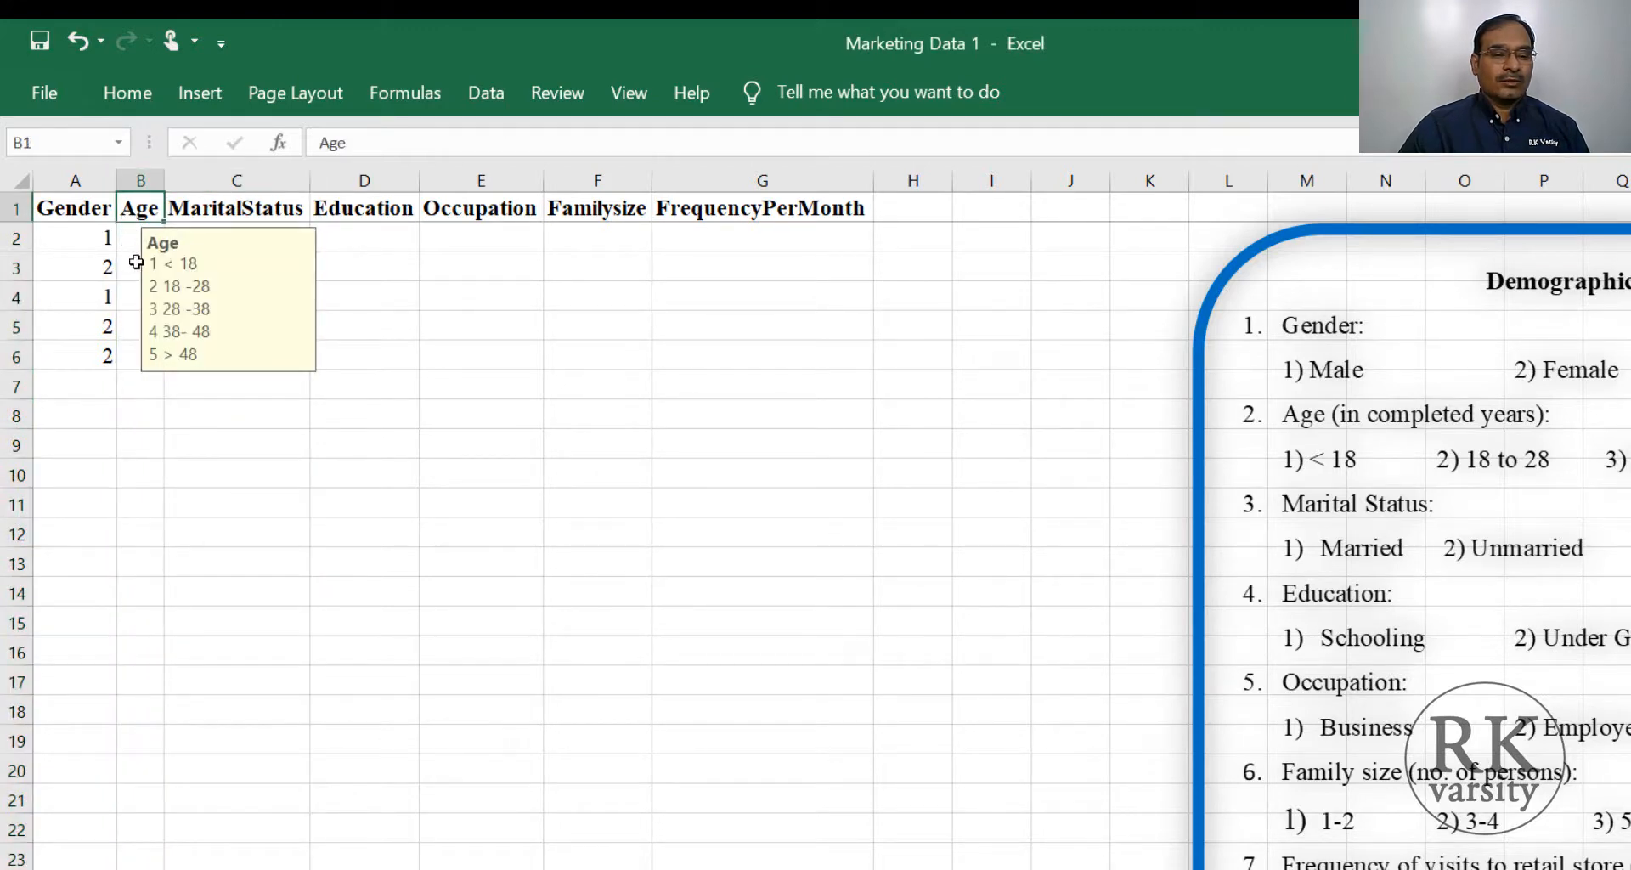
pyautogui.click(134, 249)
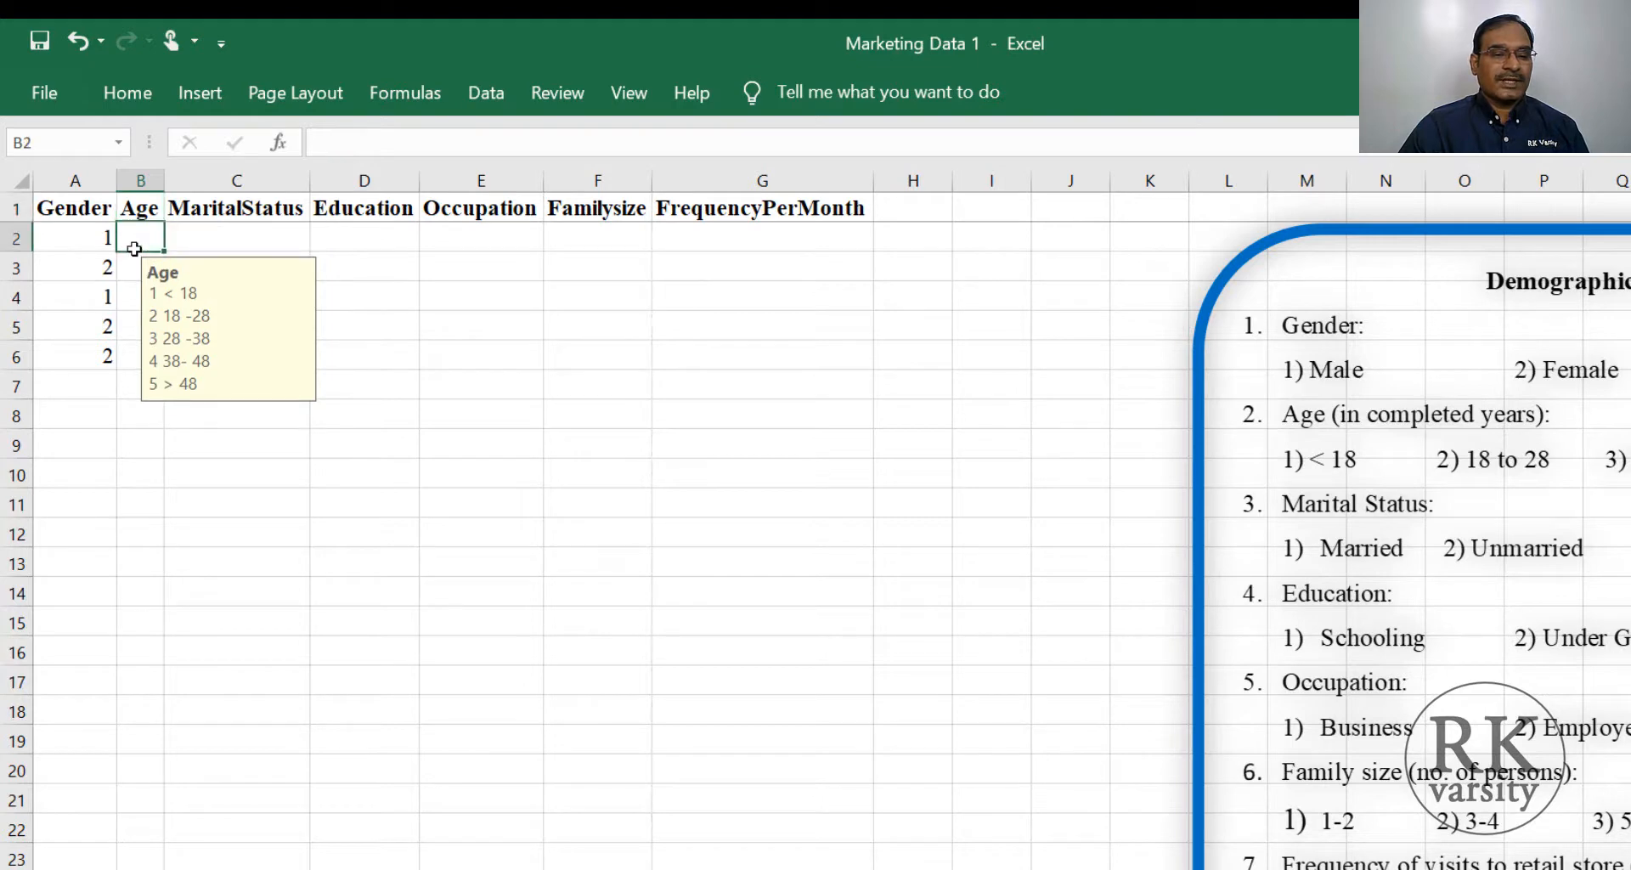
pyautogui.write('2')
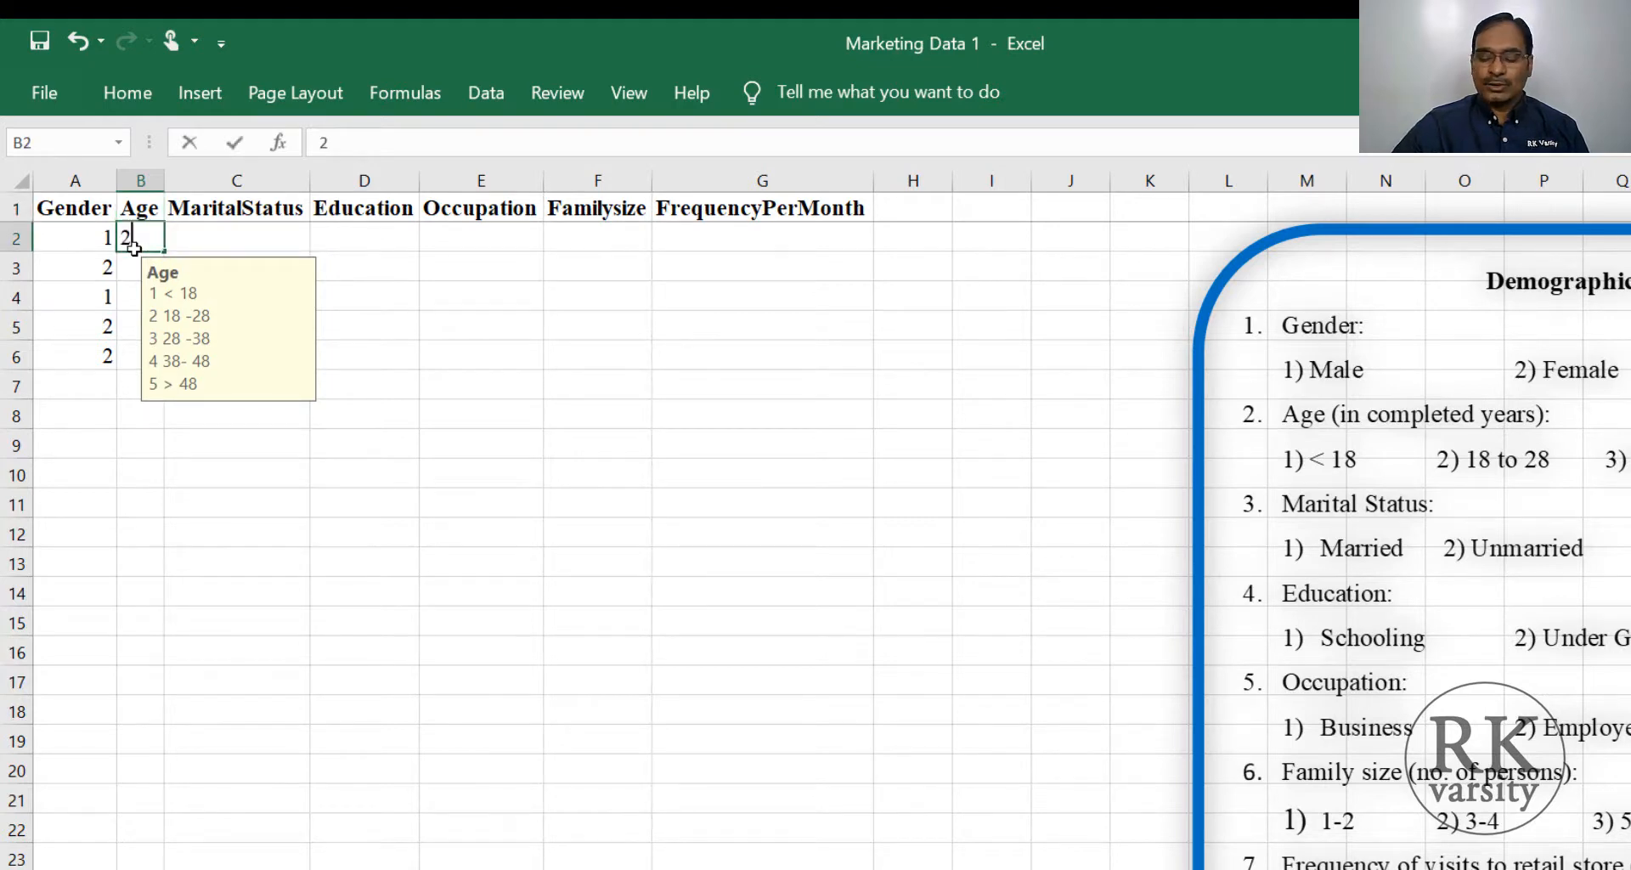
pyautogui.press('Return')
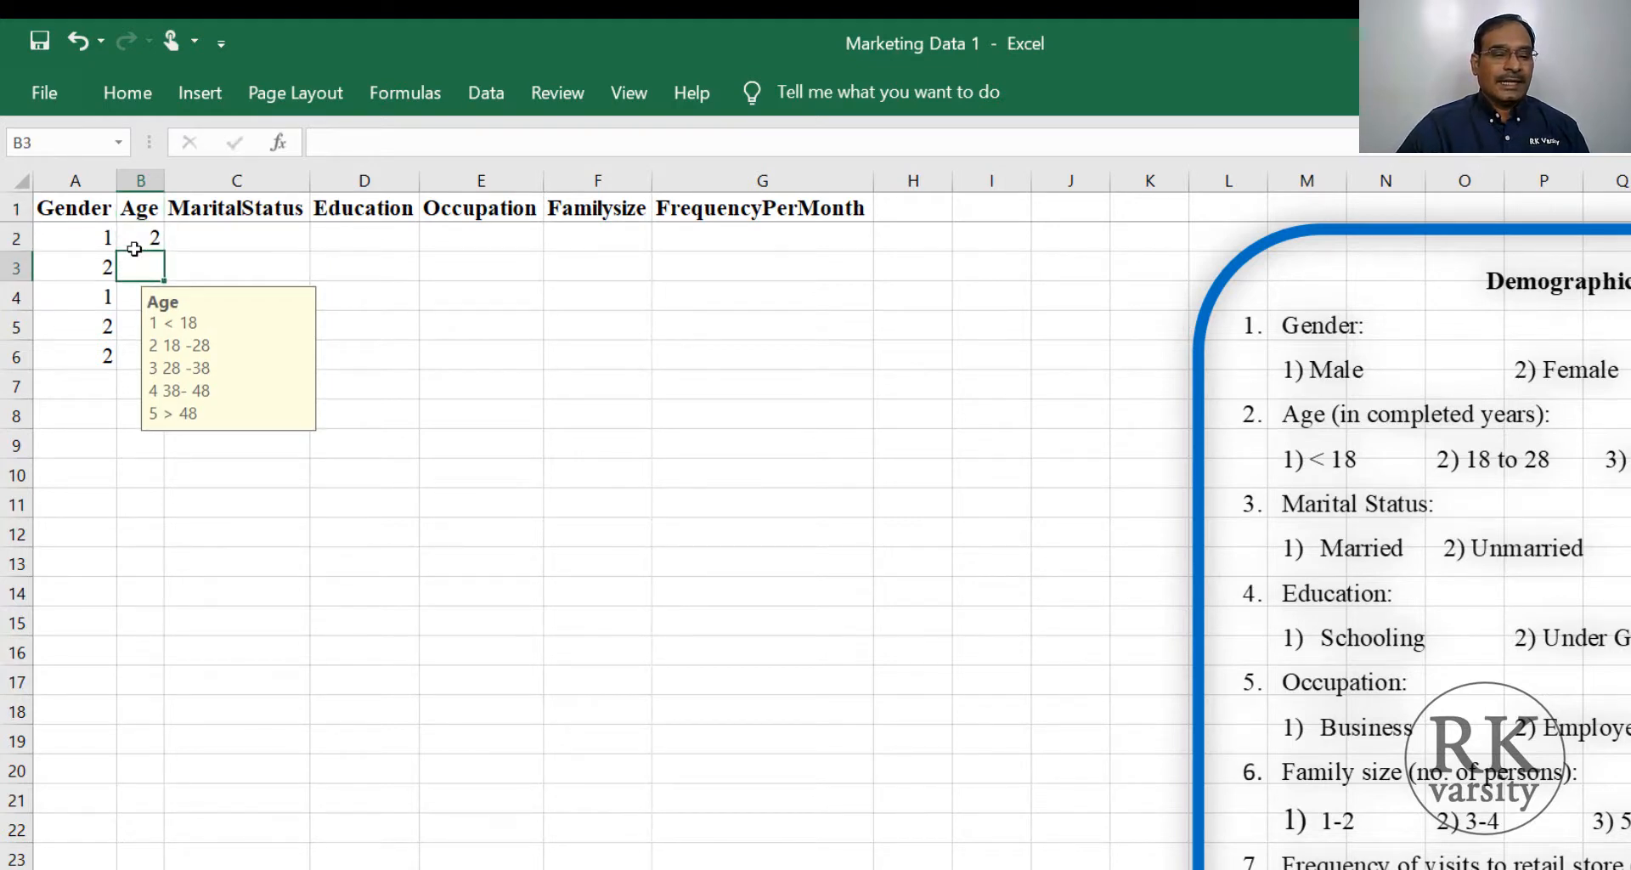
pyautogui.write('3')
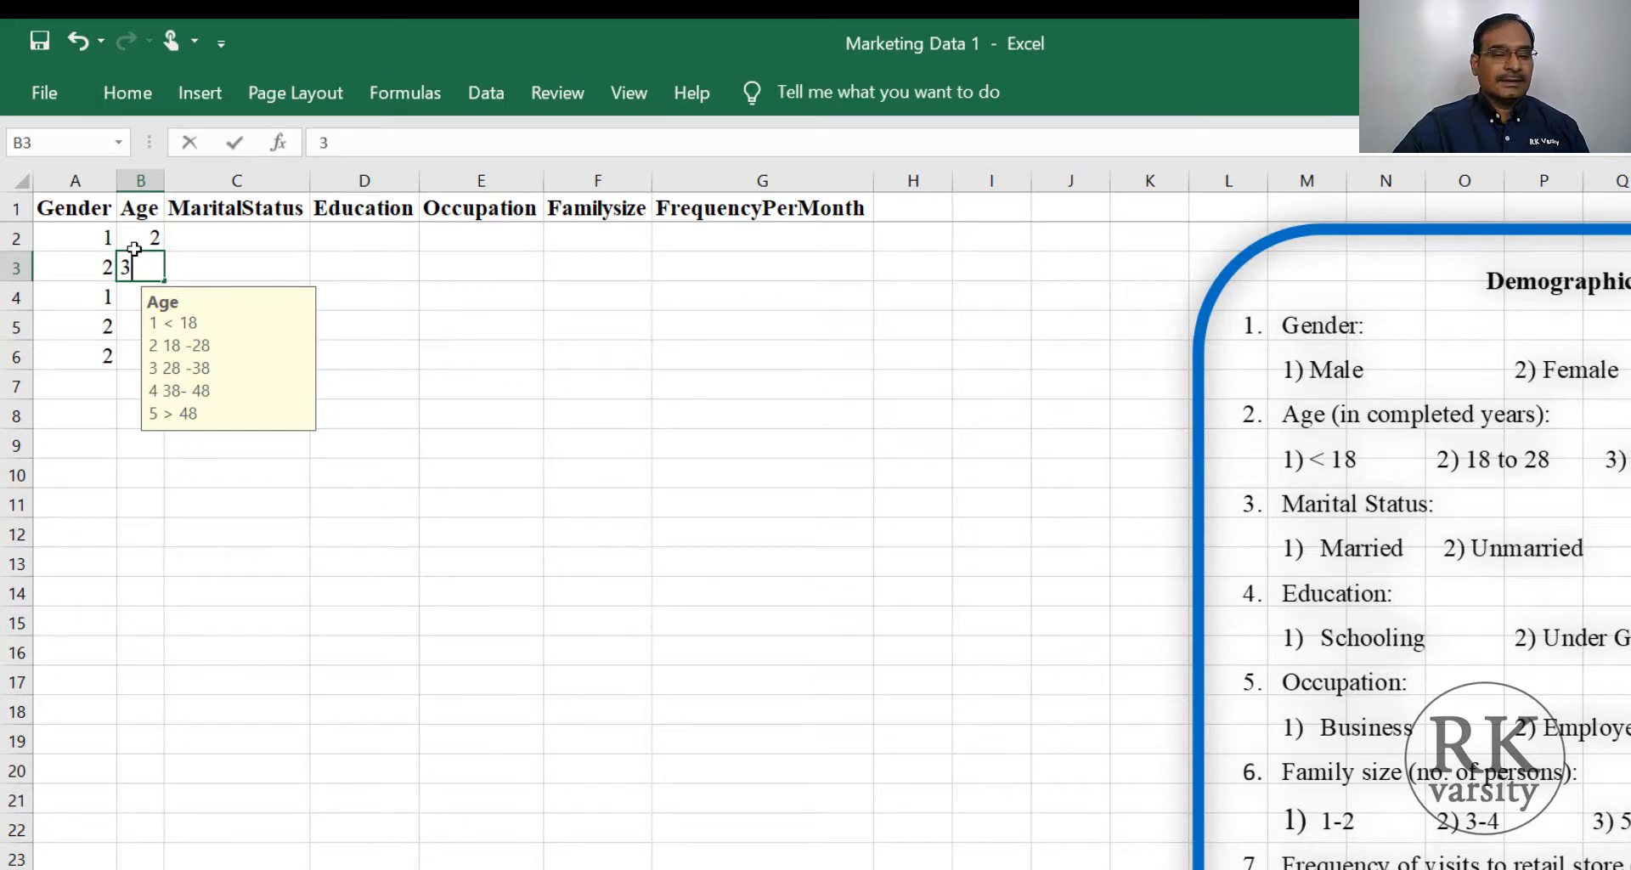
pyautogui.press('Return')
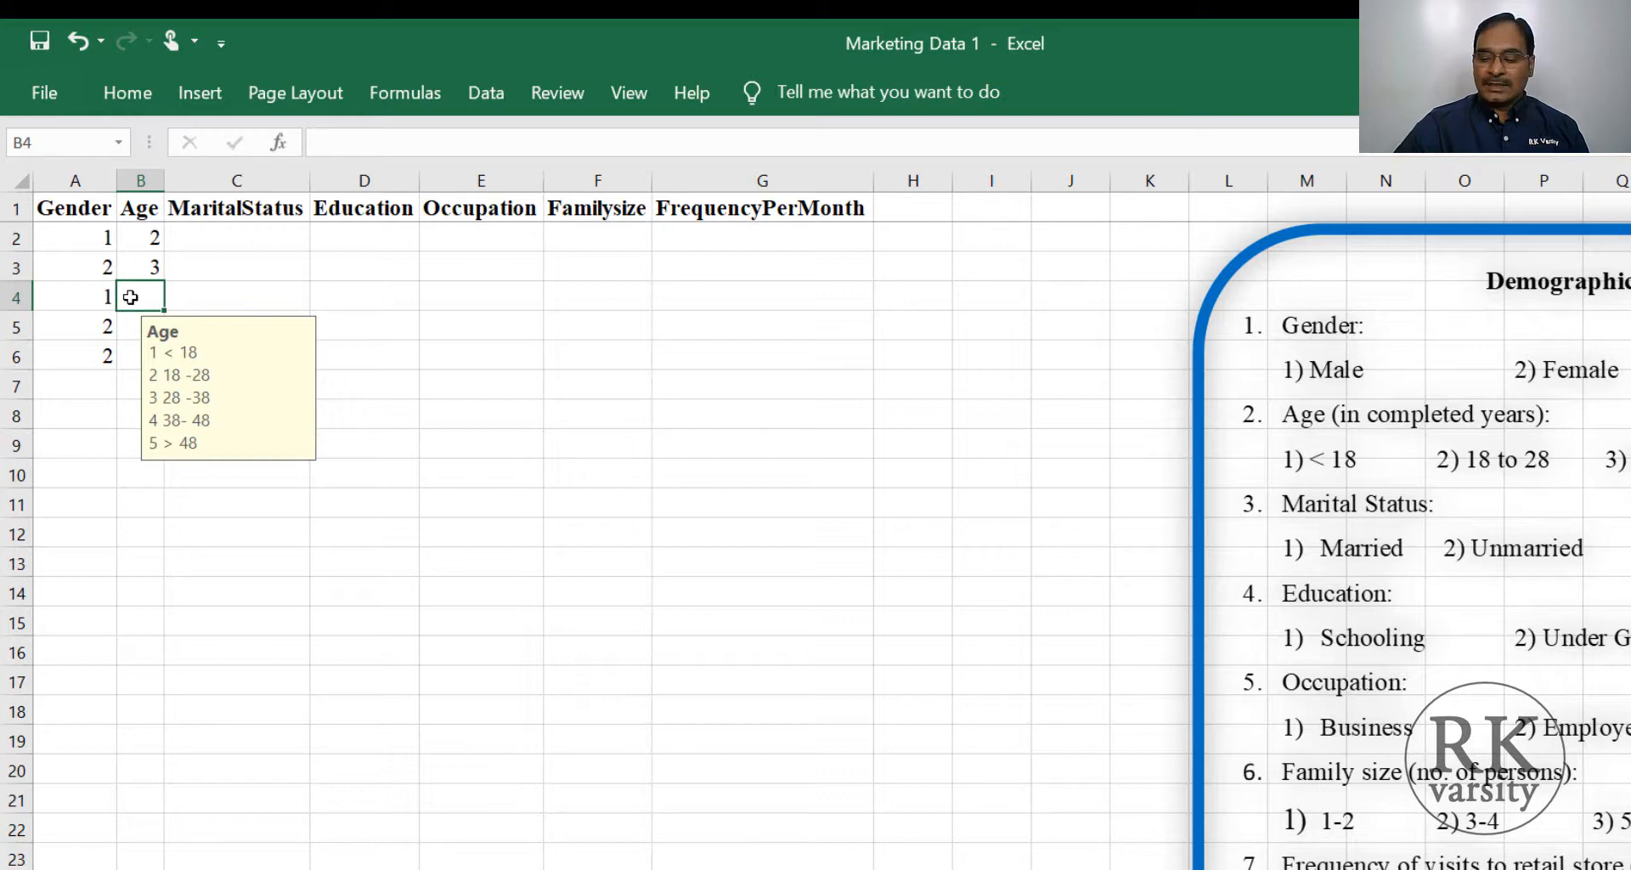
# Step: Test the Age validation in cell B4 with the out-of-range code 6 and replace it with 5
pyautogui.write('6')
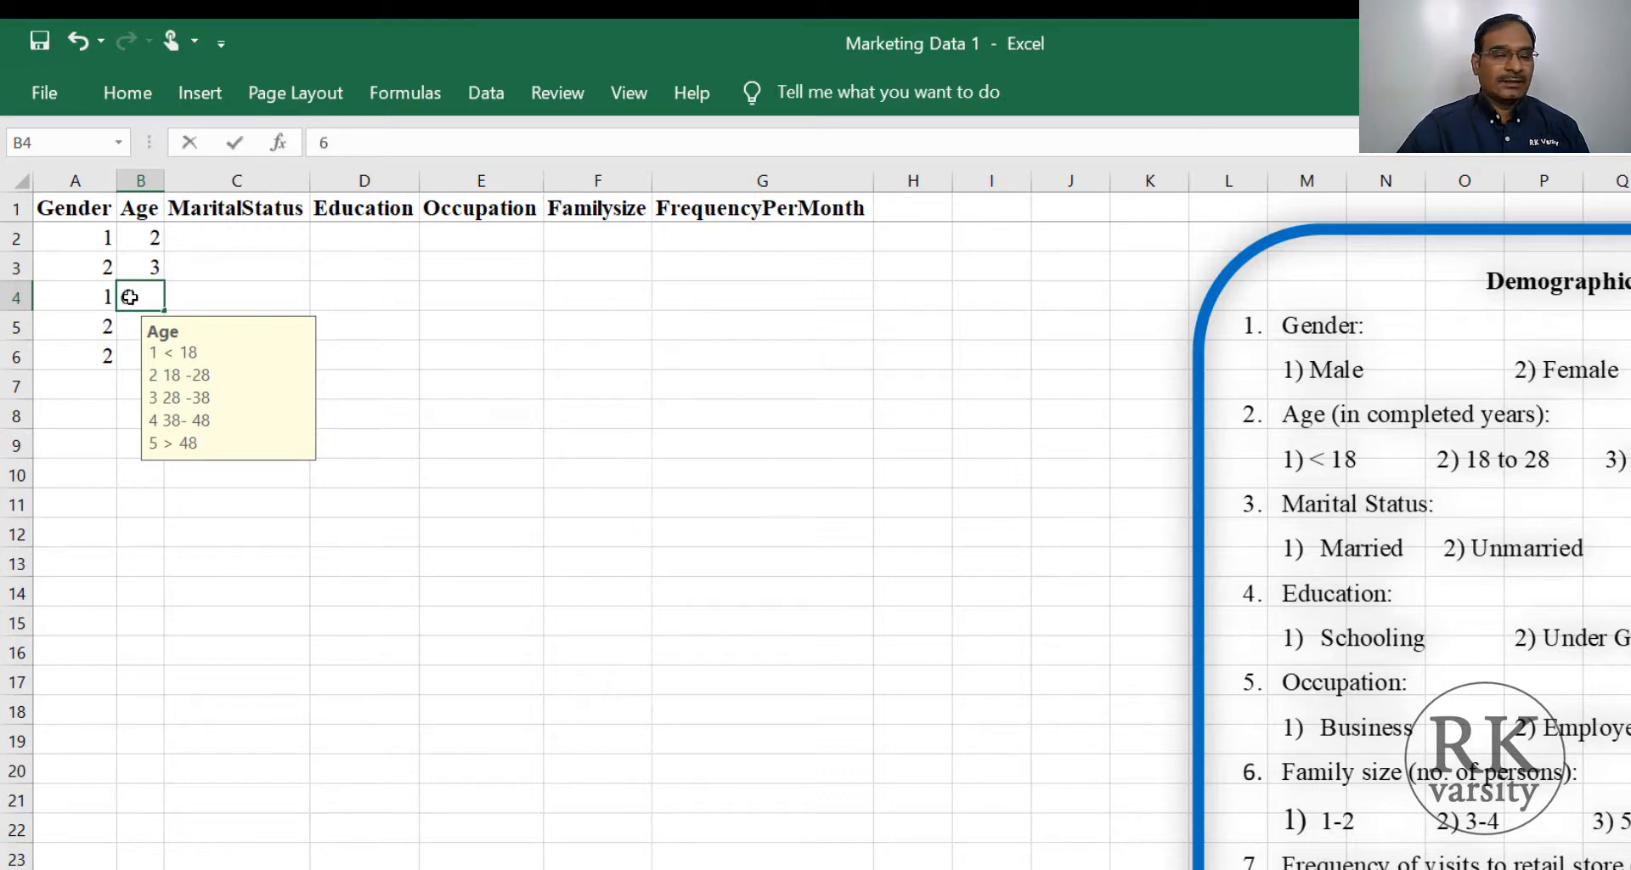
pyautogui.press('Return')
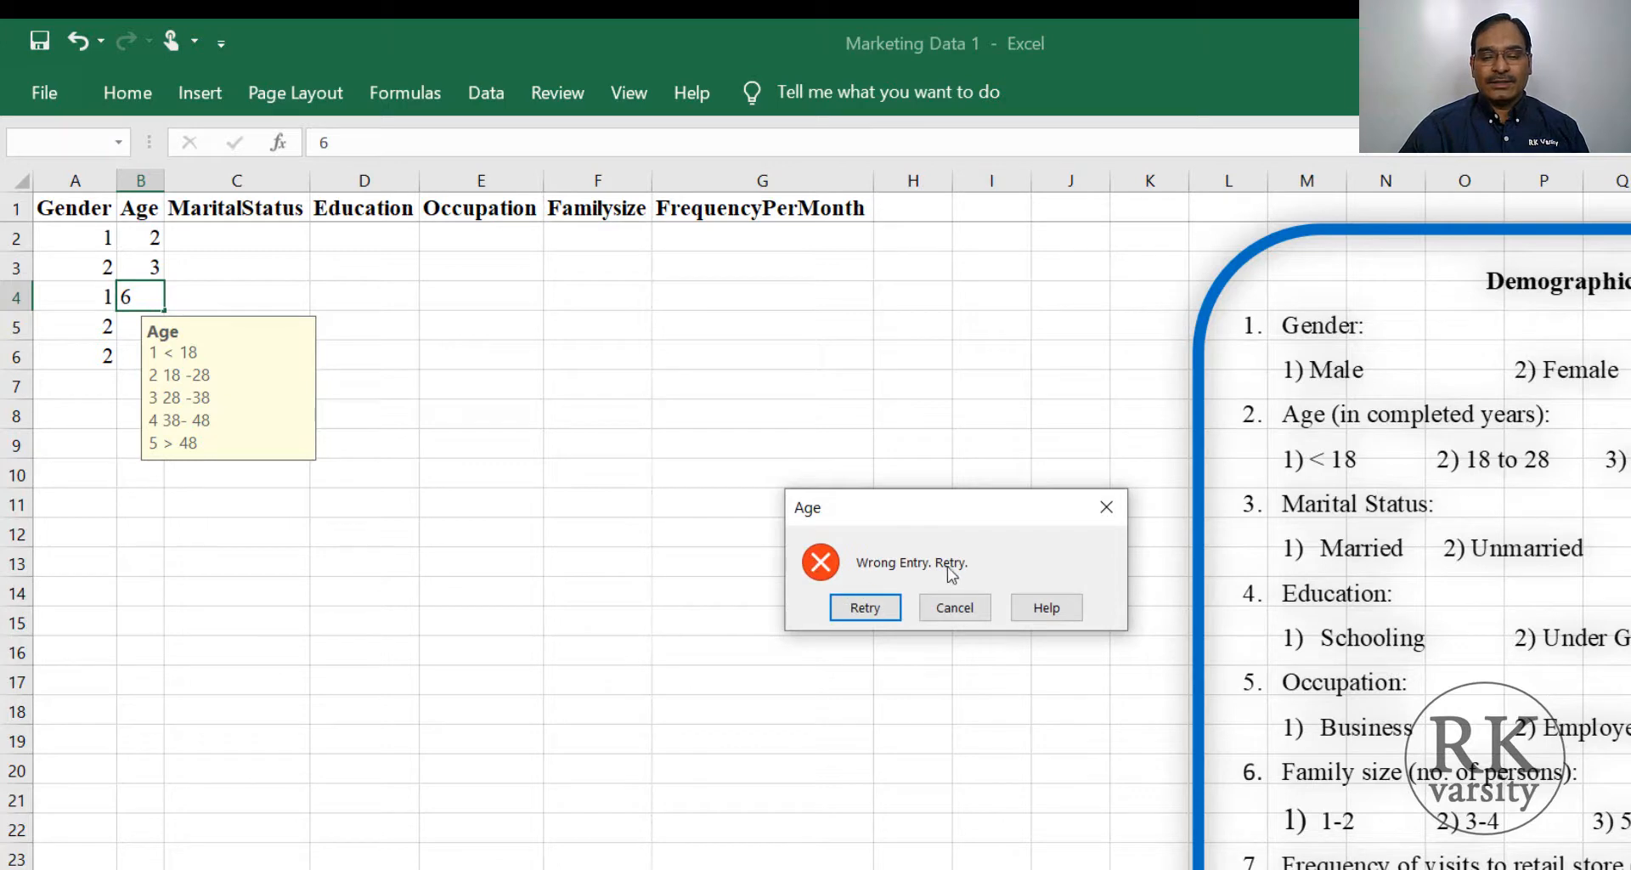
pyautogui.click(864, 608)
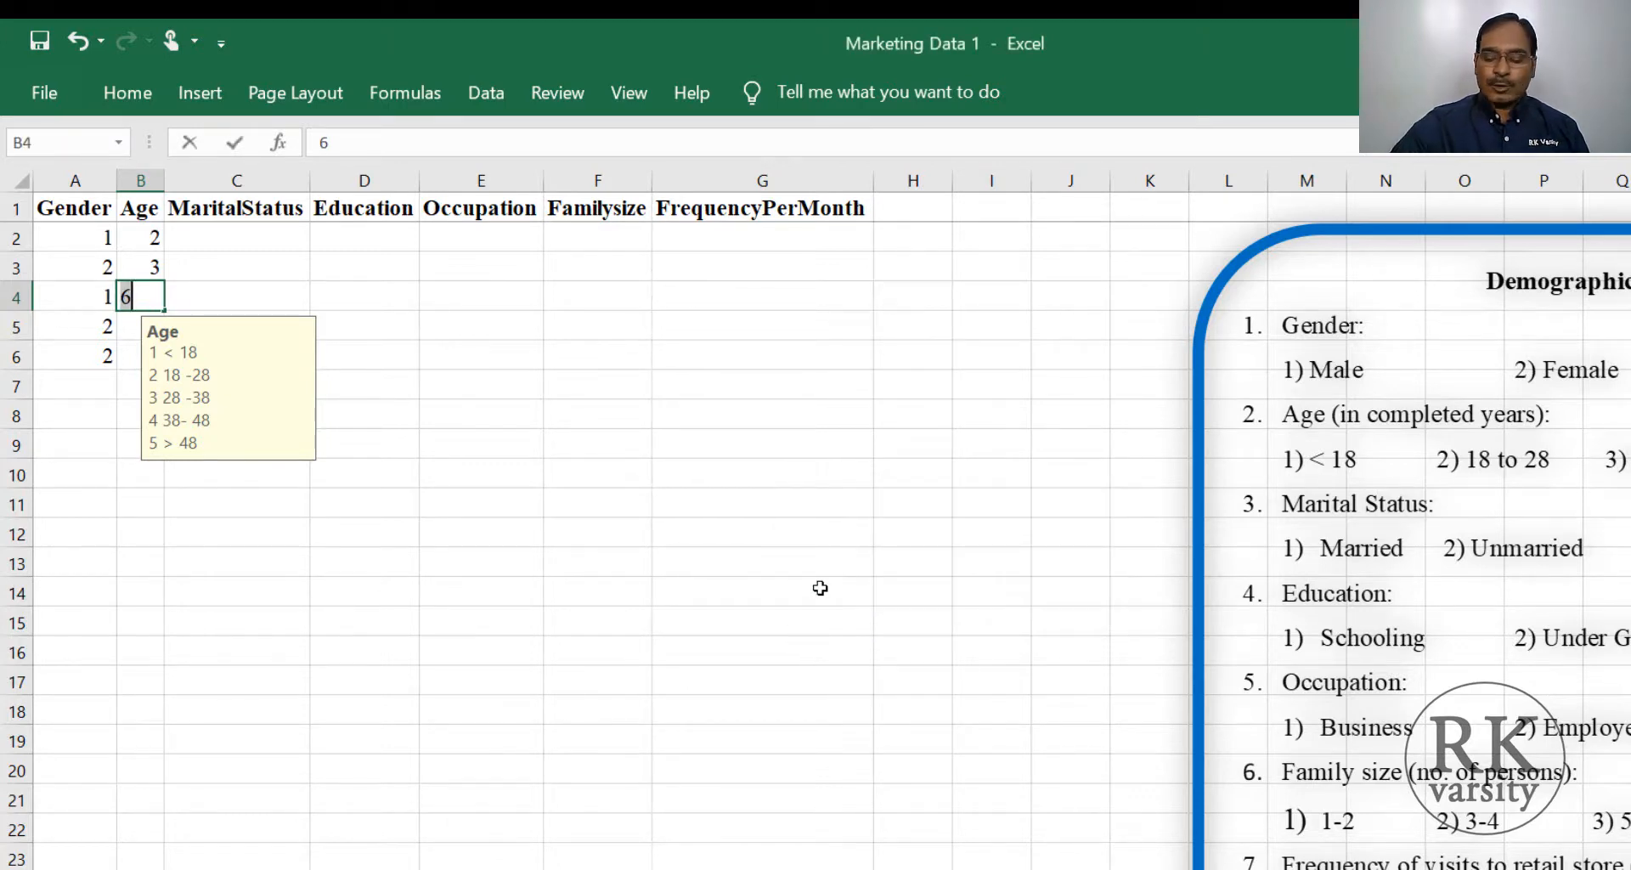
pyautogui.write('5')
pyautogui.press('Return')
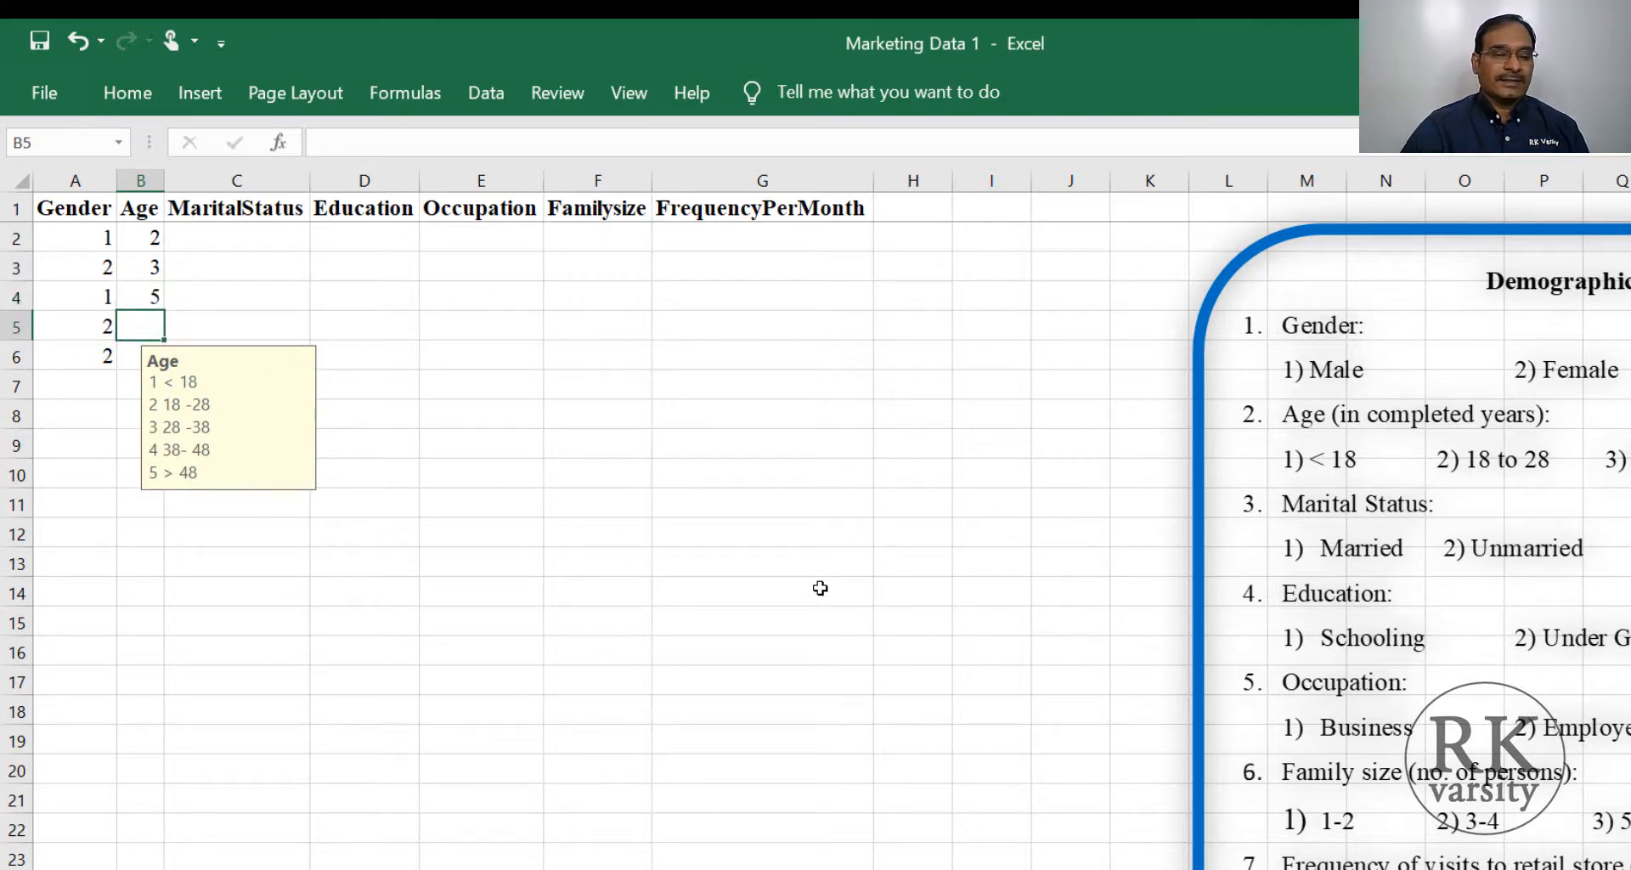
# Step: Try the invalid code 8 in cell B5, replace it with 3, and enter 2 in cell B6
pyautogui.write('8')
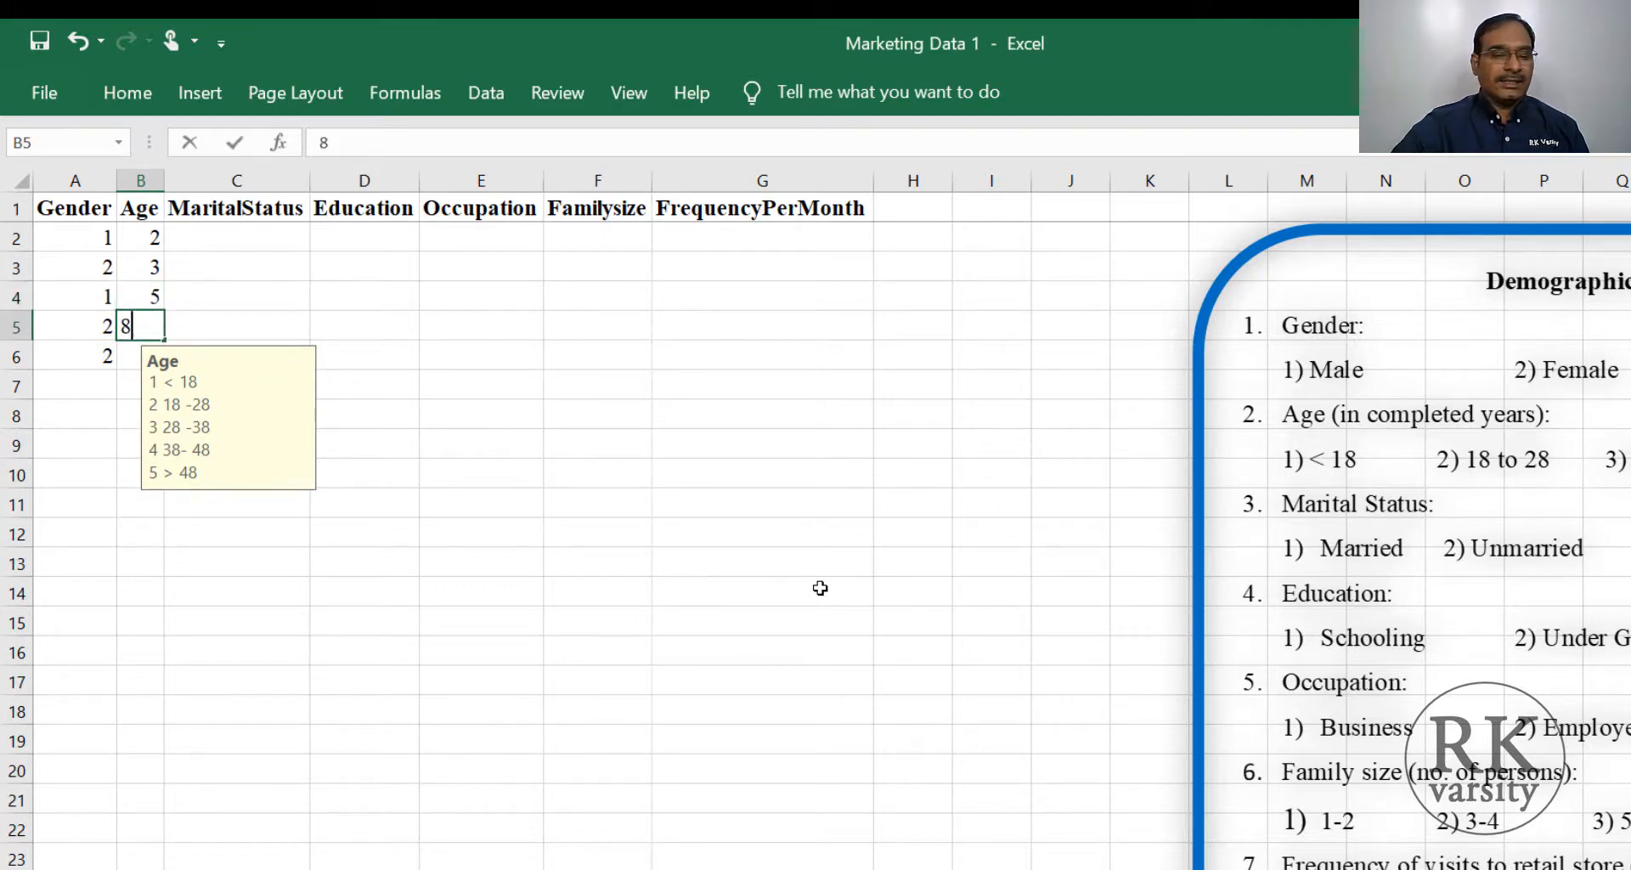
pyautogui.press('Return')
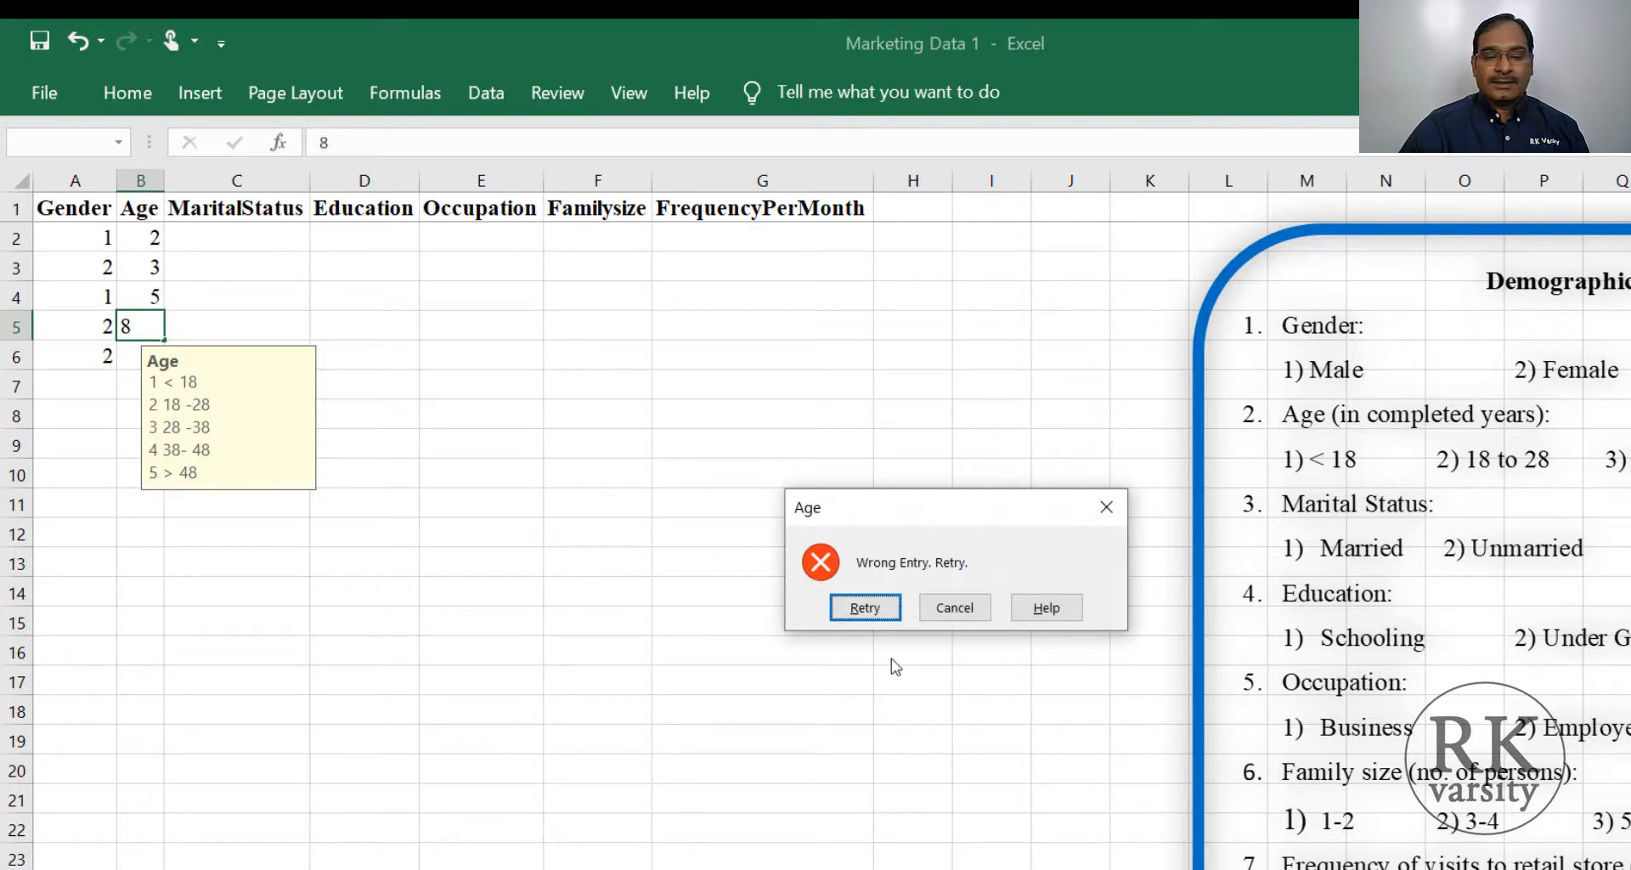
pyautogui.click(865, 607)
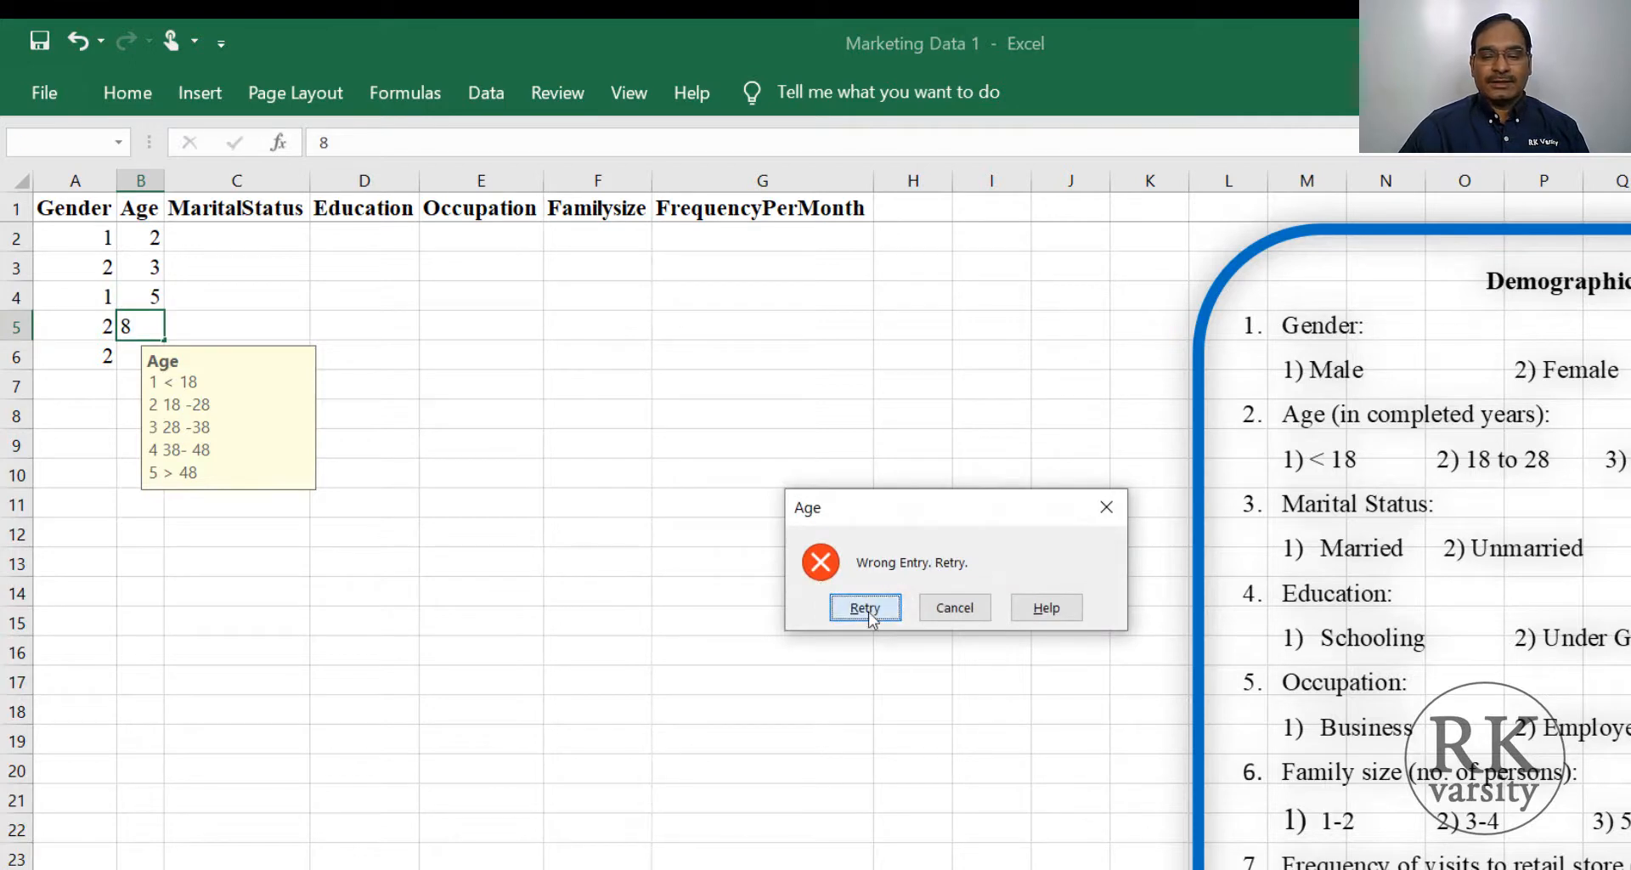
pyautogui.write('3')
pyautogui.press('Return')
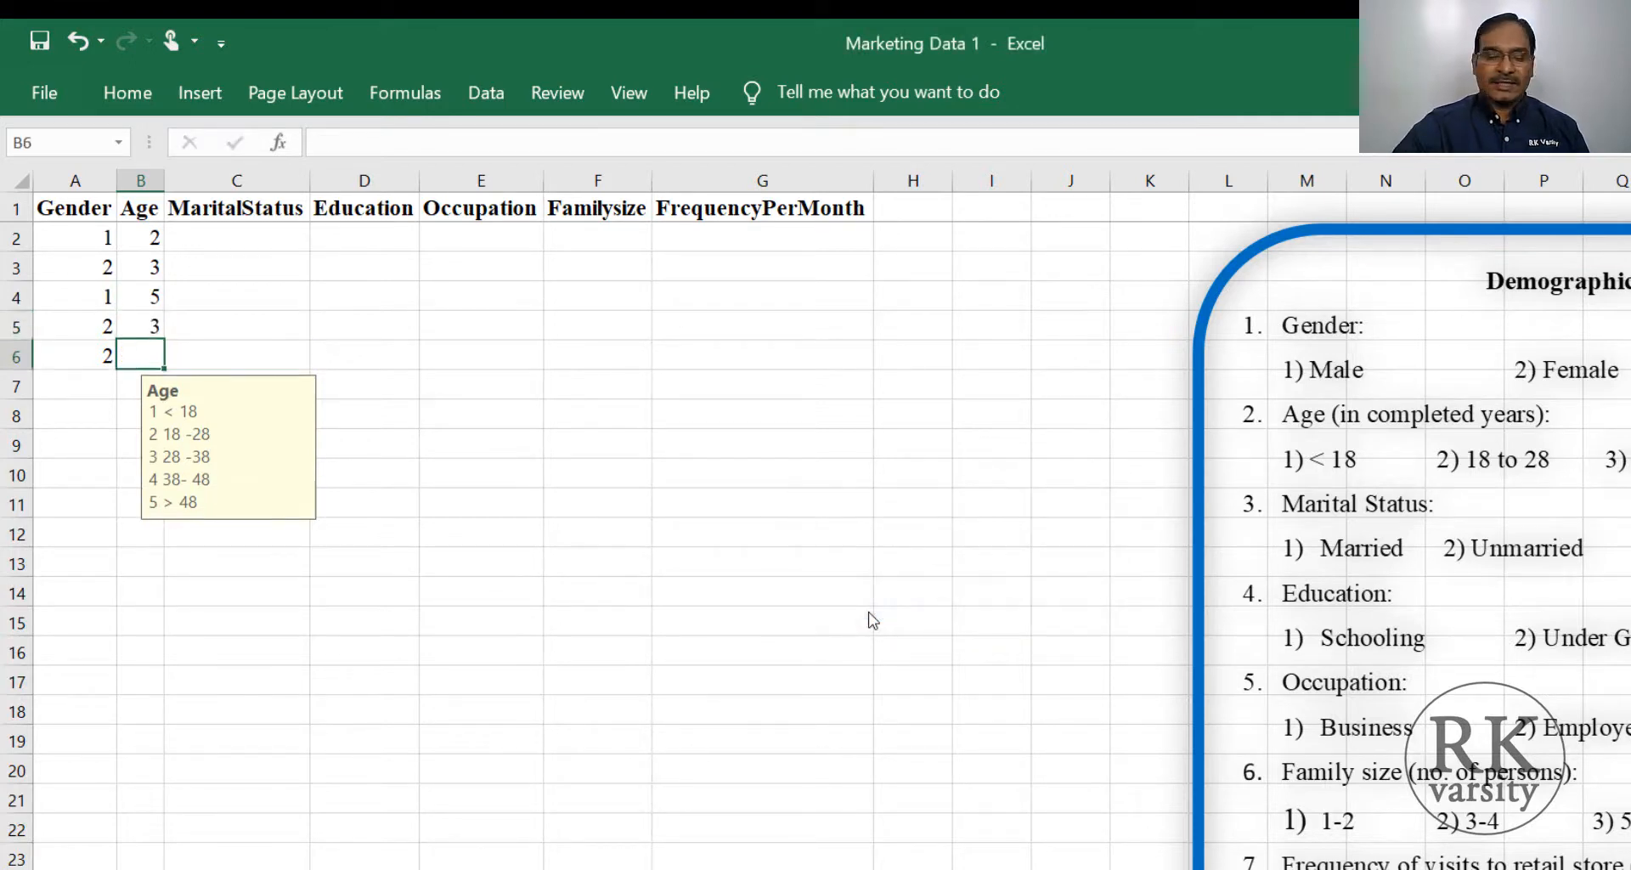
pyautogui.write('2')
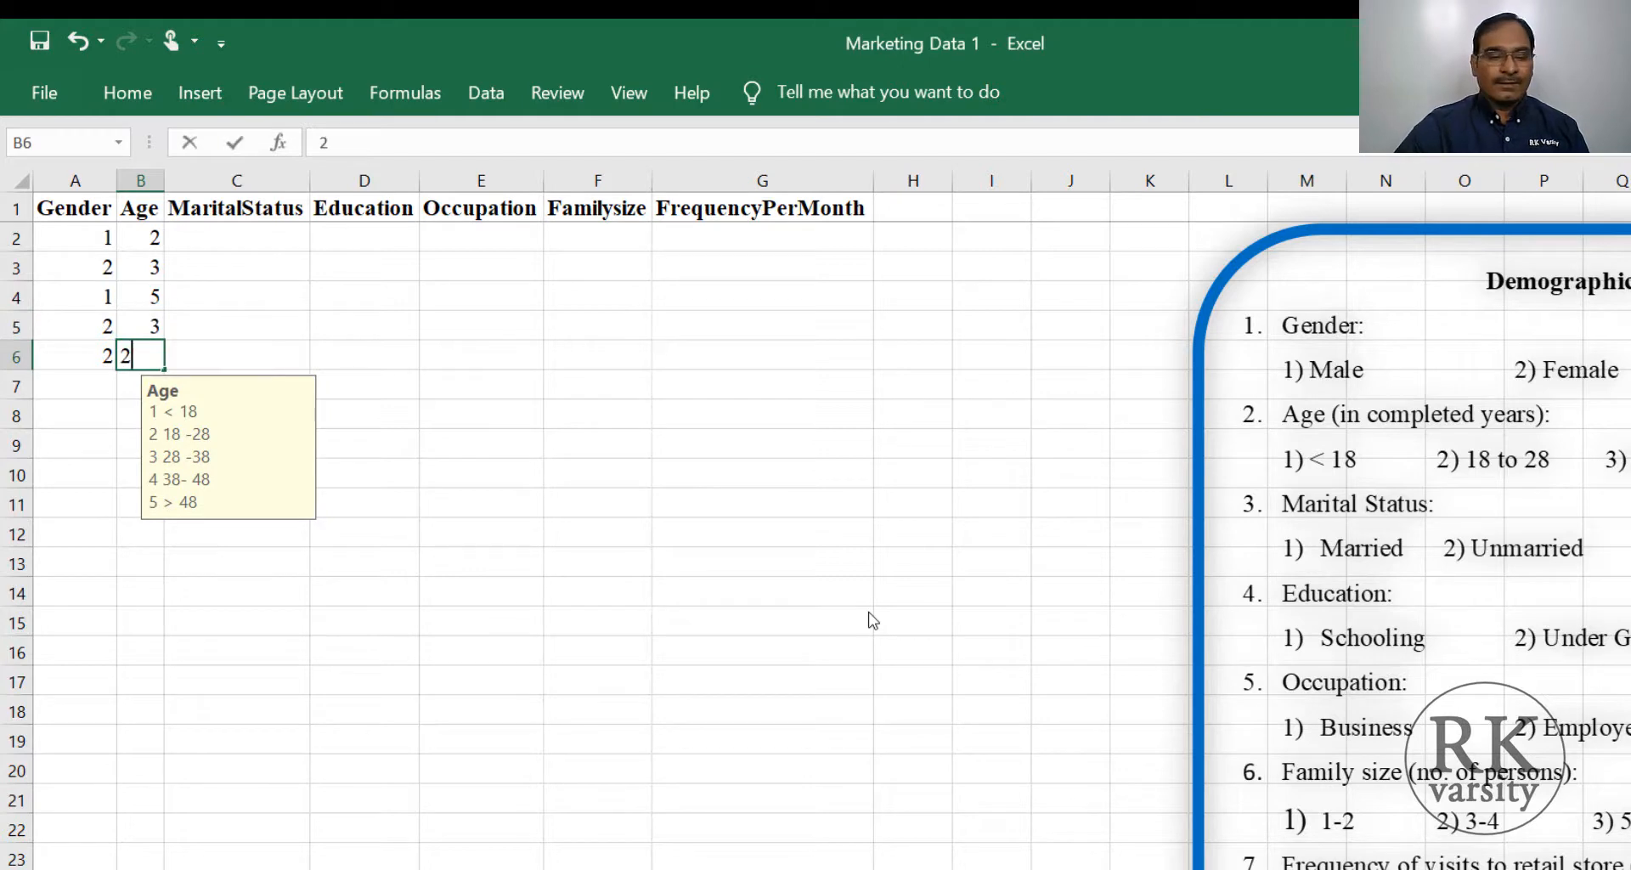
pyautogui.click(612, 440)
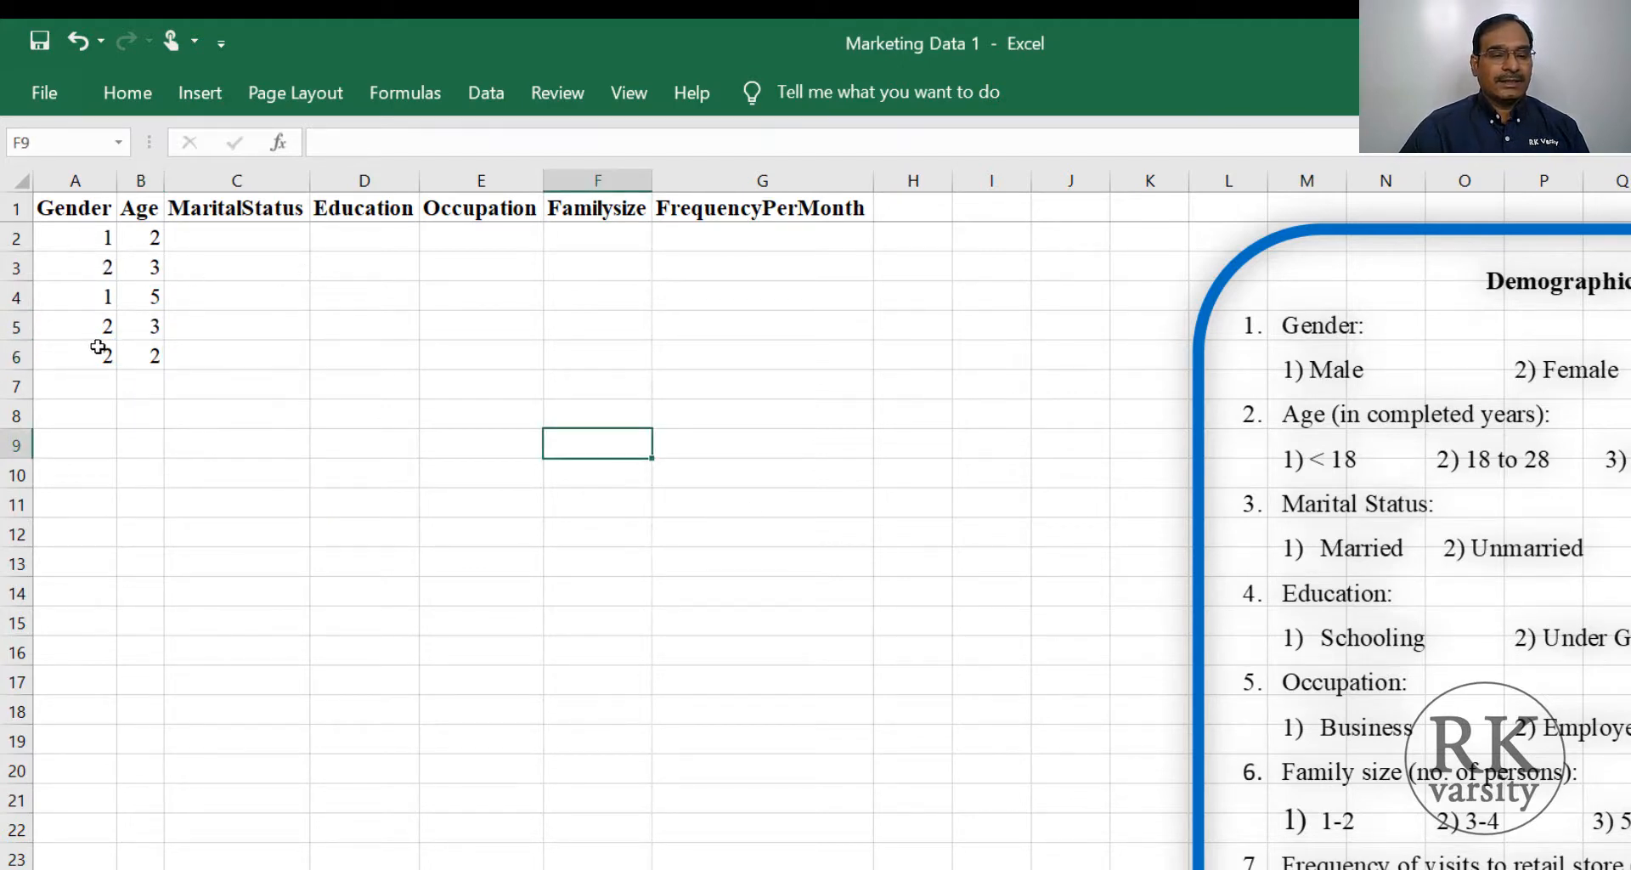
pyautogui.press('Up')
pyautogui.press('Up')
pyautogui.press('Up')
pyautogui.press('Up')
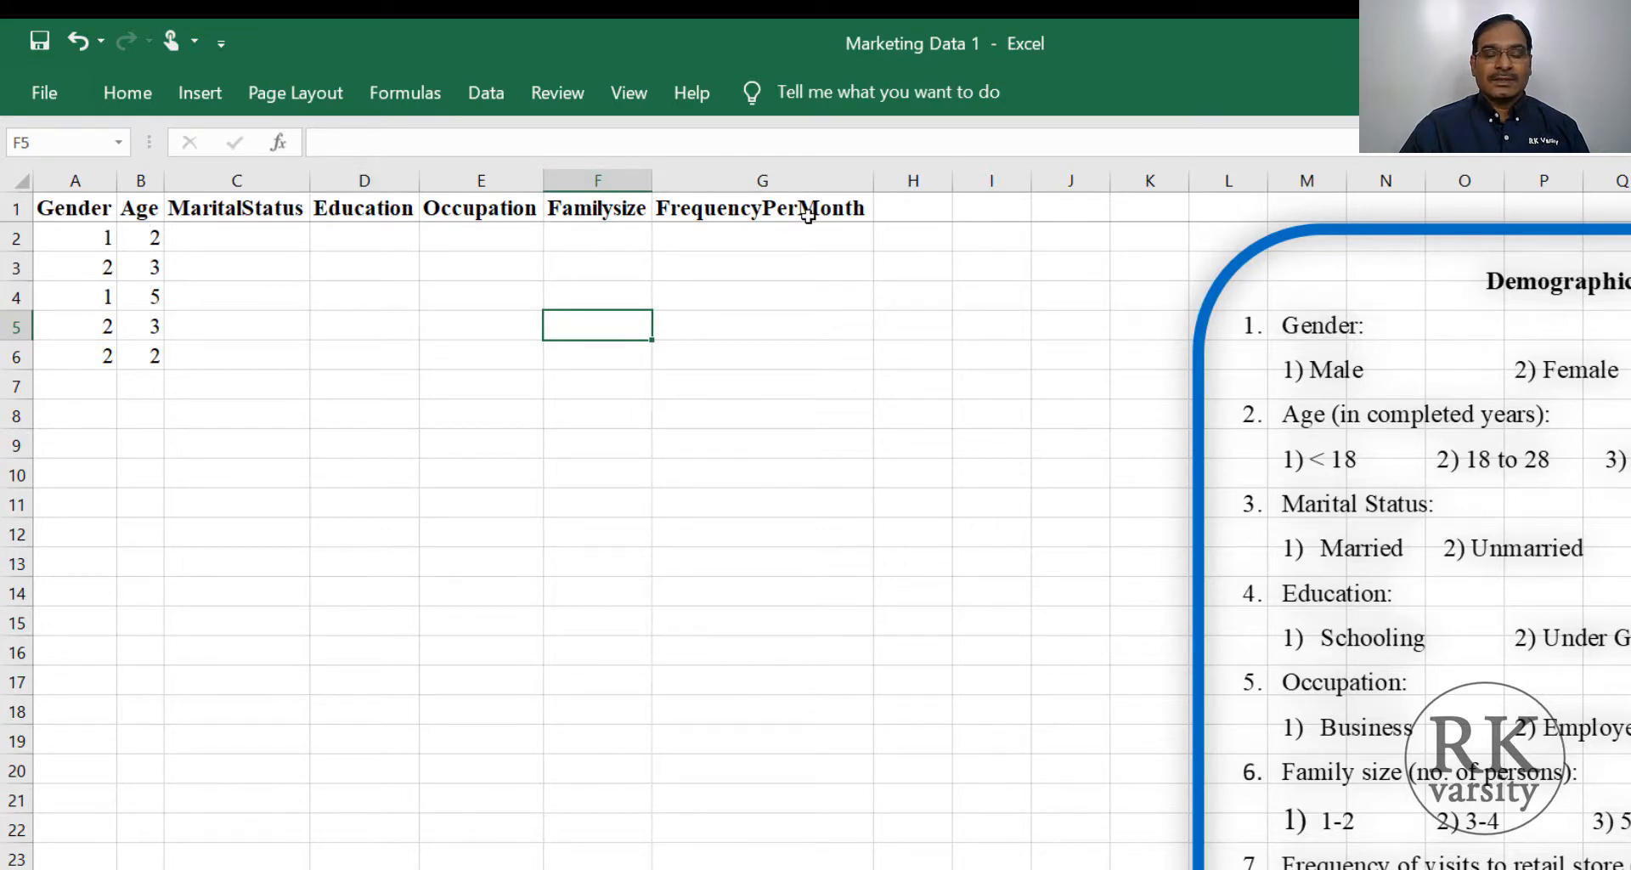
pyautogui.click(813, 258)
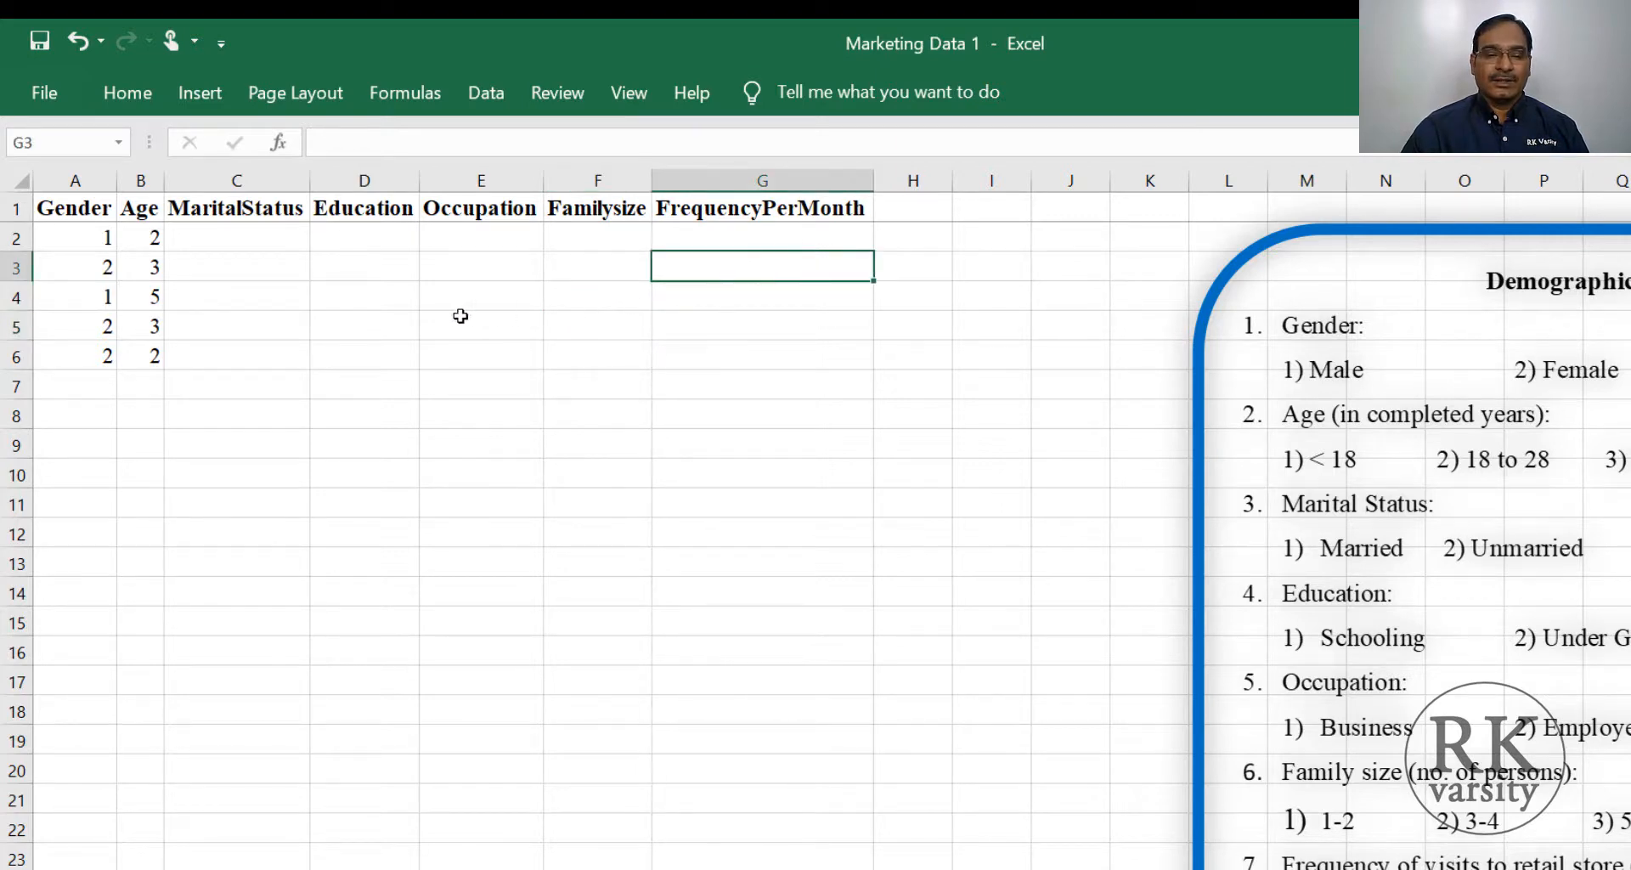
pyautogui.click(65, 231)
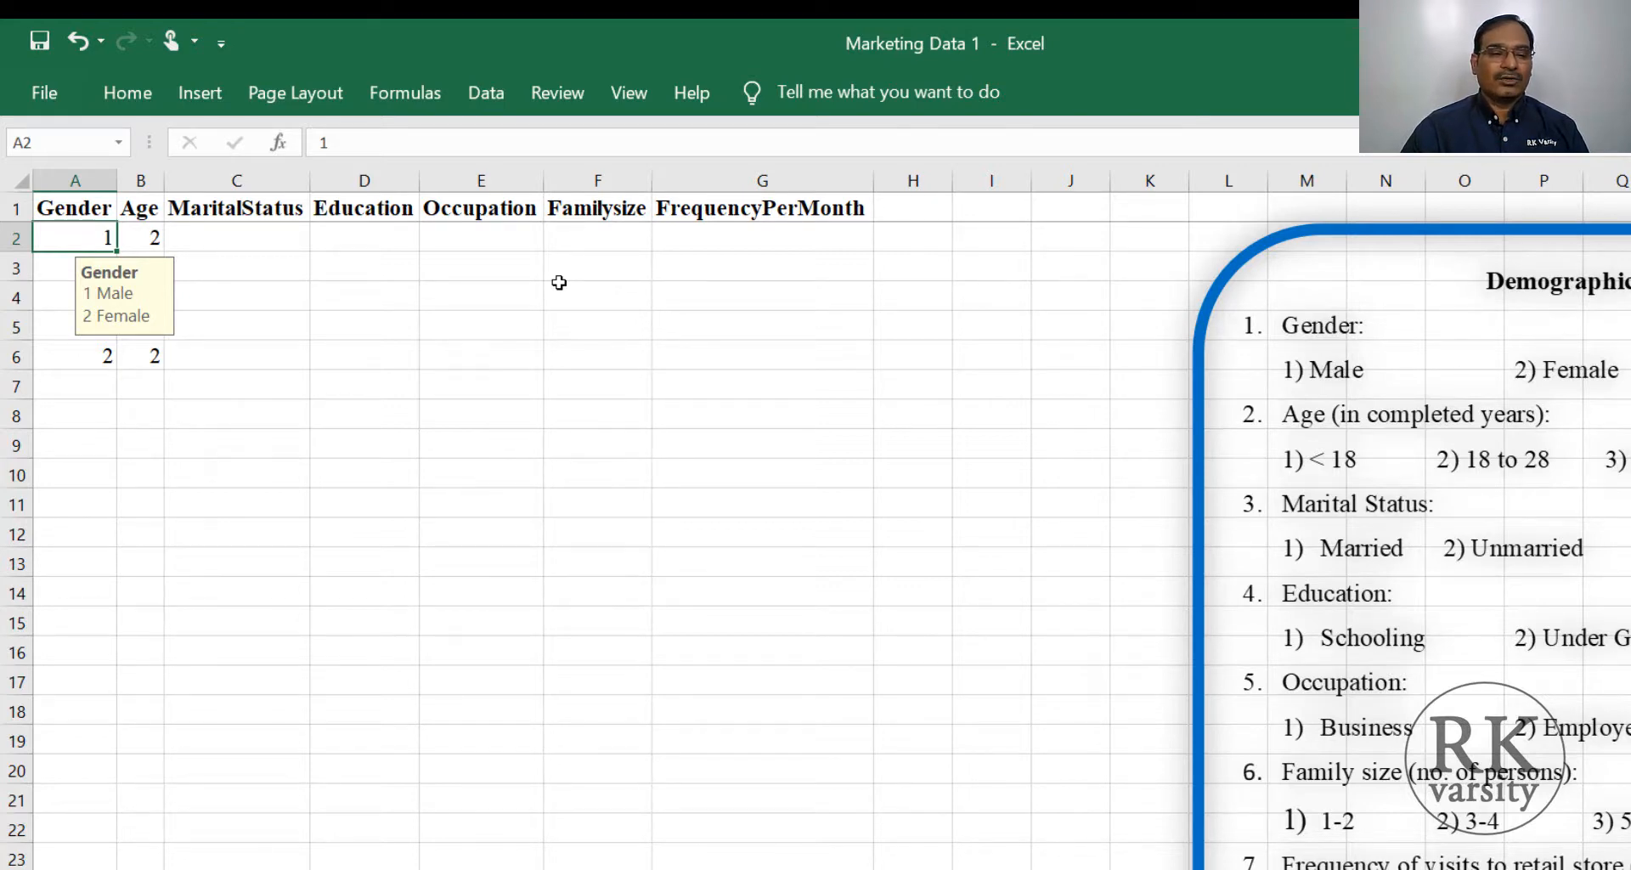
pyautogui.click(387, 302)
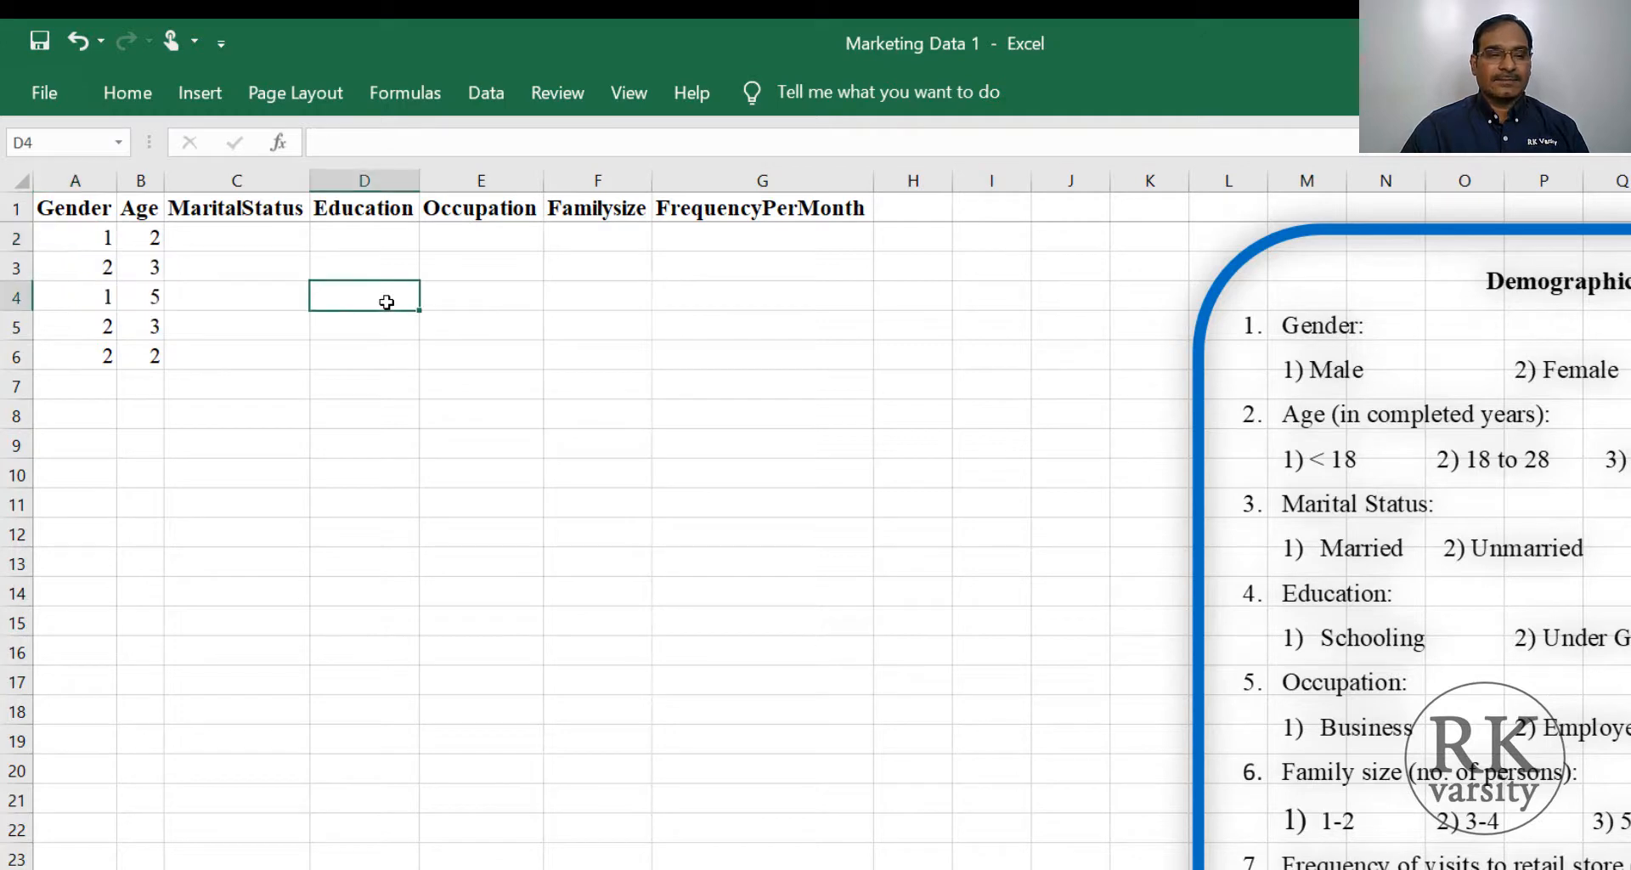